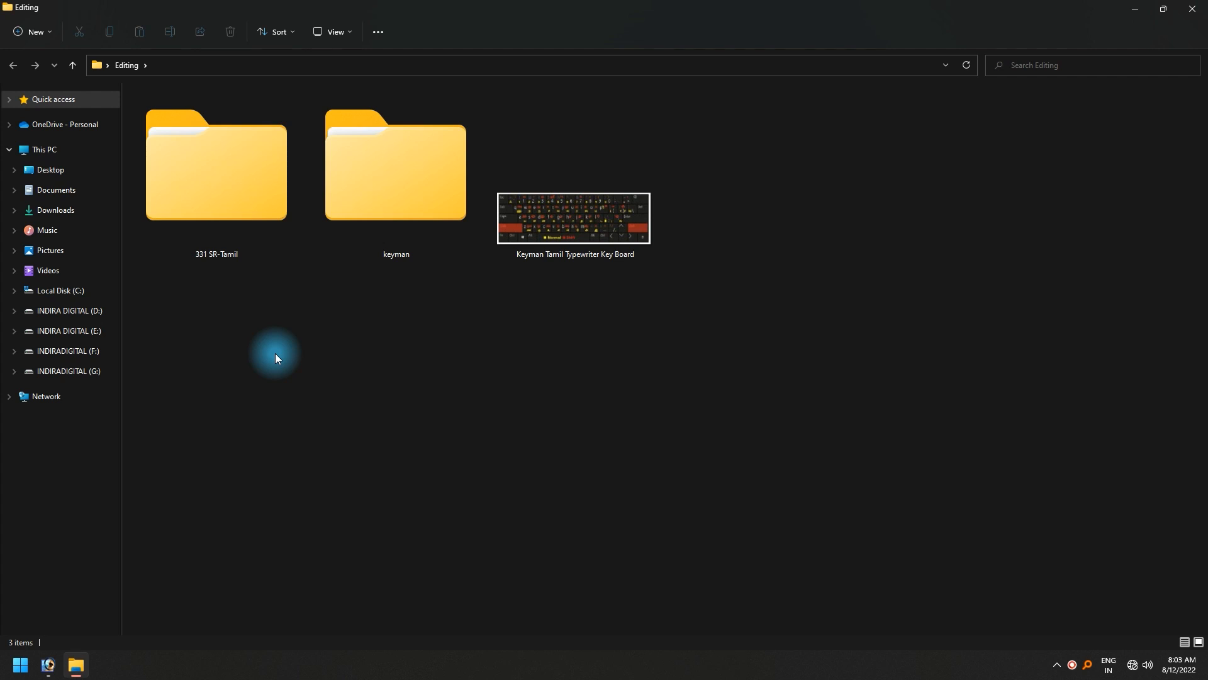
- Open the 331 SR-Tamil folder to view its font files and return to the Editing folder
double_click(236, 189)
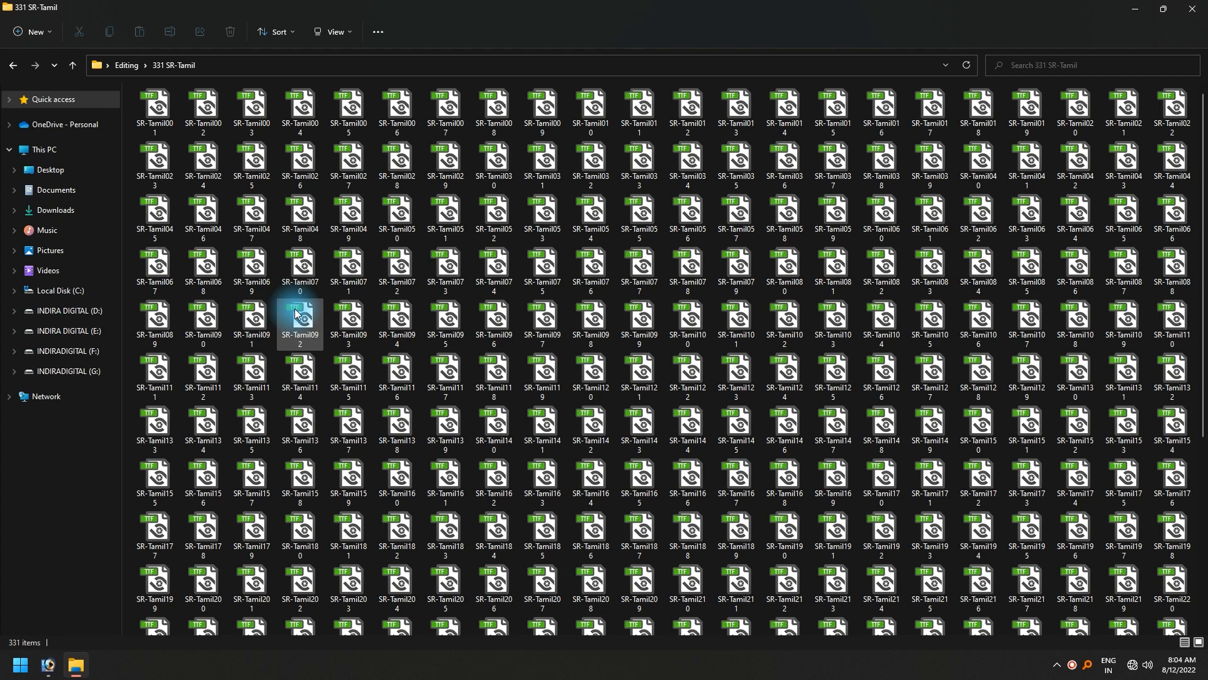
key(alt+Left)
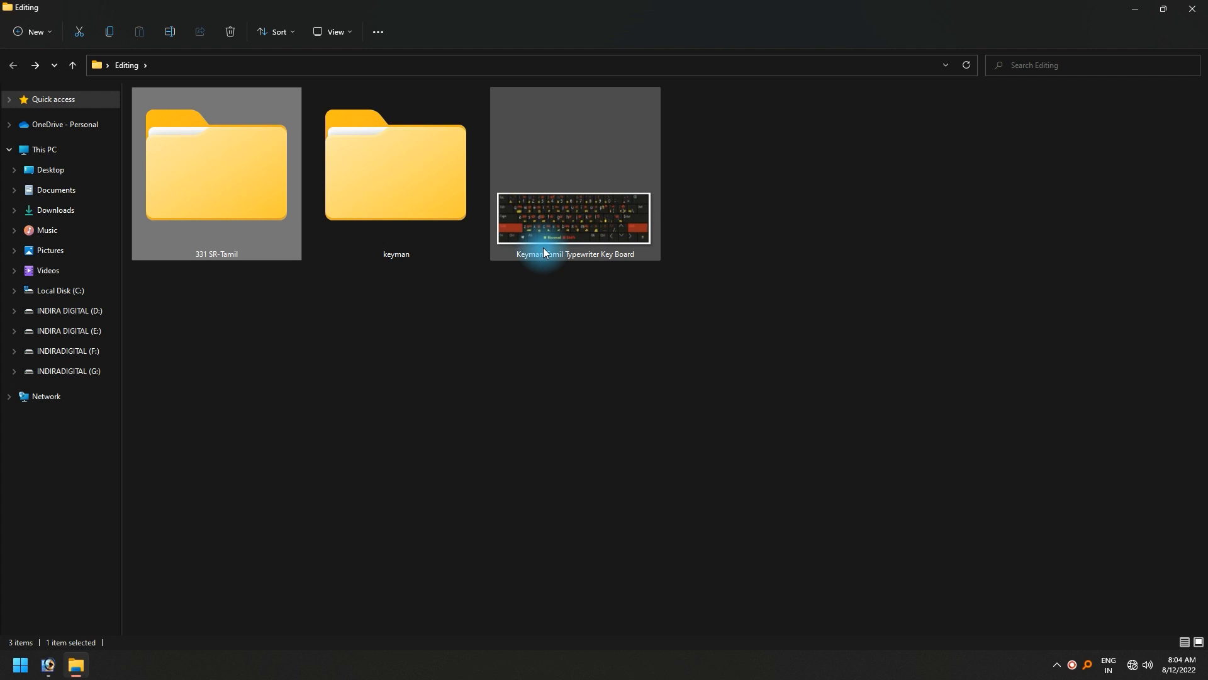
click(496, 456)
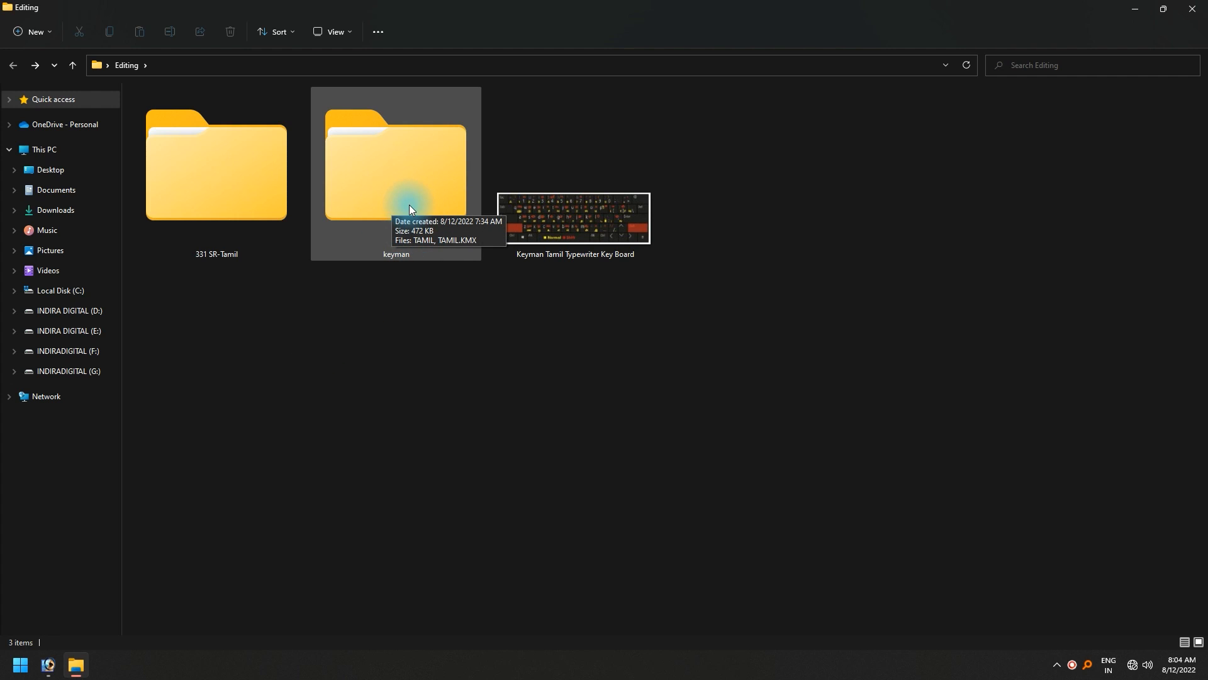
- View the Keyman Tamil Typewriter Key Board image and close the viewer
click(554, 225)
double_click(554, 225)
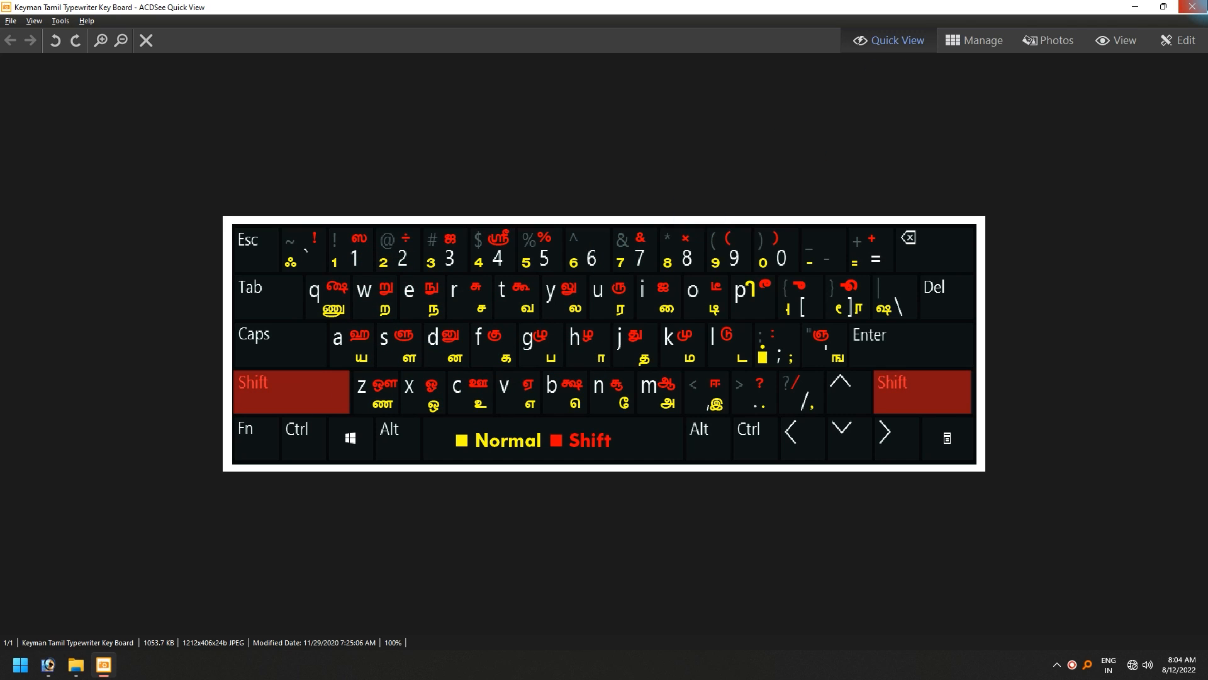
click(1192, 7)
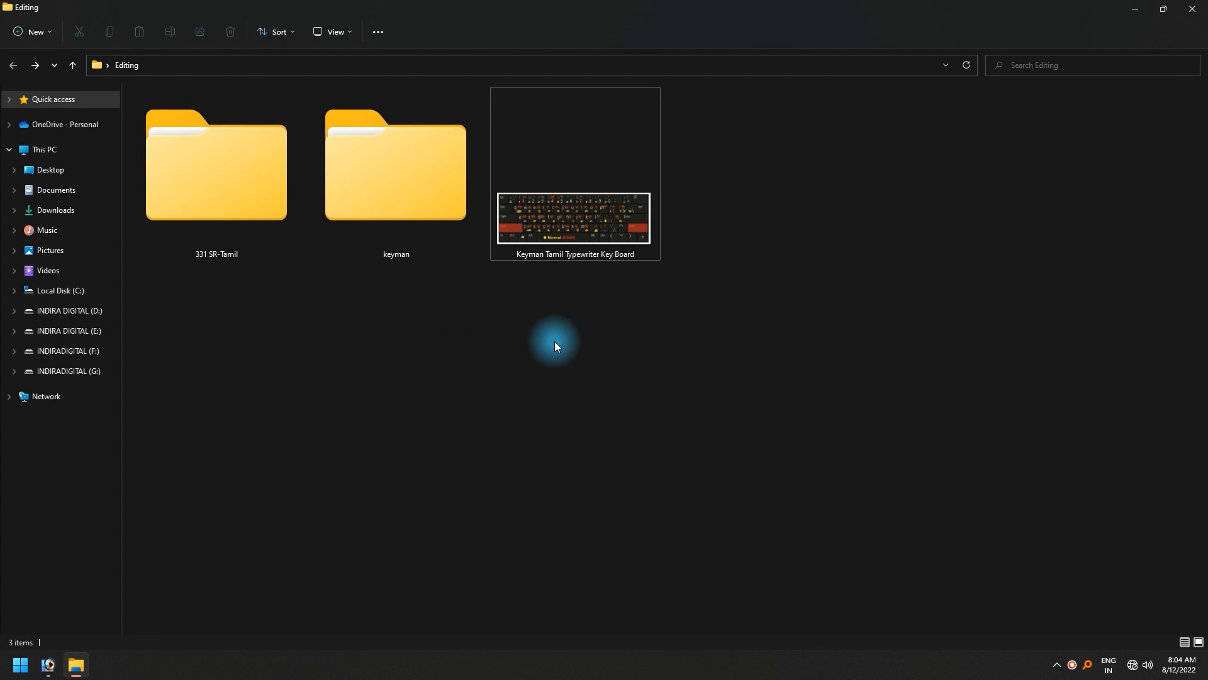
click(48, 664)
click(21, 665)
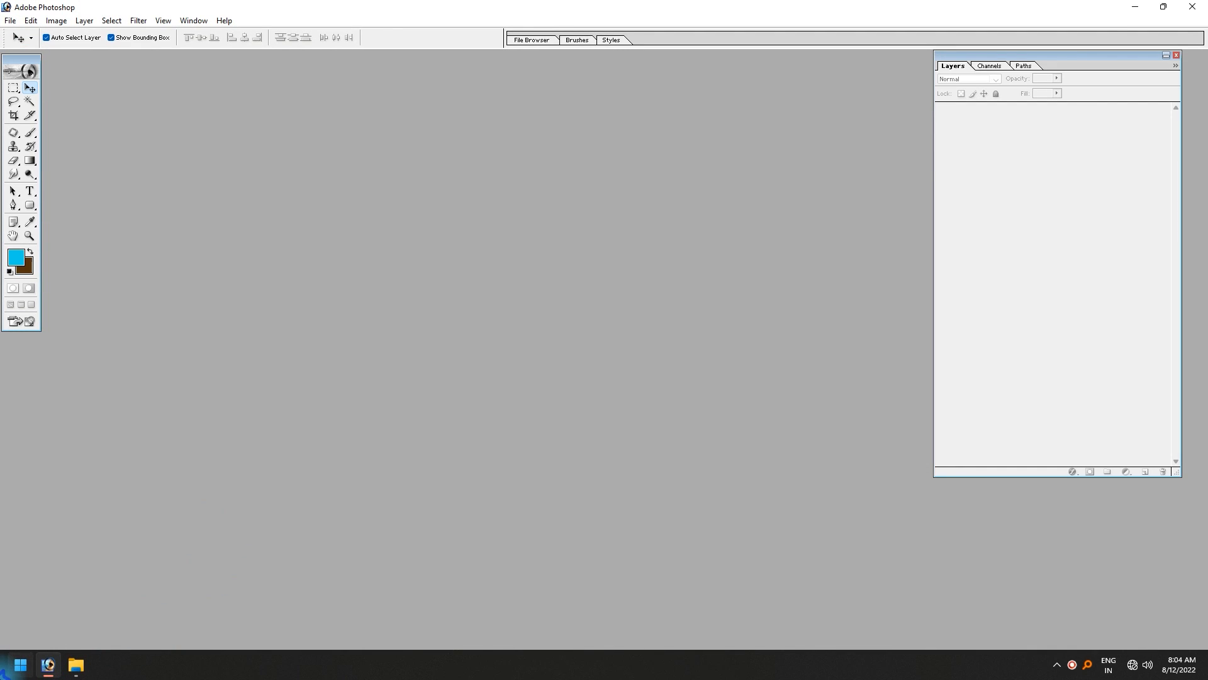
click(503, 428)
click(1135, 7)
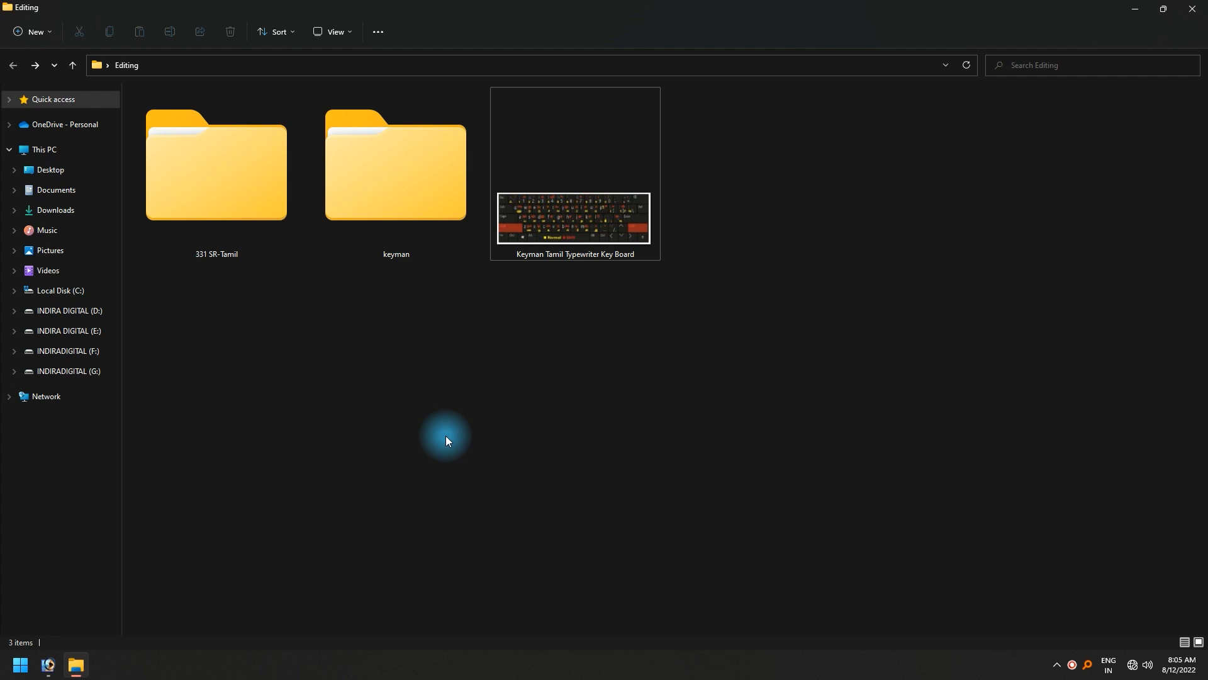
- Reopen the Keyman Tamil Typewriter Key Board image, examine its key layout at 200% and close it
double_click(530, 245)
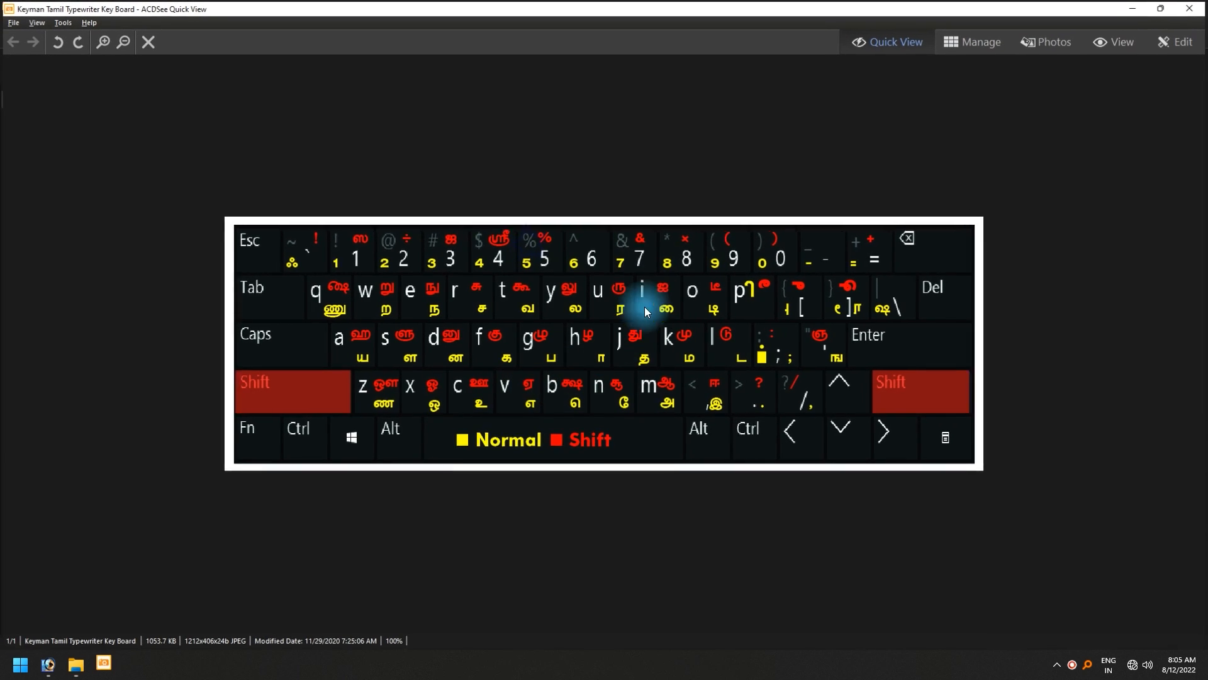
scroll(545, 406, up, 1)
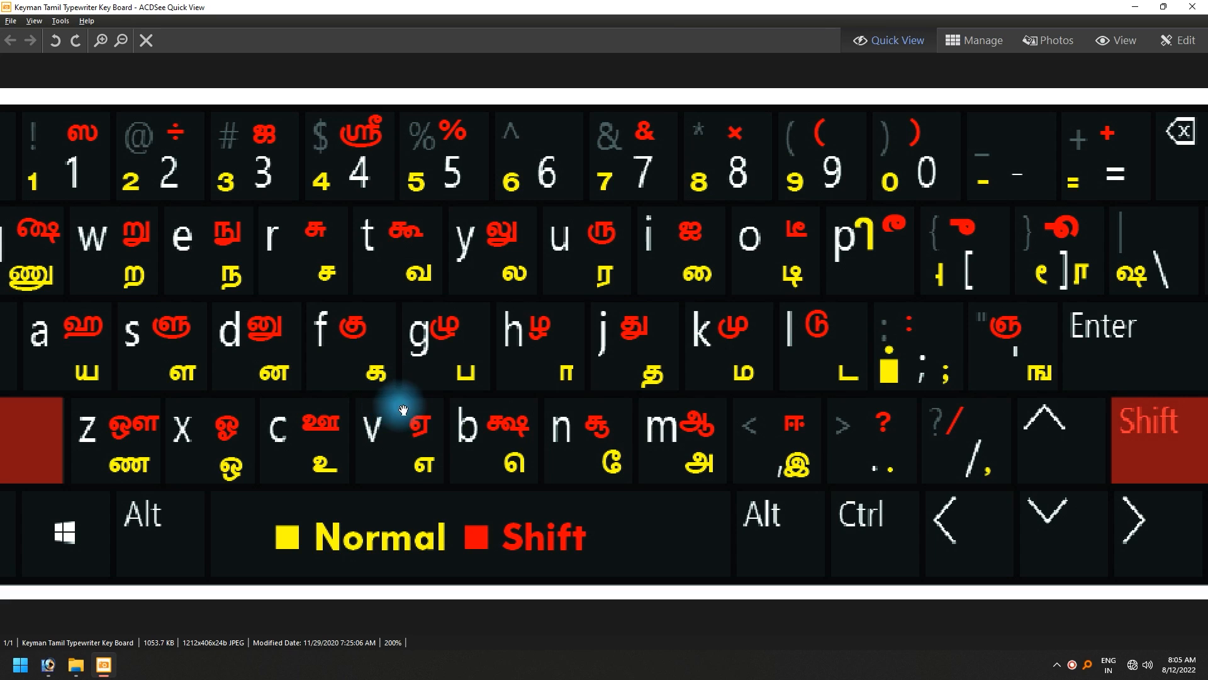
click(1192, 7)
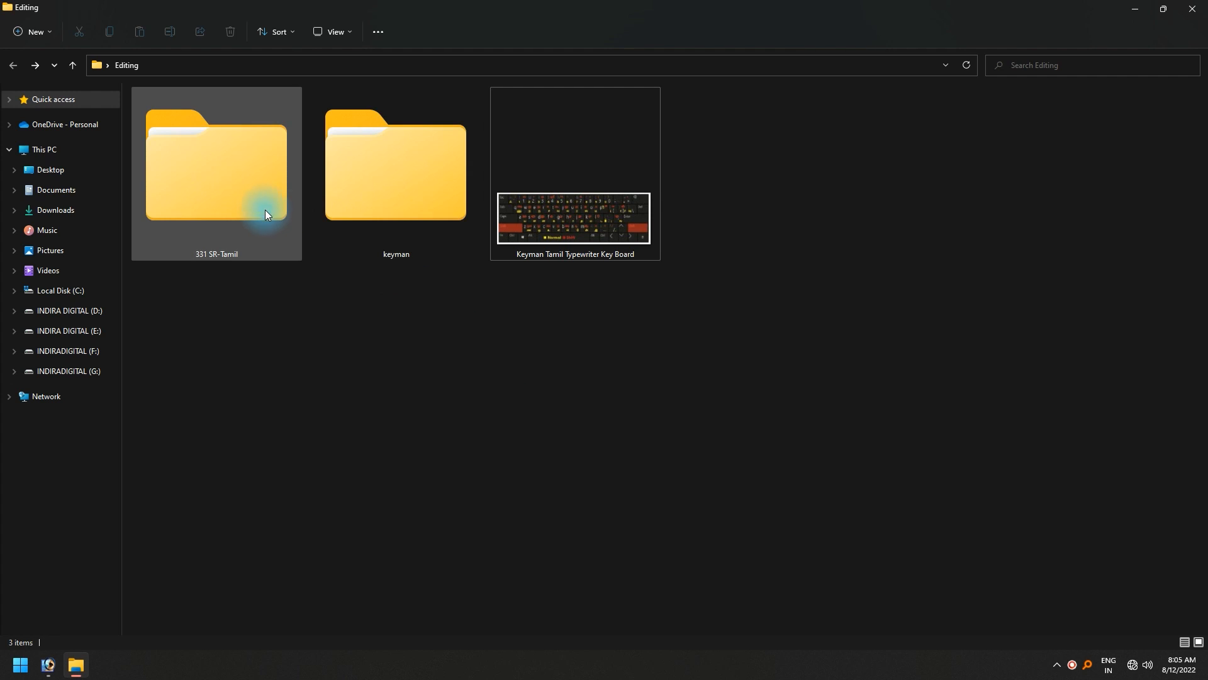
- Open the 331 SR-Tamil folder and copy all the font files in it
click(248, 195)
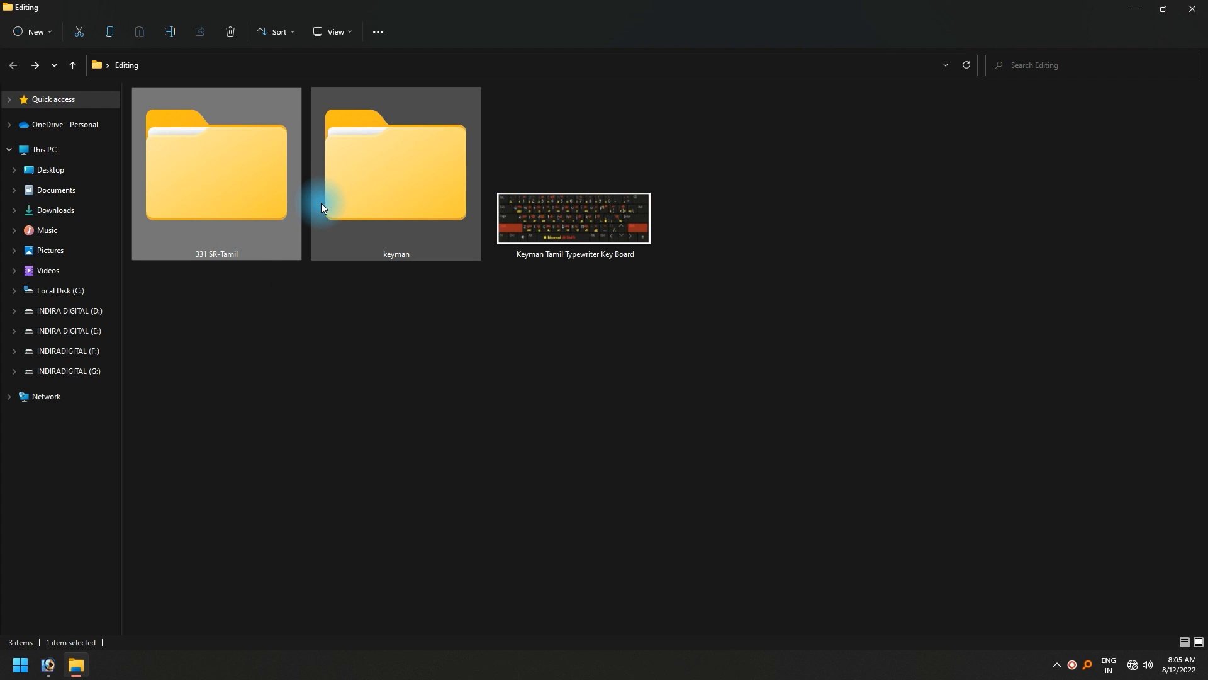
mouse_move(322, 203)
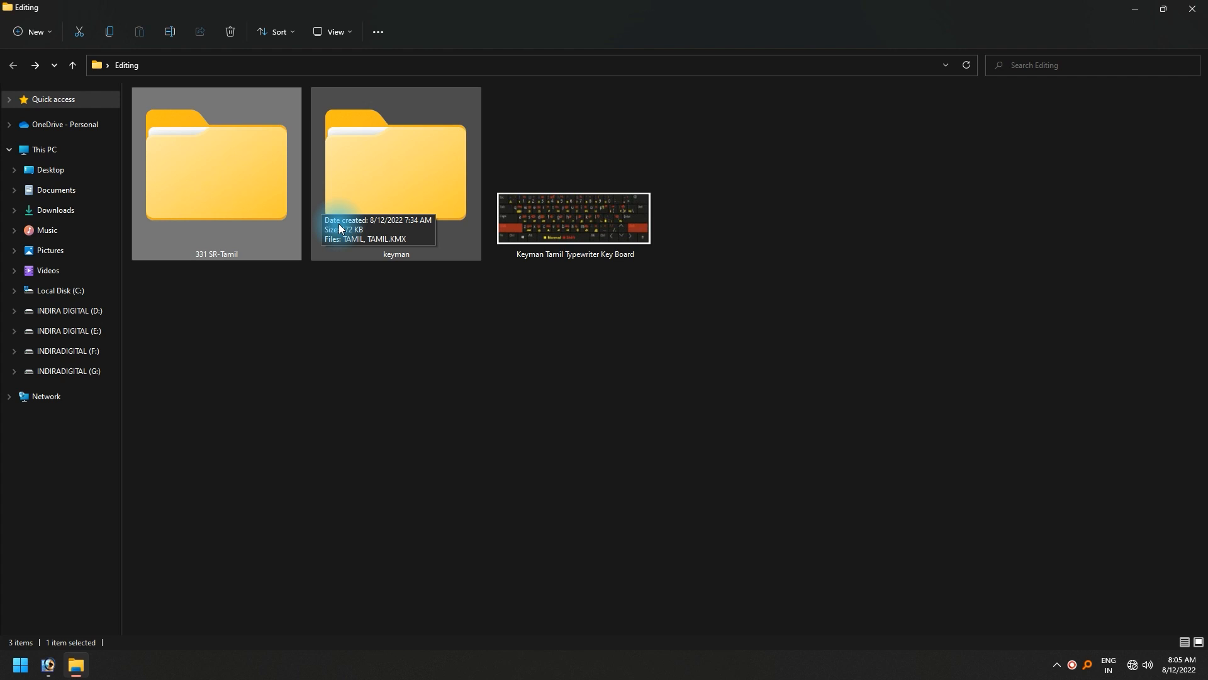
double_click(226, 191)
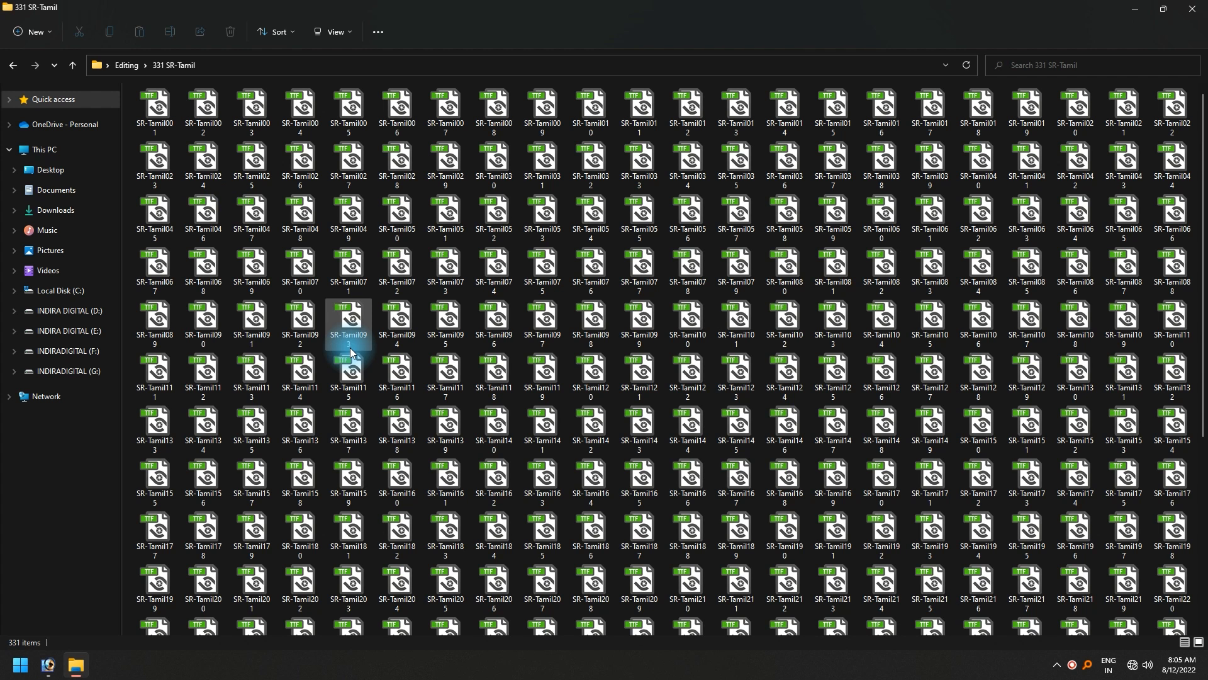
ctrl+scroll(351, 359, down, 4)
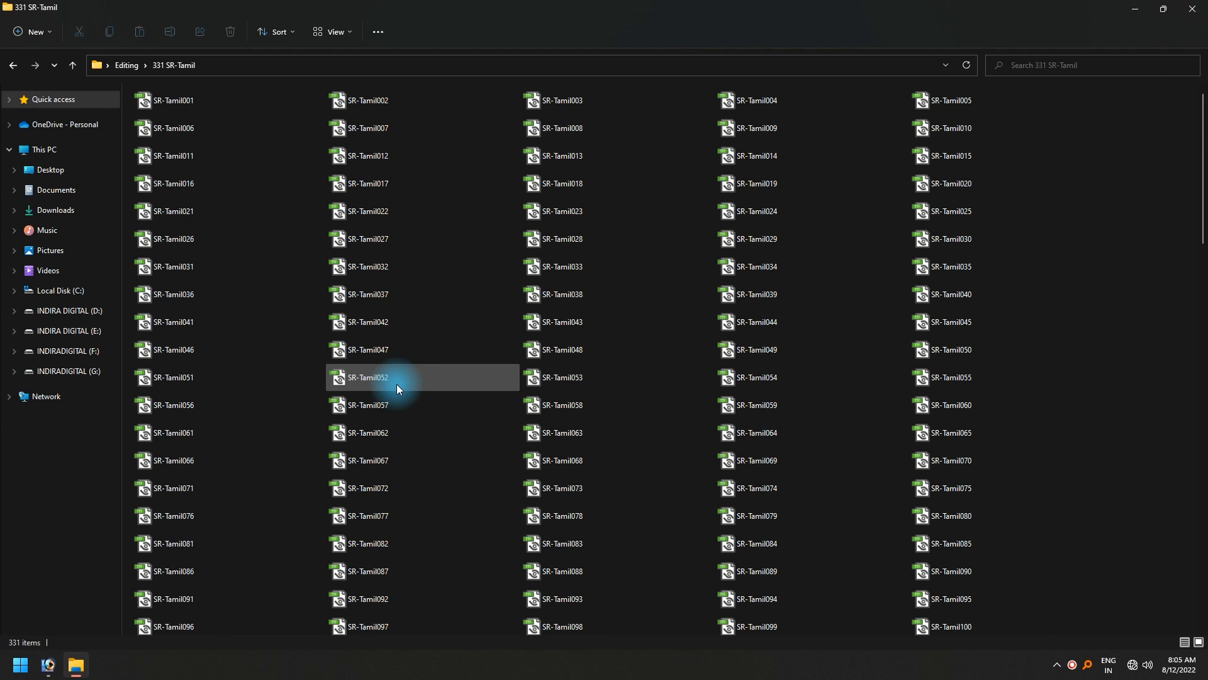
ctrl+scroll(396, 384, up, 2)
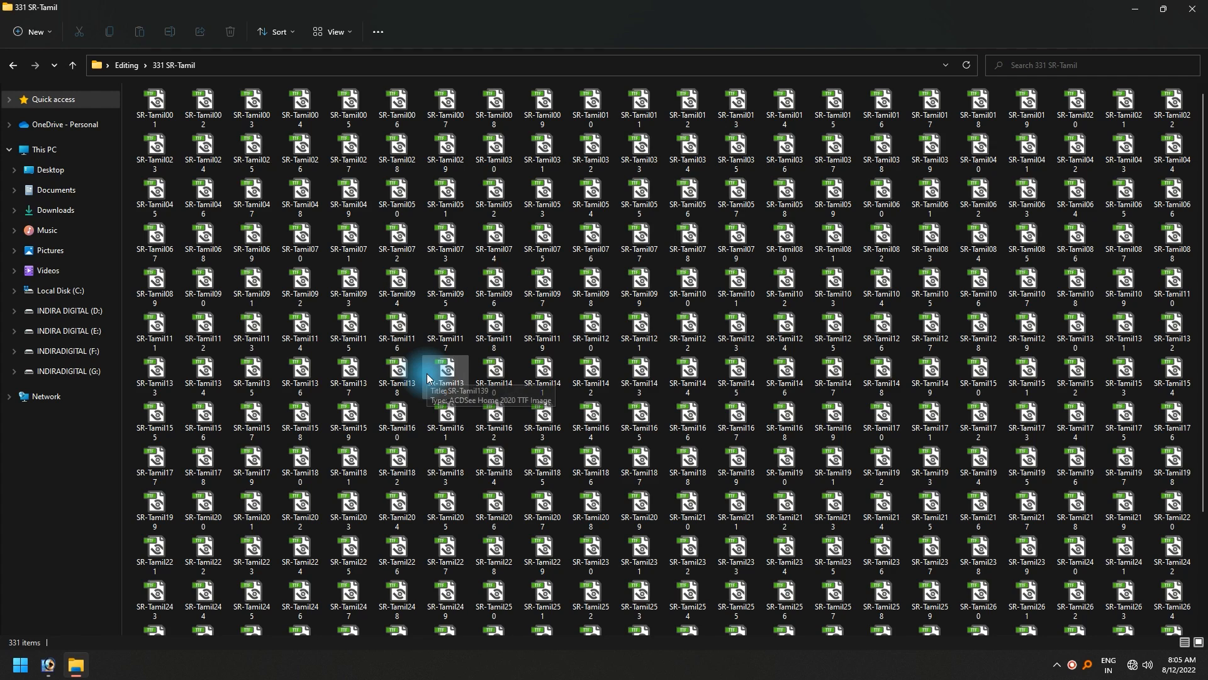
key(ctrl+a)
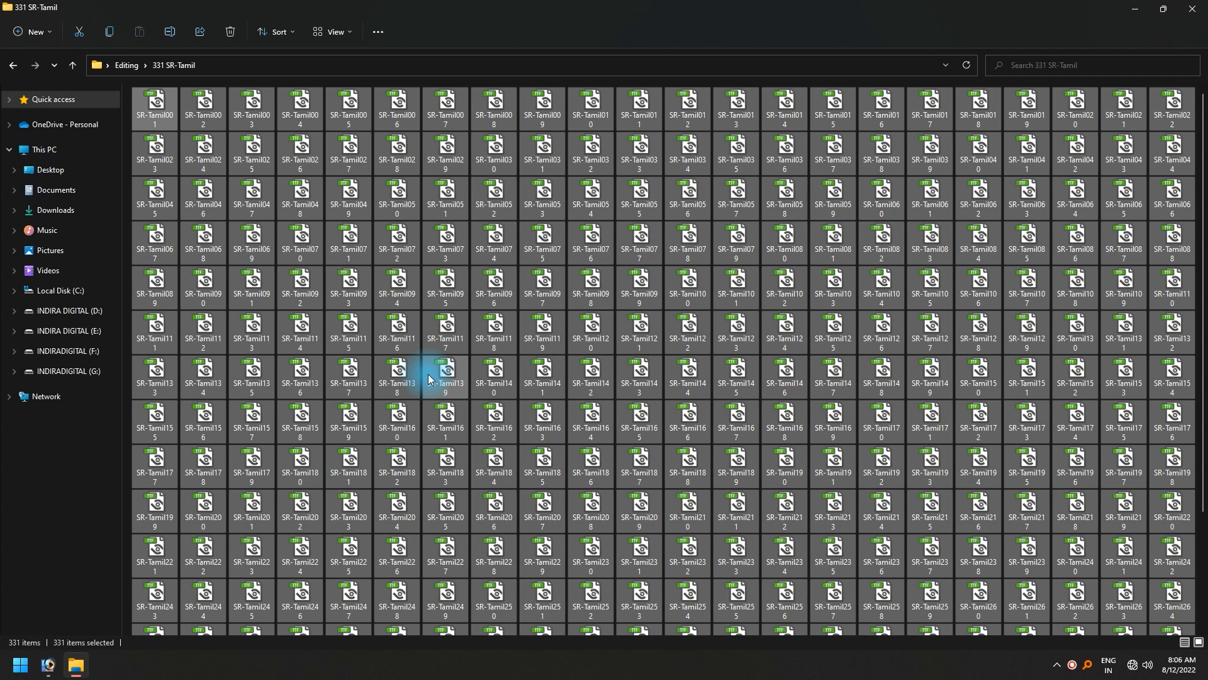
key(ctrl+c)
click(429, 374)
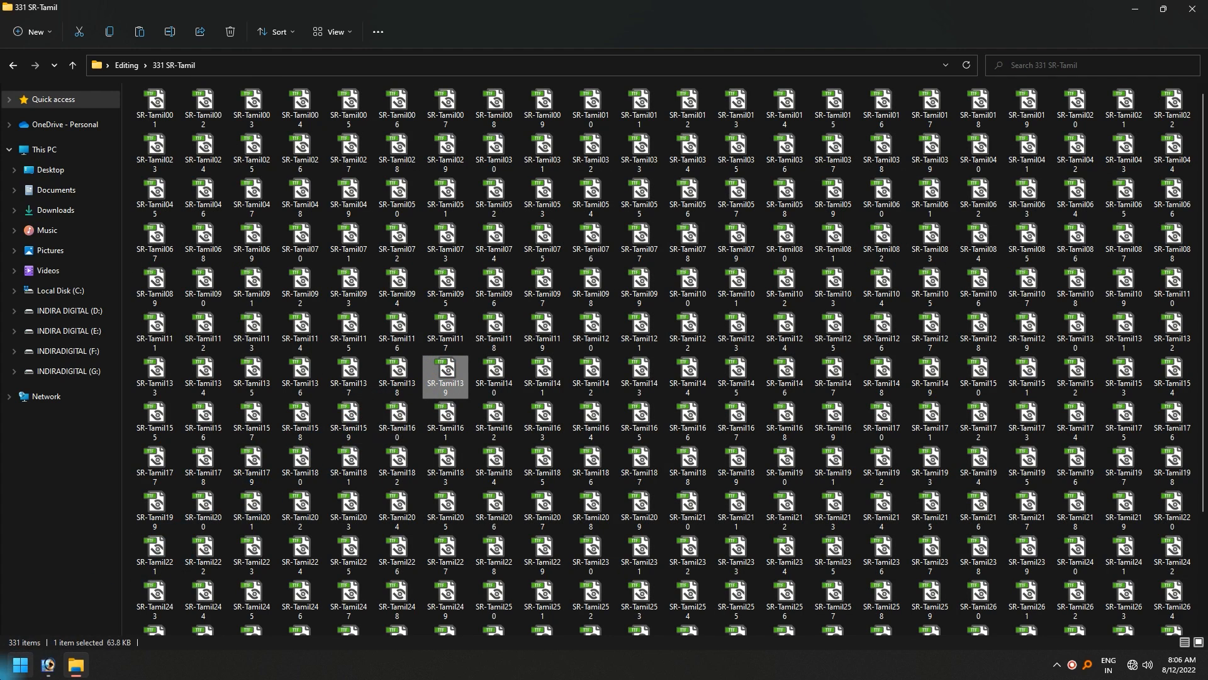
- Search Windows for "fon" and open the Fonts folder of the Control Panel
click(20, 664)
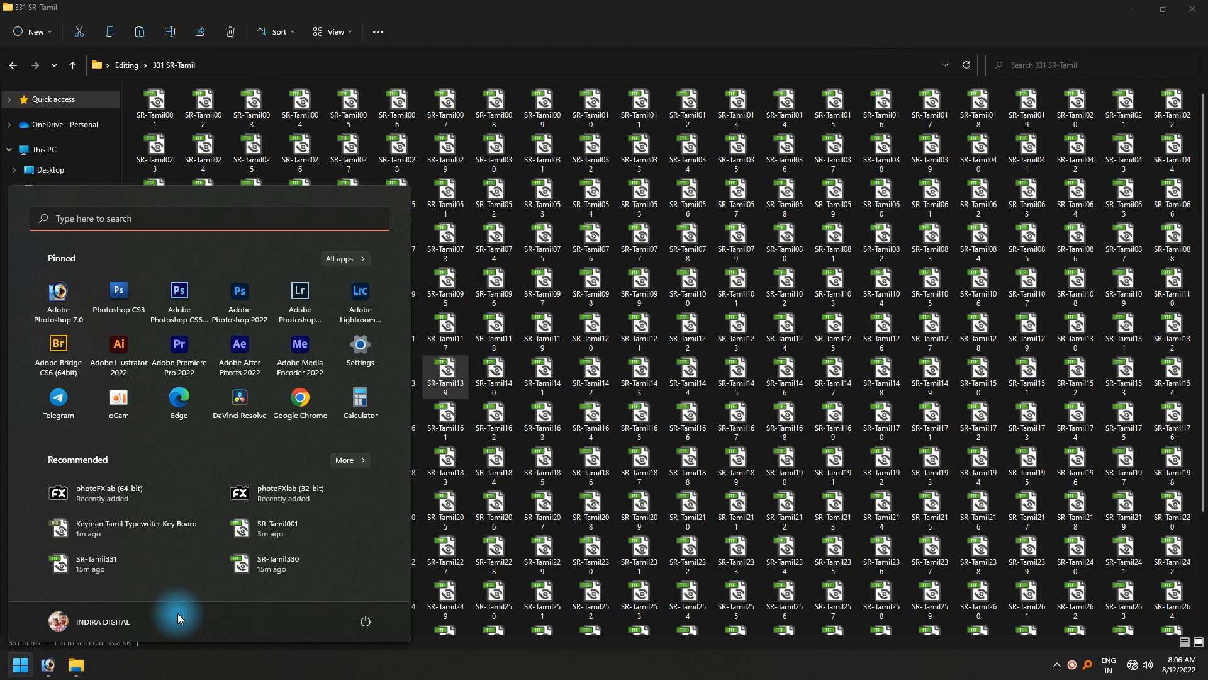
text(fon)
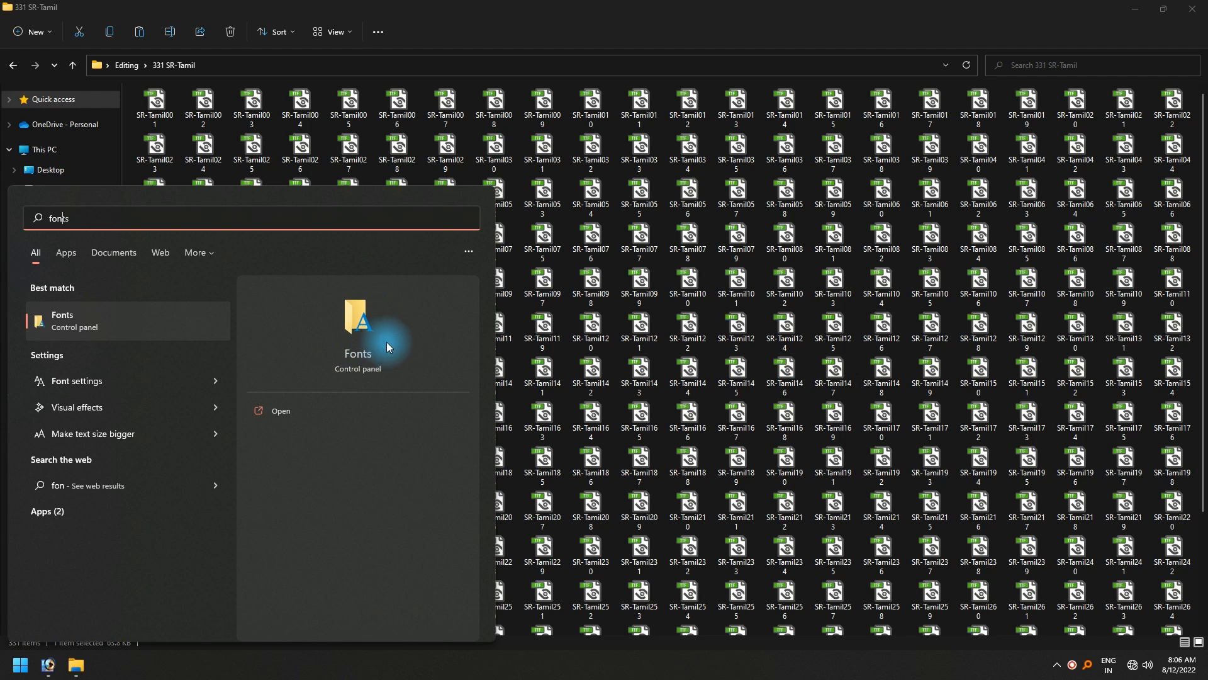
click(96, 320)
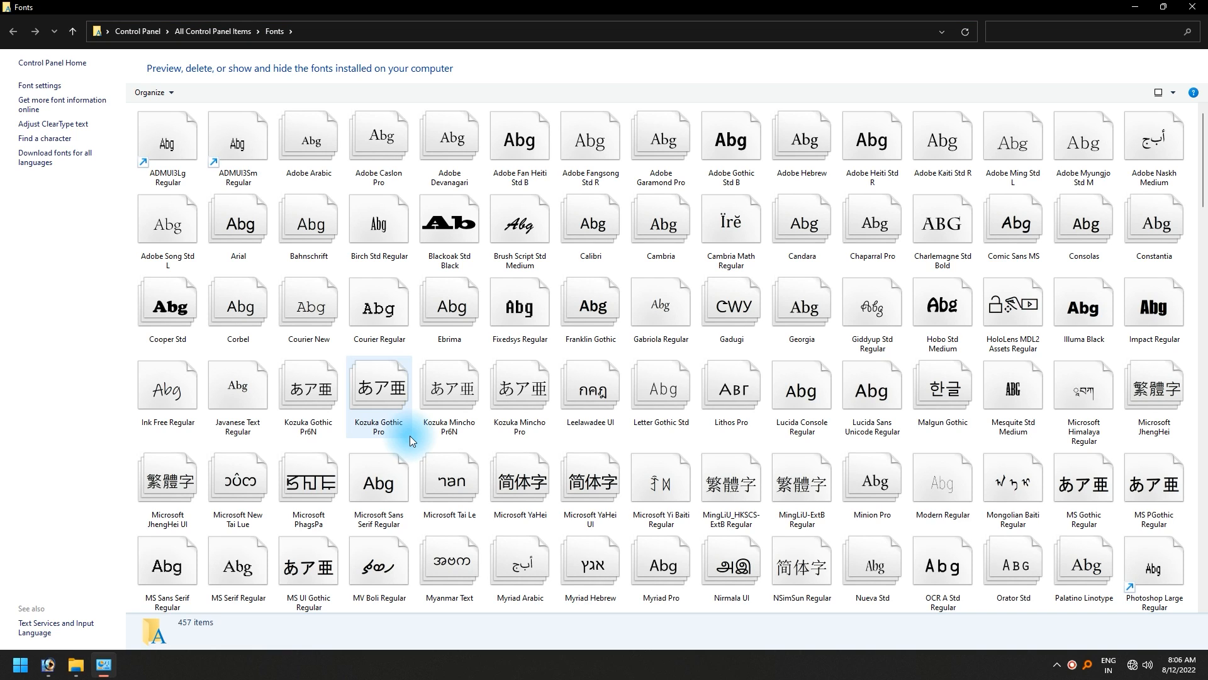
- Look through the installed SR-Tamil fonts, check the folder's Paste option and close the Fonts window
scroll(568, 436, down, 10)
scroll(568, 438, down, 5)
scroll(570, 435, down, 10)
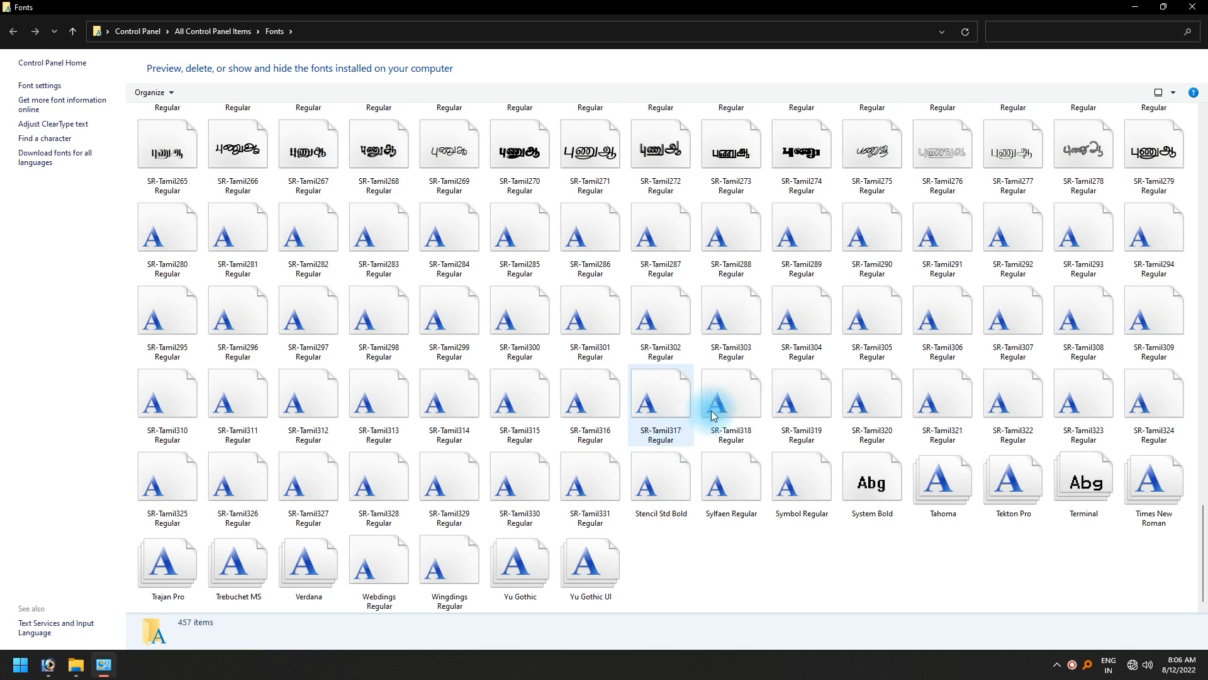
right_click(726, 580)
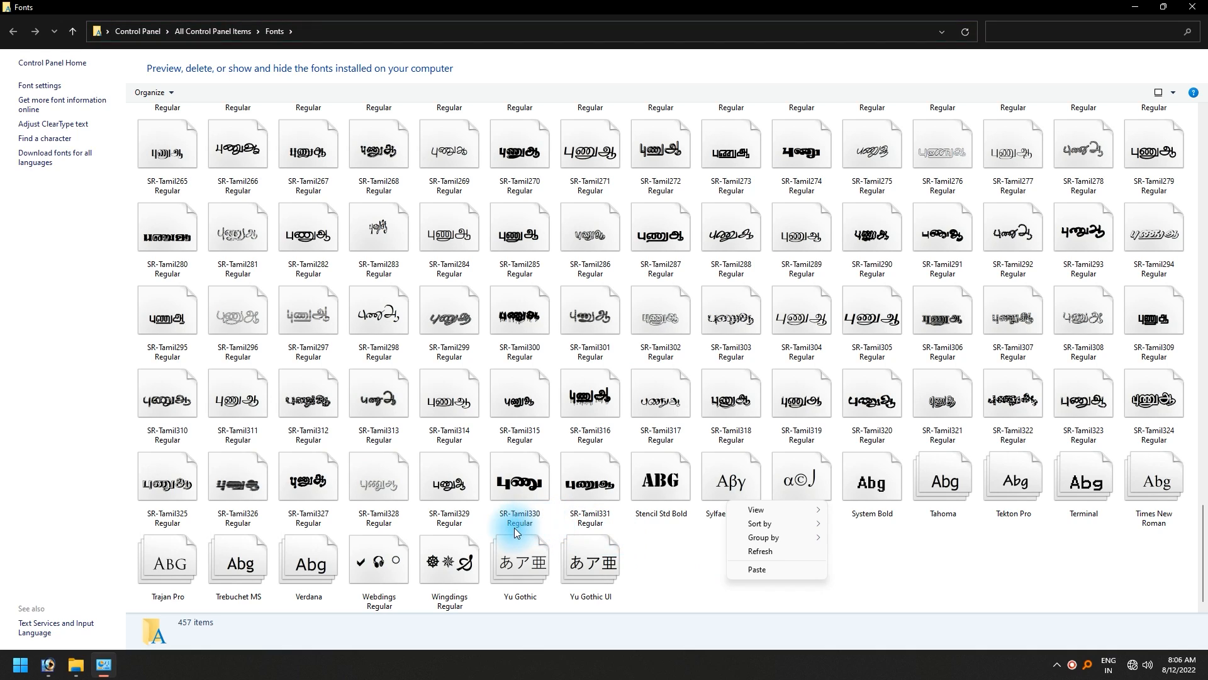
click(649, 538)
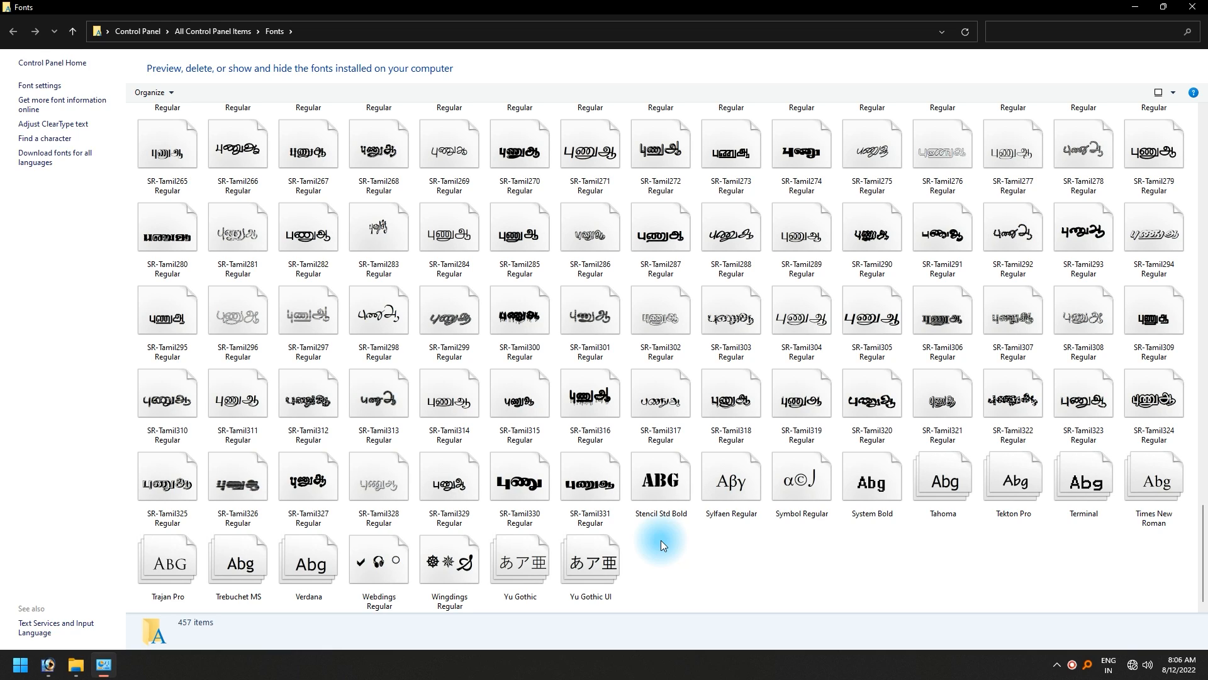
click(1194, 6)
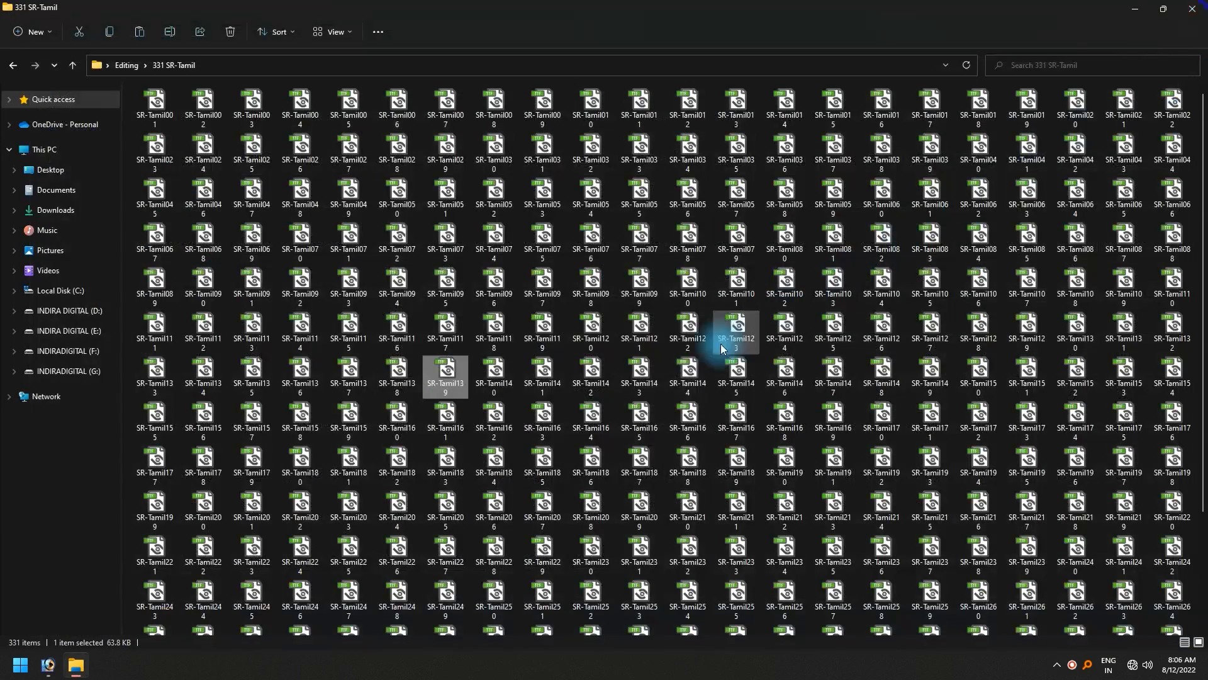
- Open the SR-Tamil095 file with Windows Font Viewer, install the font and close the viewer
click(451, 302)
right_click(450, 291)
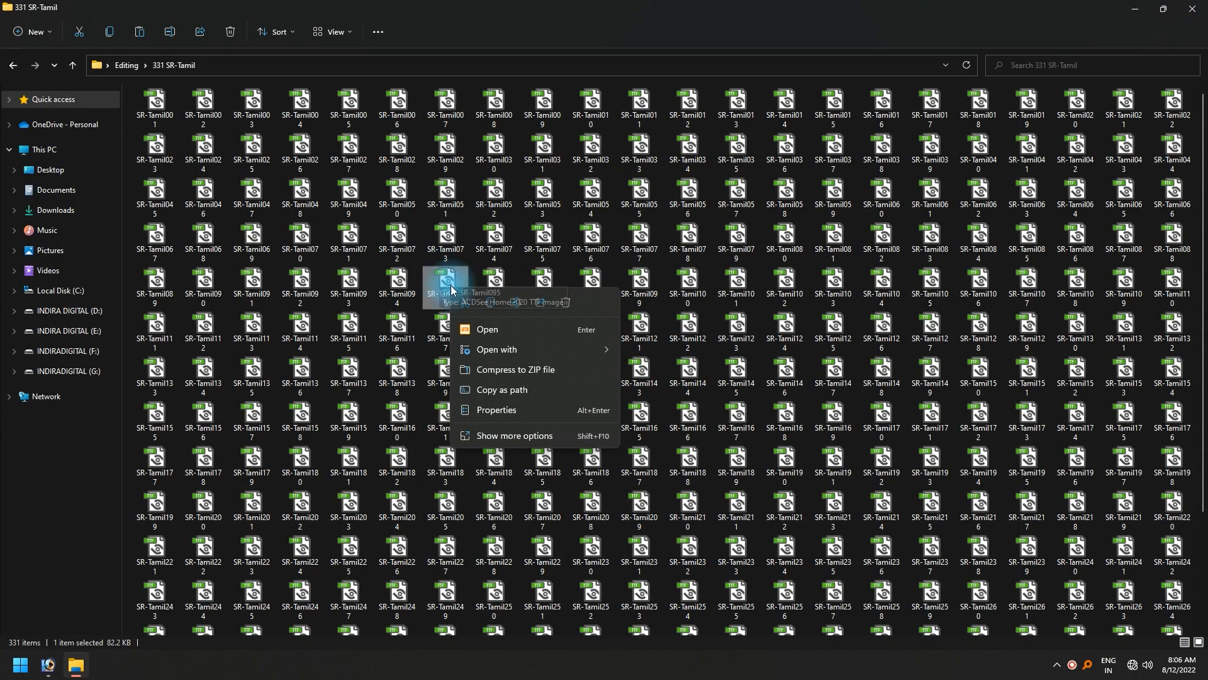
click(507, 352)
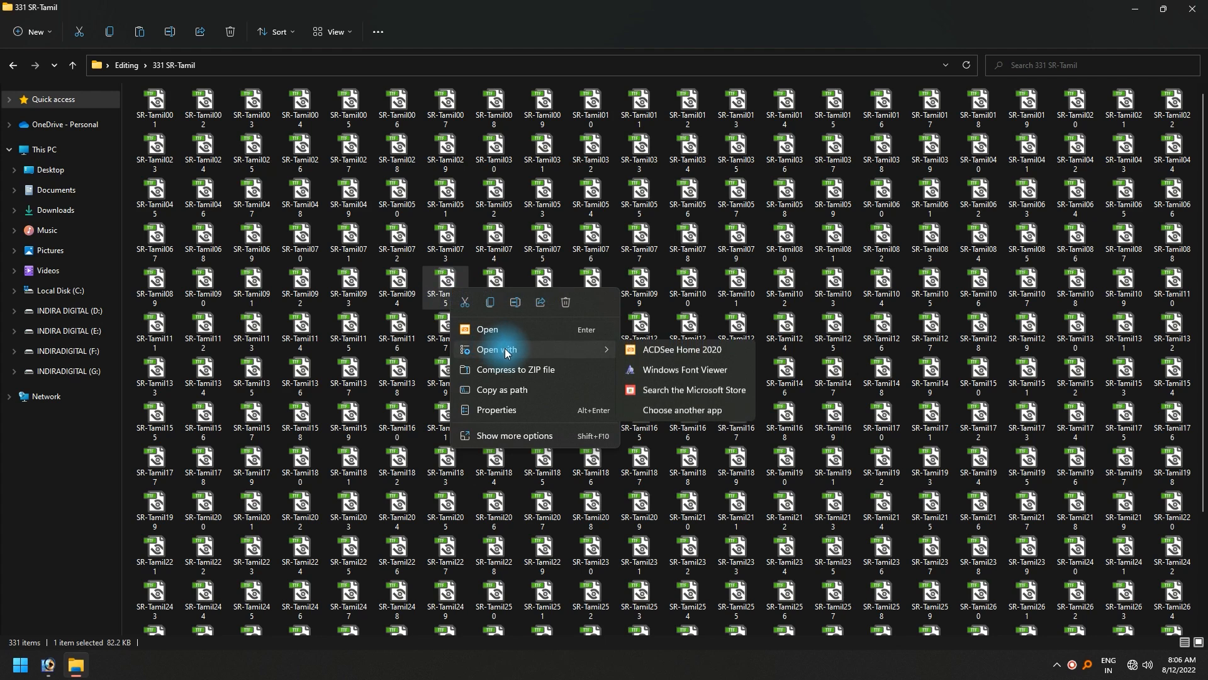
click(690, 372)
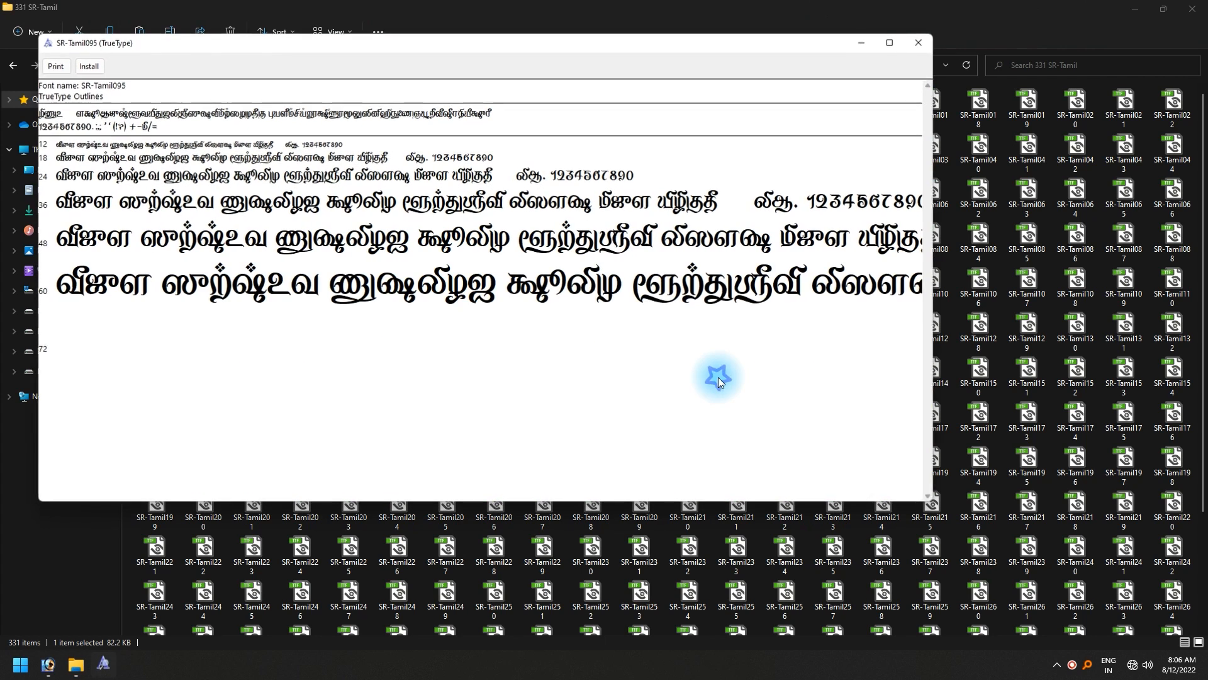
click(92, 66)
click(635, 339)
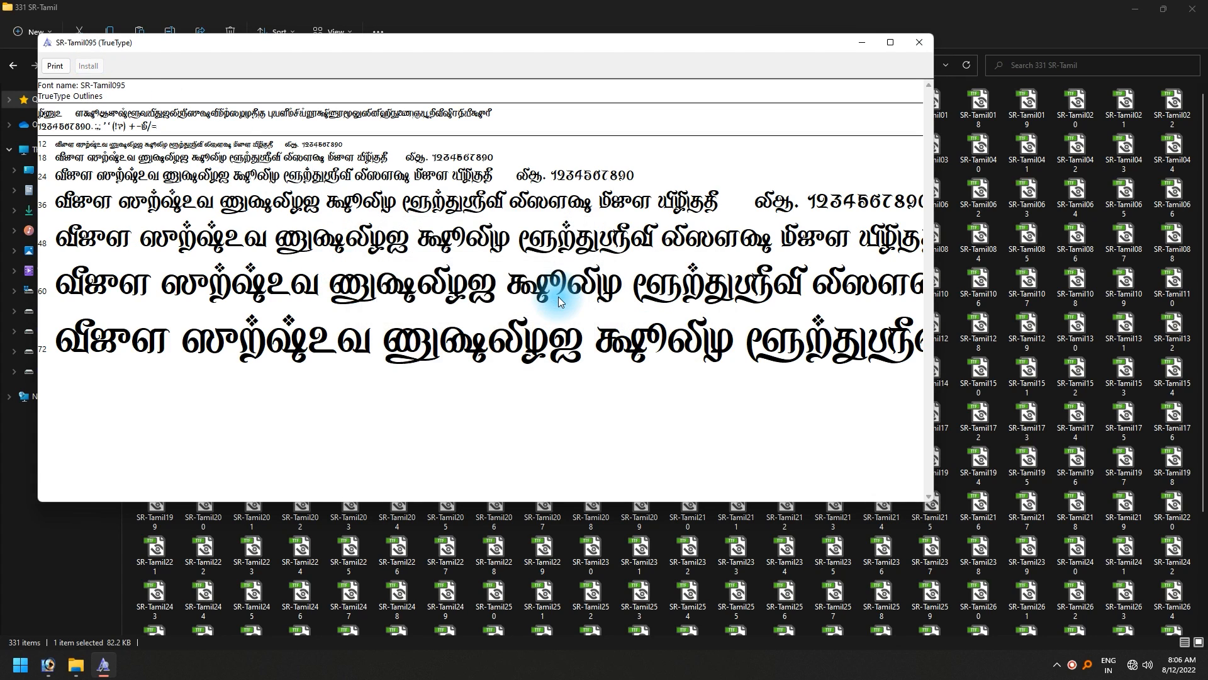
click(919, 43)
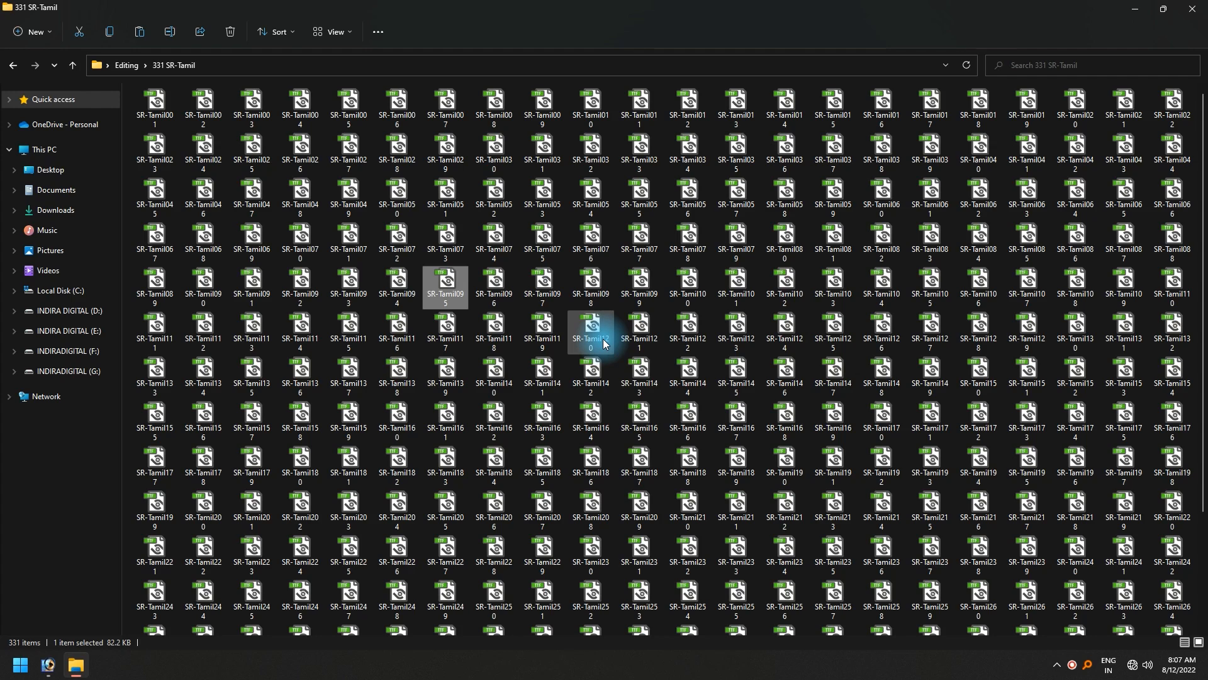
- Run the TAMIL installer from the keyman folder, agree to install the Tamil typewriter layout and start the Tavultesoft Keyman 5.0 installation
key(BackSpace)
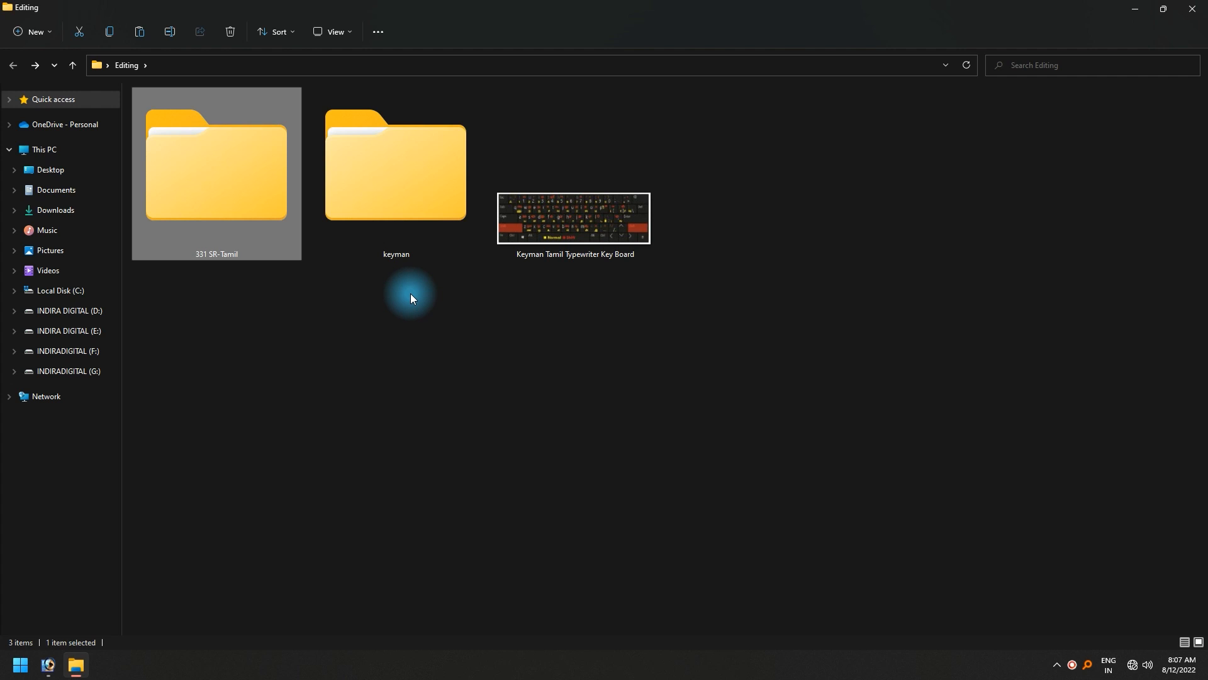
double_click(392, 159)
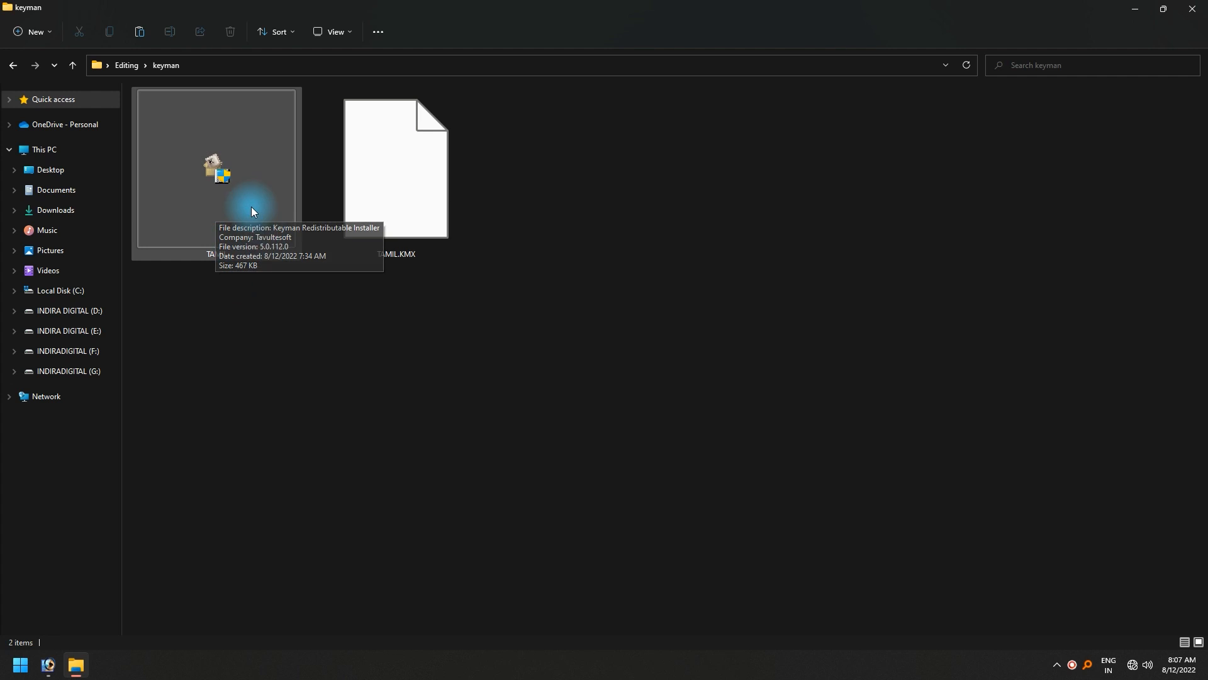
double_click(216, 197)
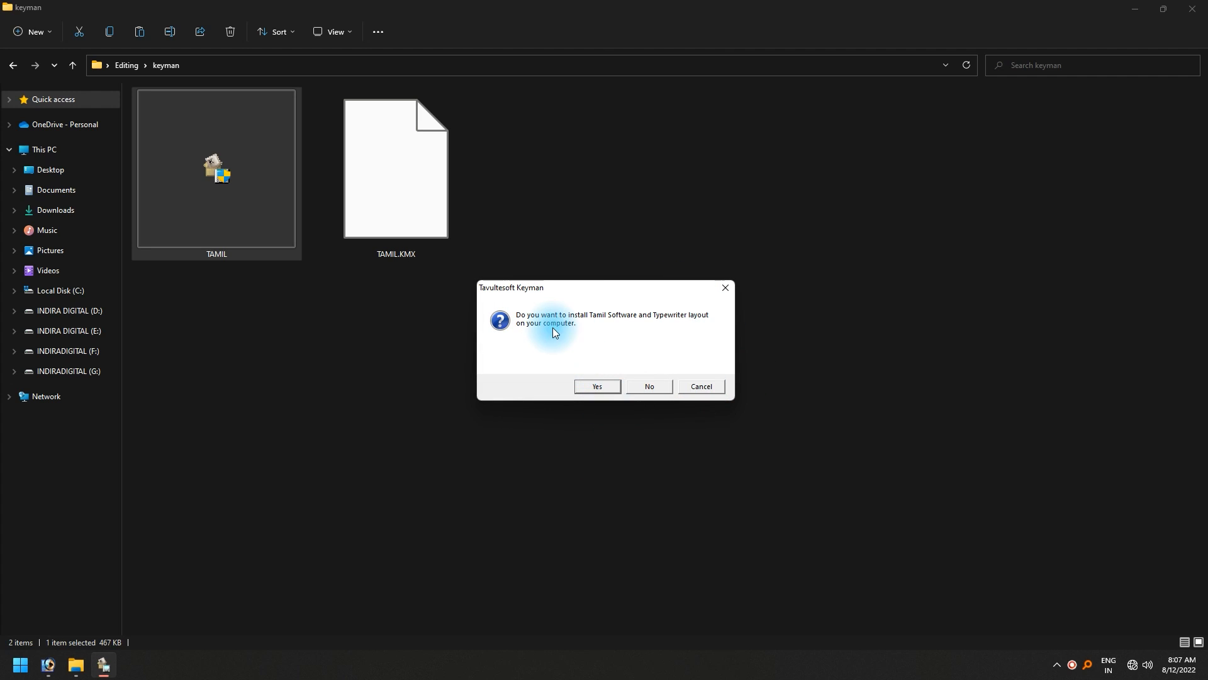
click(595, 386)
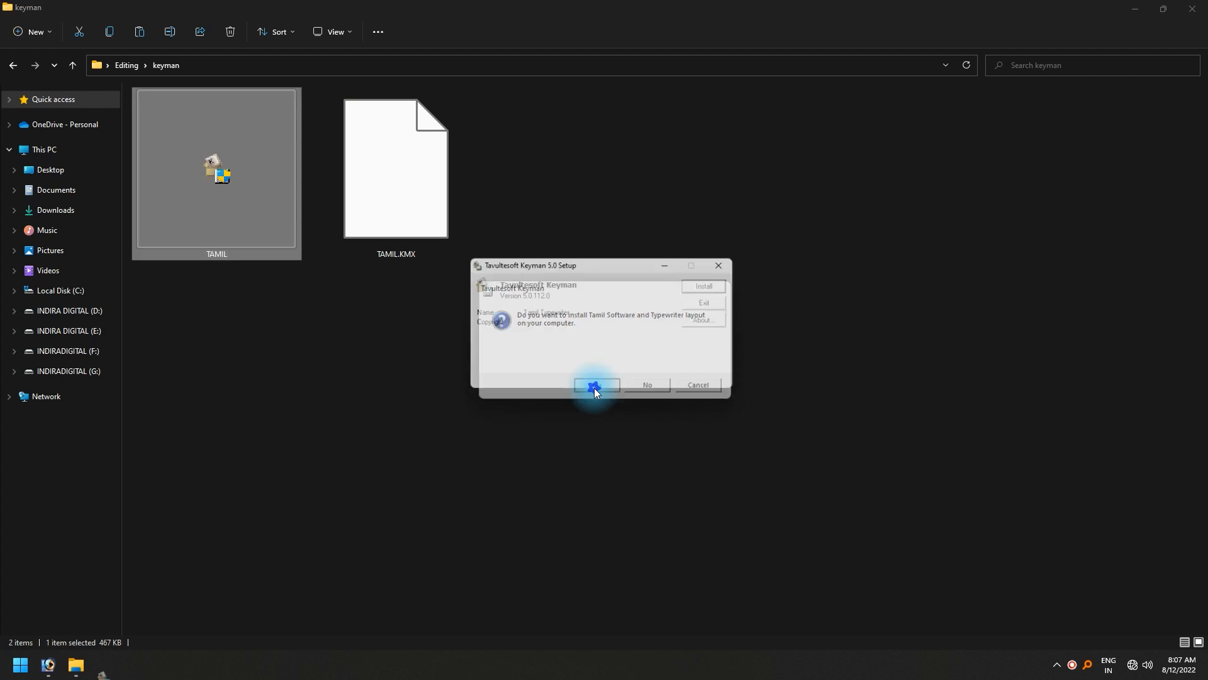
click(713, 286)
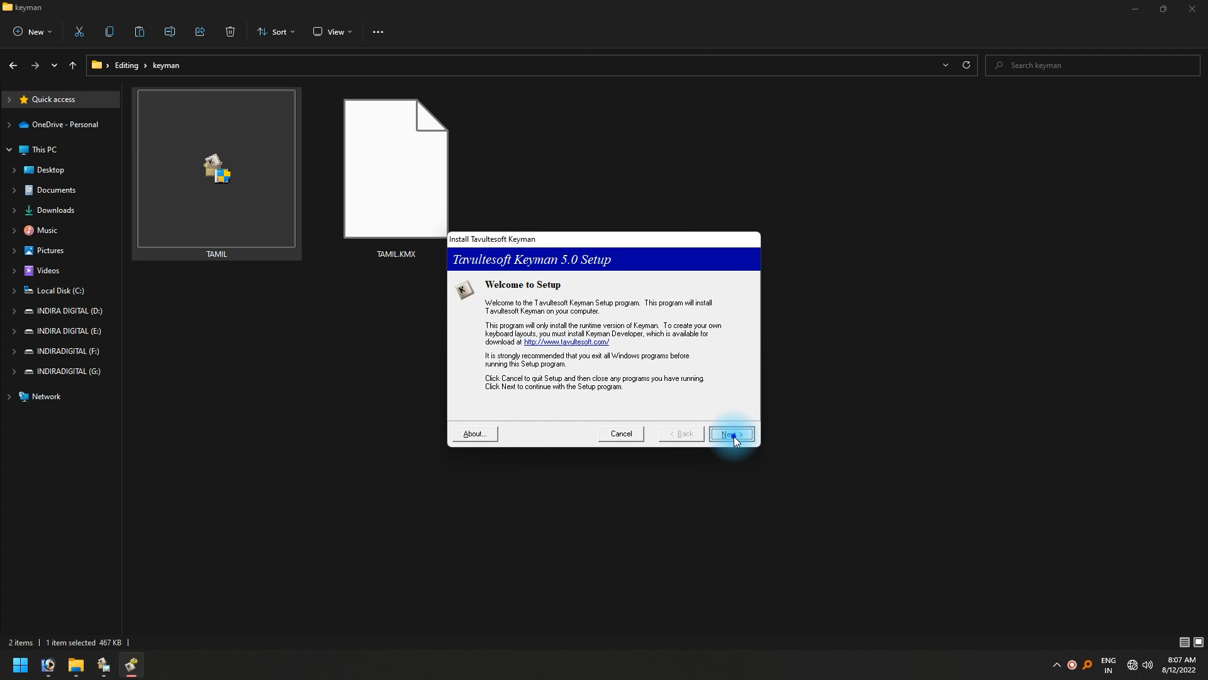
- Complete the Keyman 5.0 setup with the application files and Tamil Typewriter for immediate use, agreeing to install the Tamil keyboard
click(734, 436)
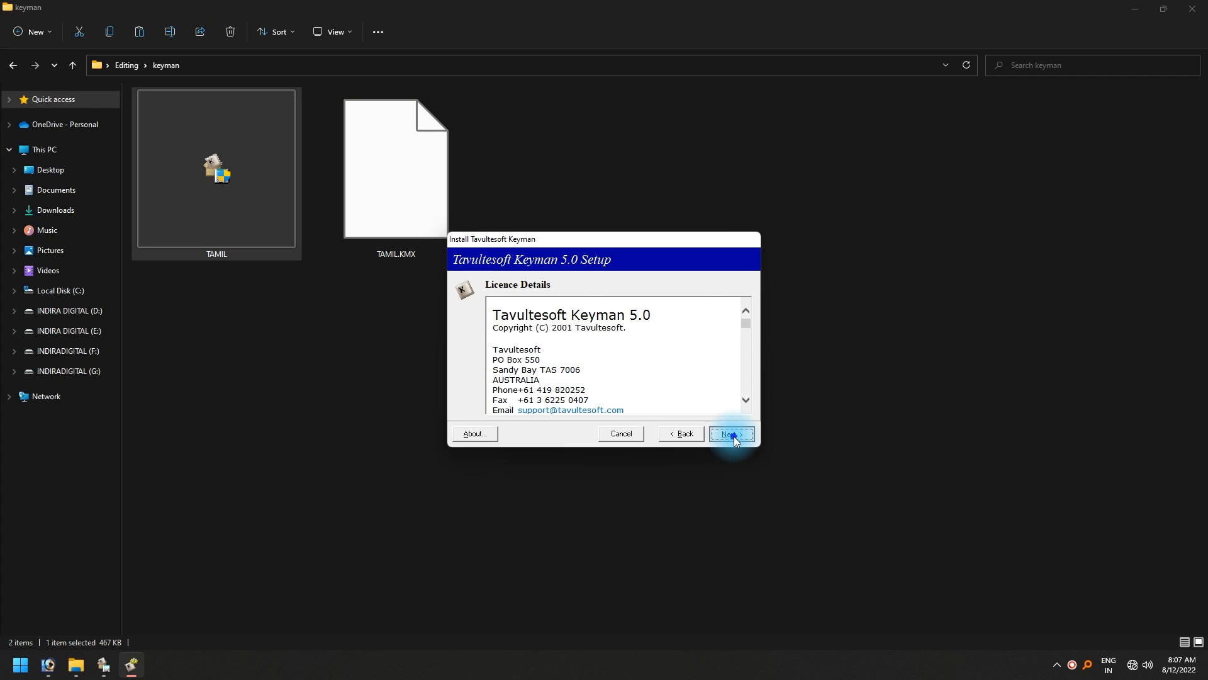
click(734, 436)
click(734, 436)
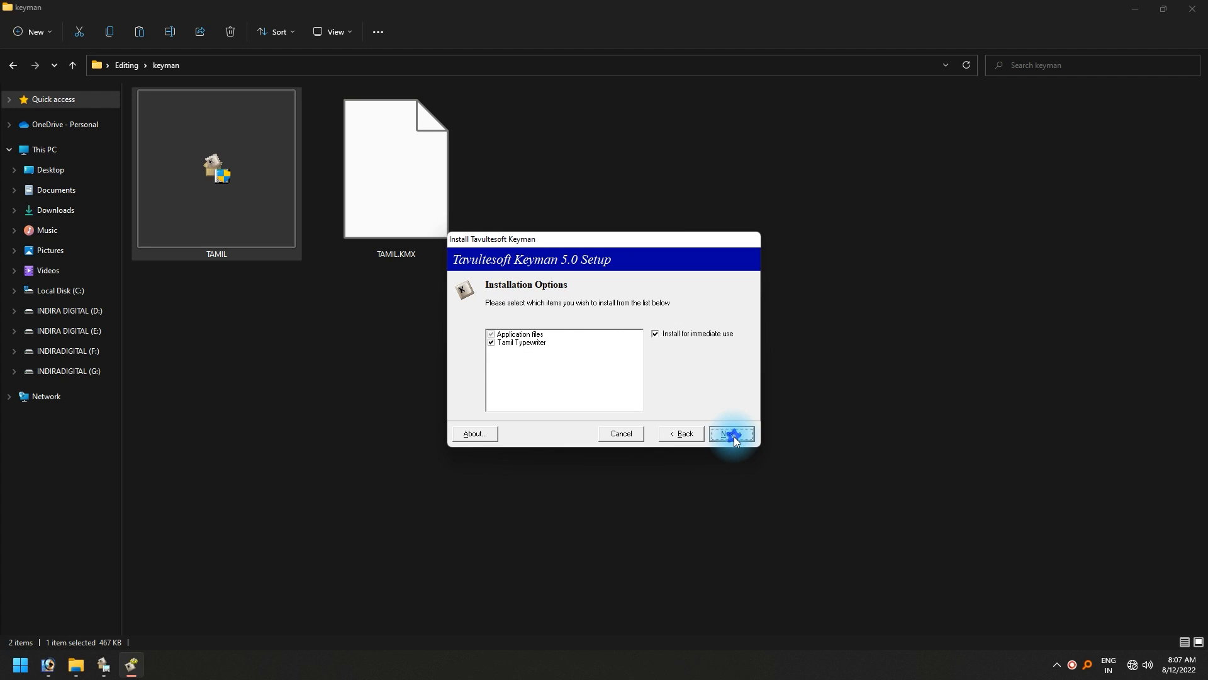
click(734, 436)
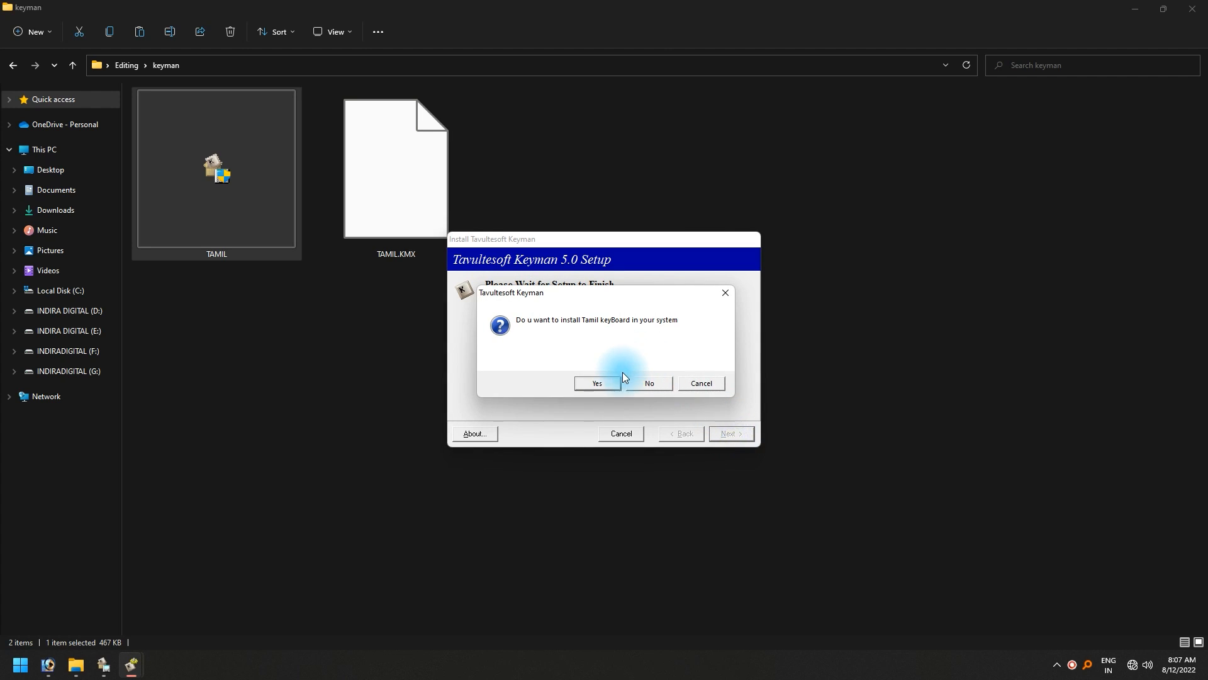
click(610, 379)
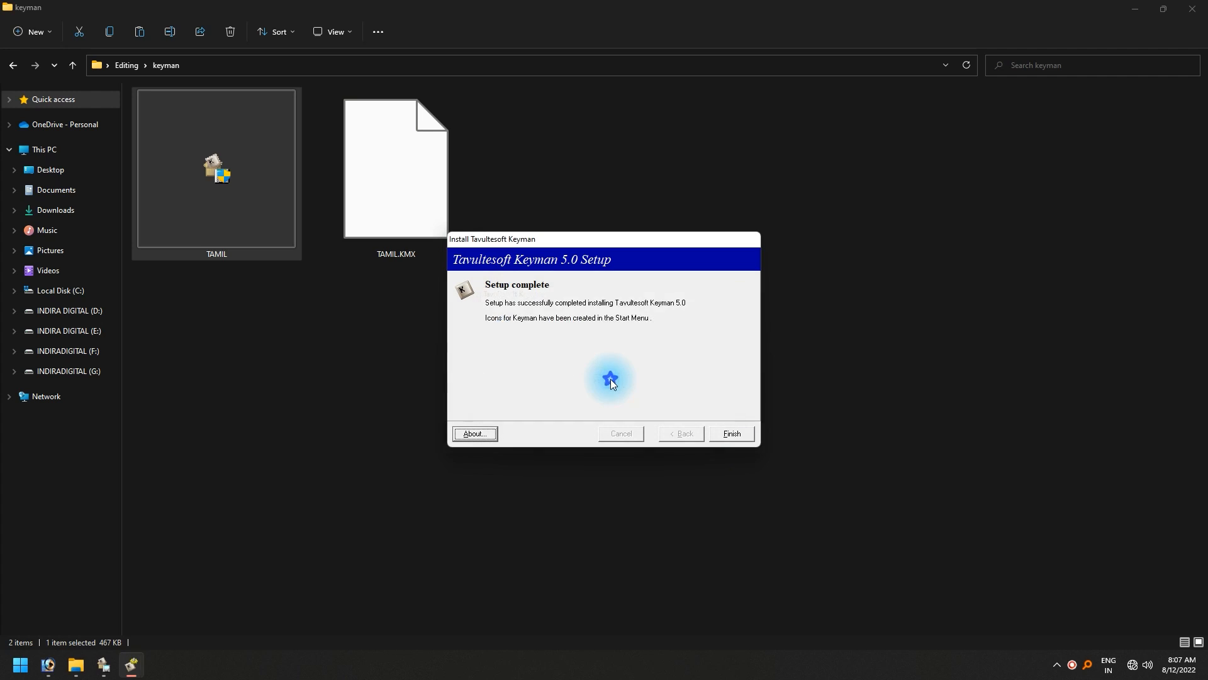
click(735, 432)
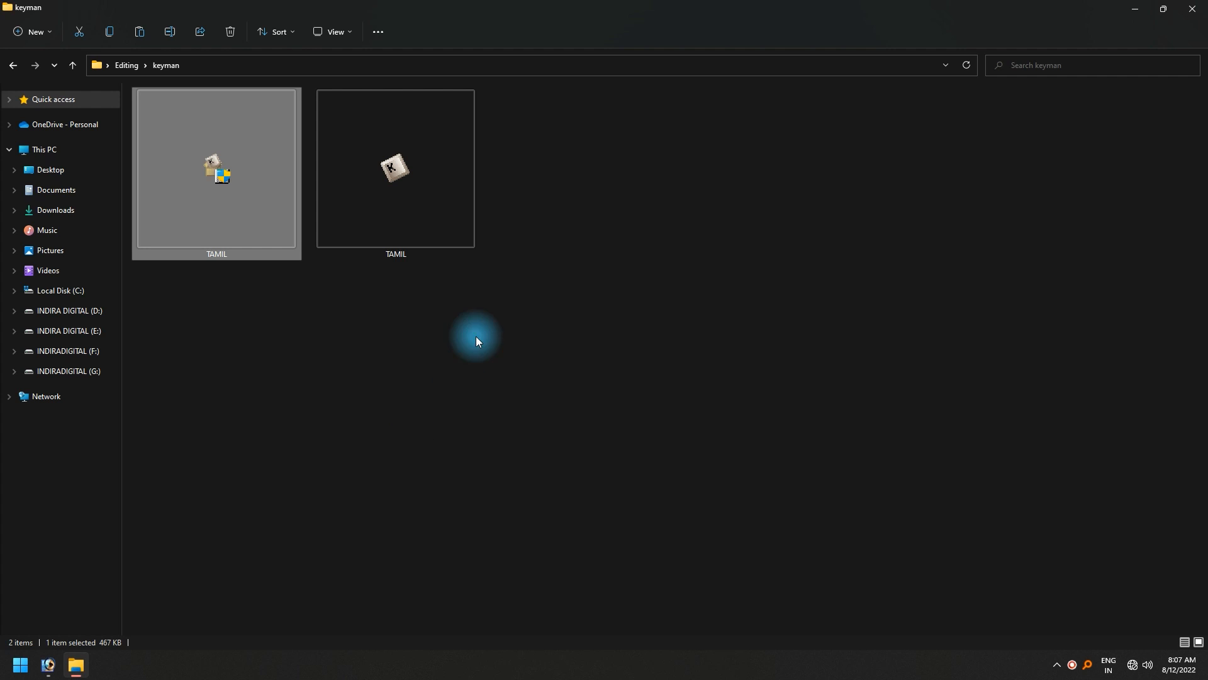
- Try to install the TAMIL.KMX keyboard over the existing Tamil Typewriter package without uninstalling its fonts, and close the folder window
double_click(407, 195)
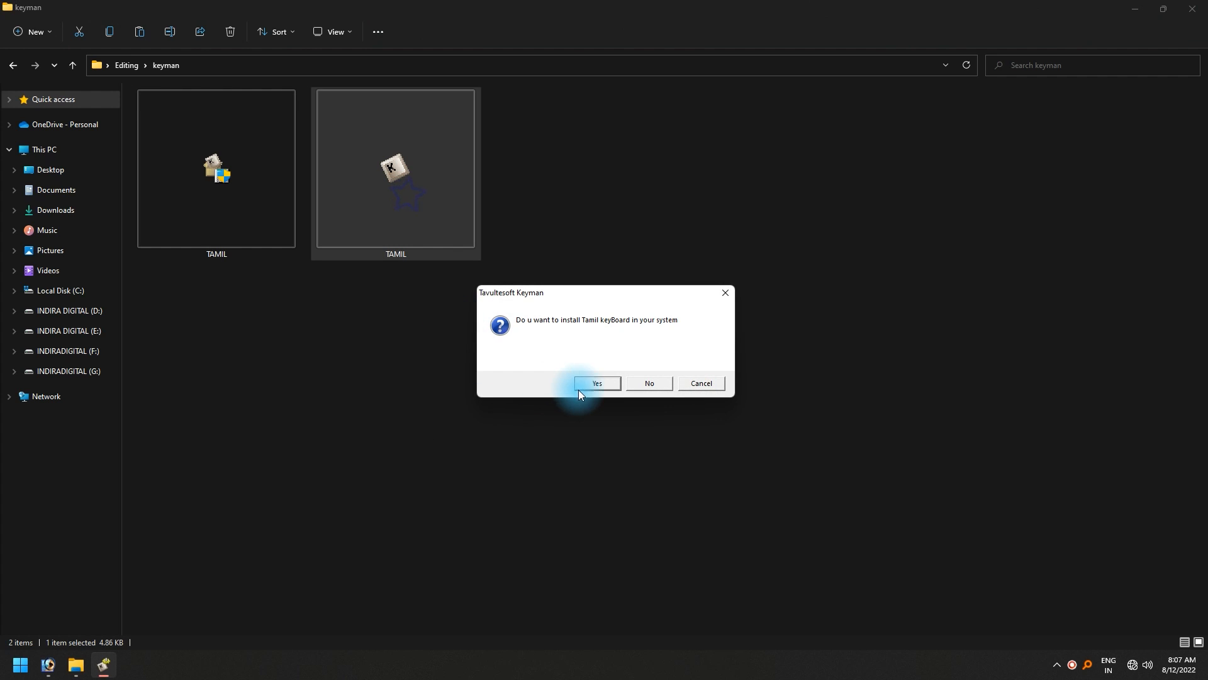
click(597, 385)
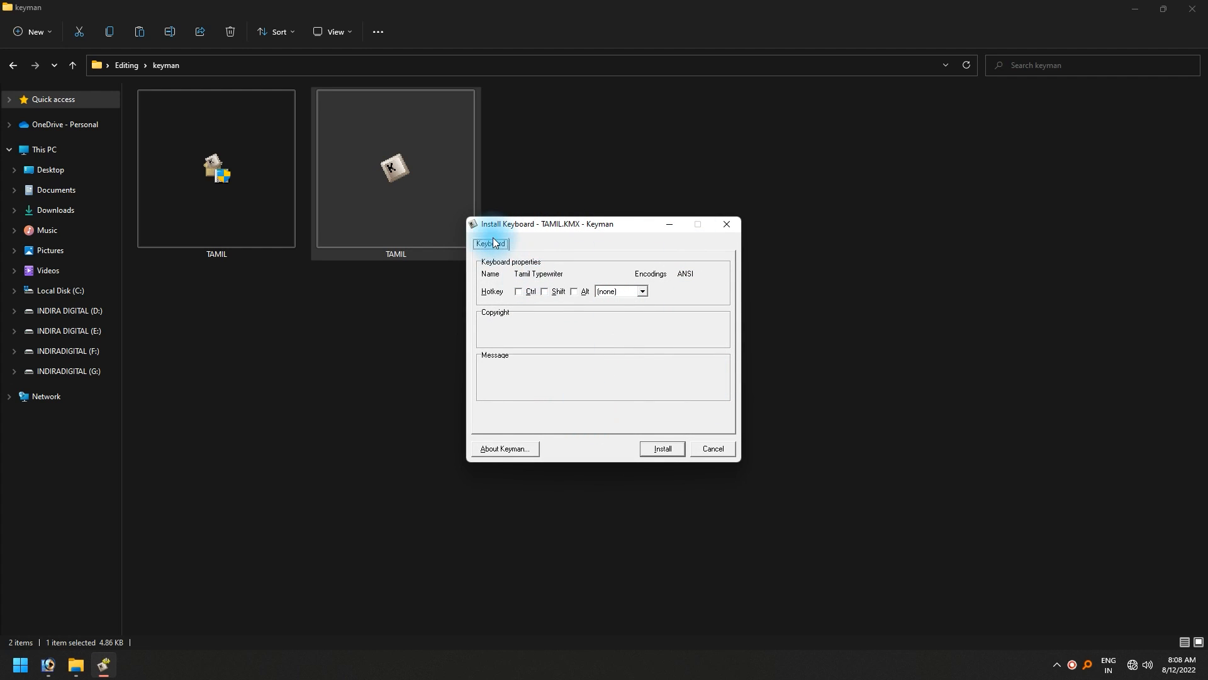
click(661, 445)
click(587, 364)
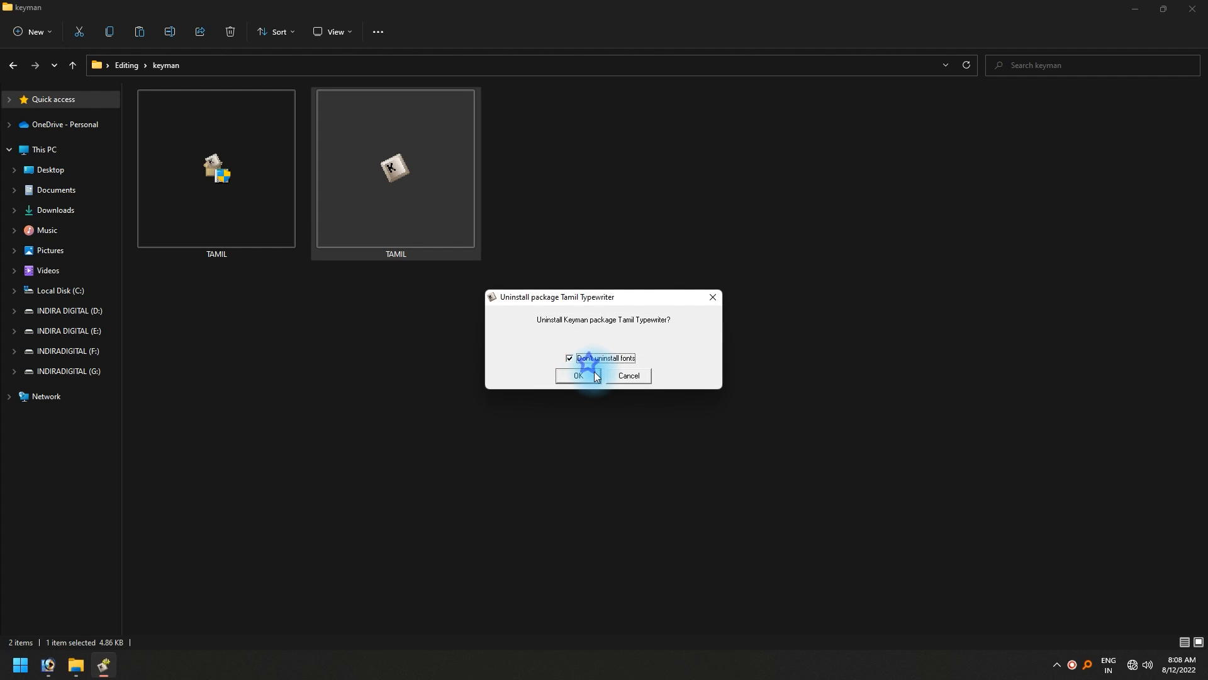
click(578, 376)
click(614, 358)
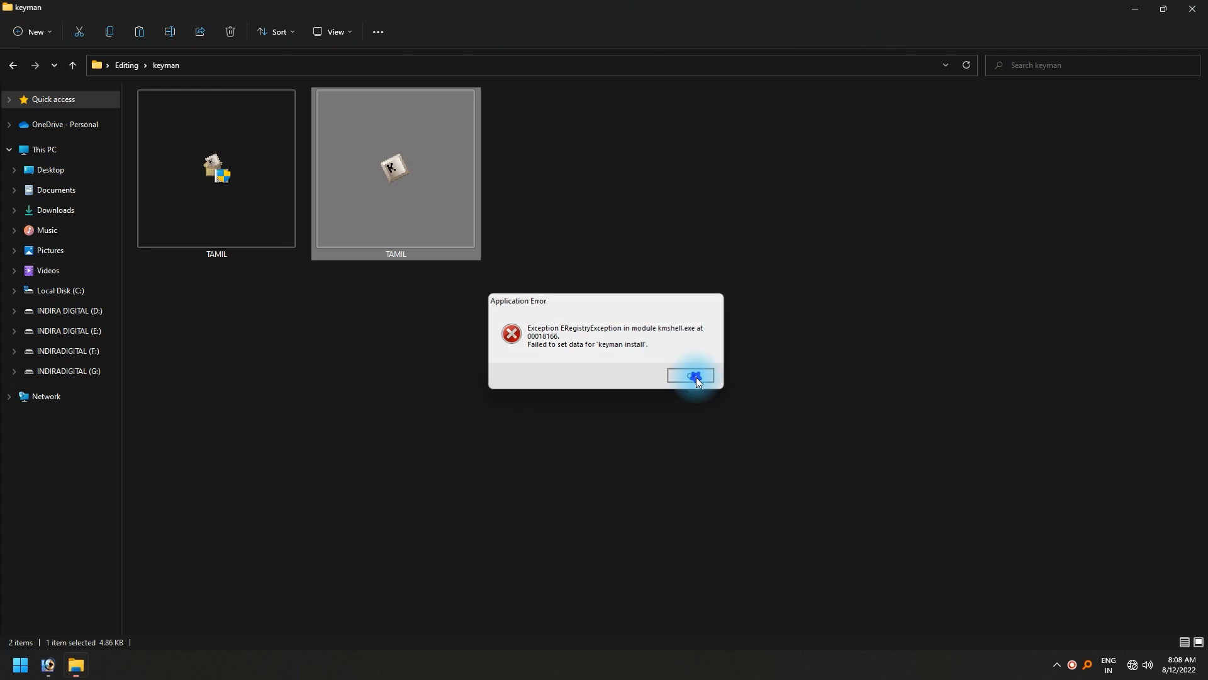
click(696, 377)
click(1192, 9)
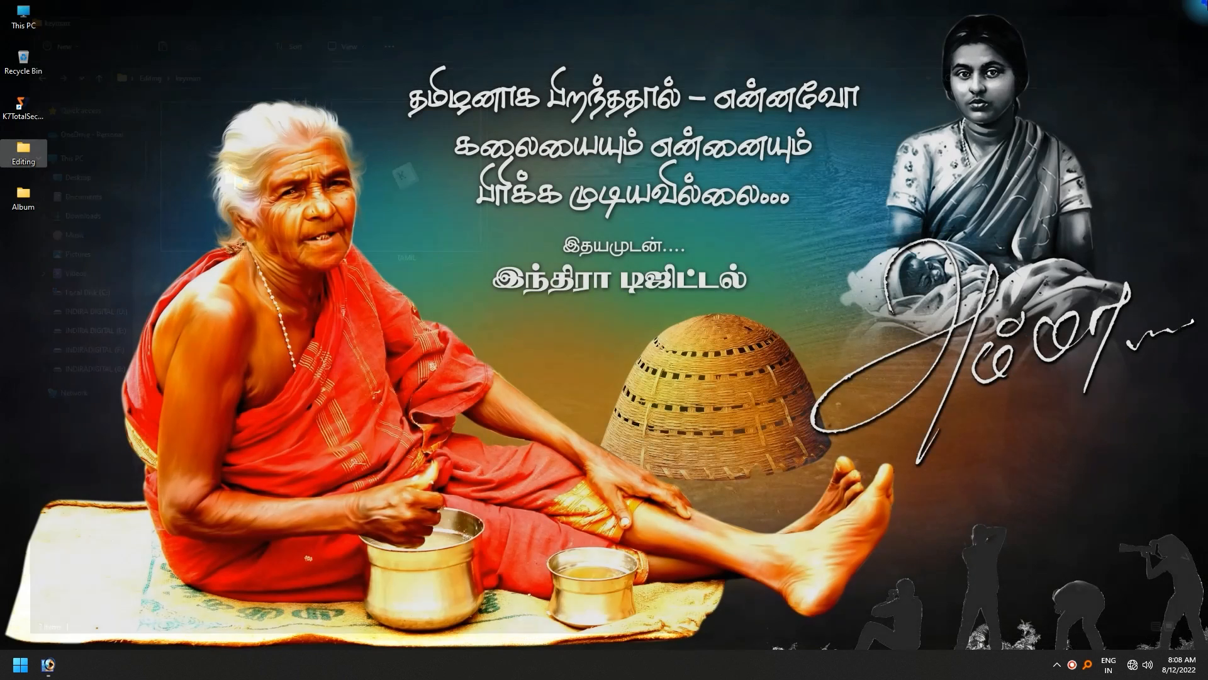
- Search Windows for "keyman", start Keyman and move its hidden icon into the visible taskbar notification area
click(21, 664)
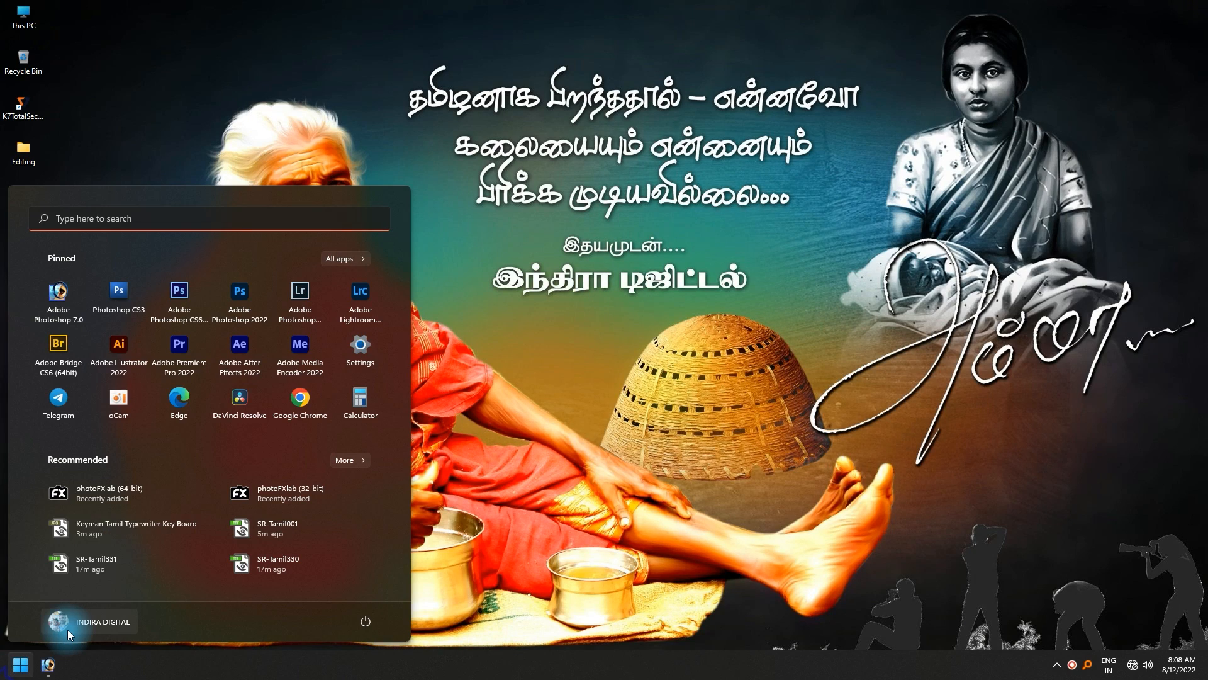
text(keyman)
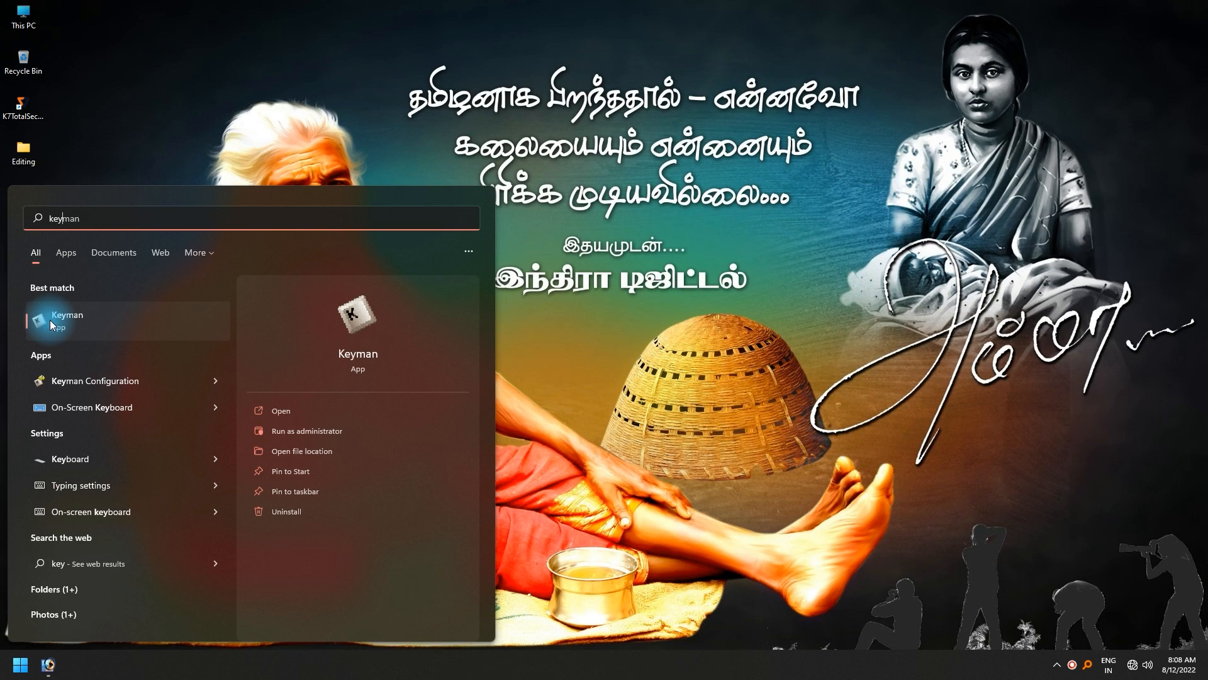
click(73, 320)
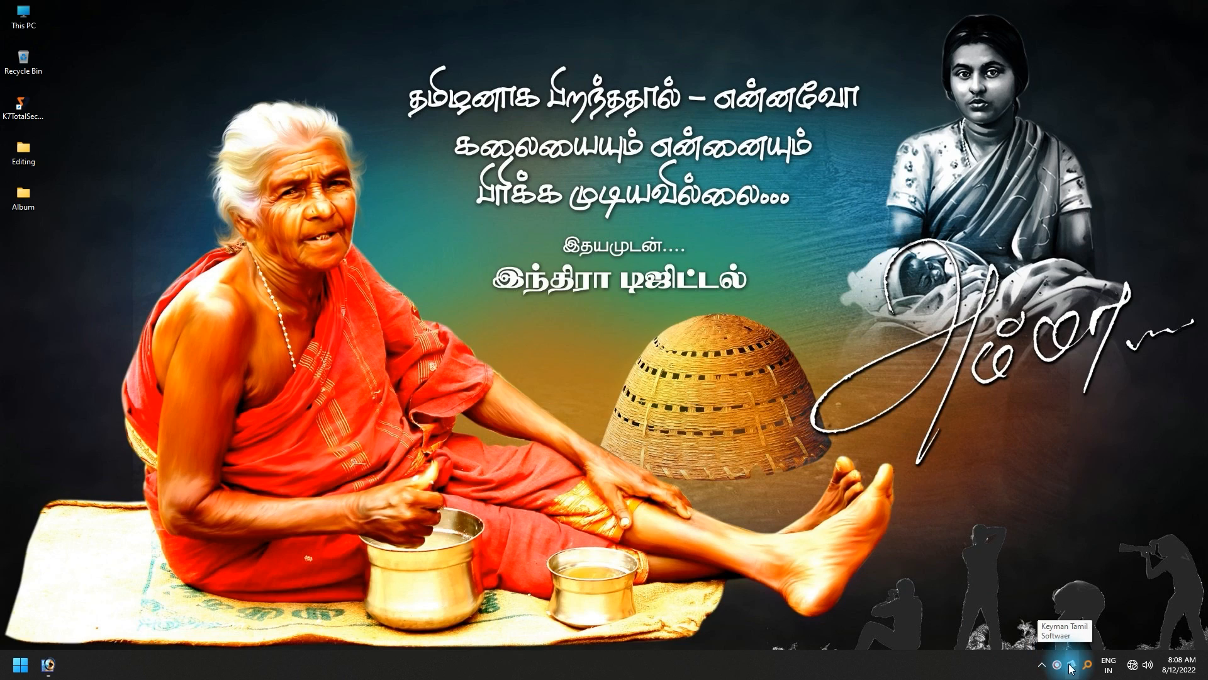
click(1041, 664)
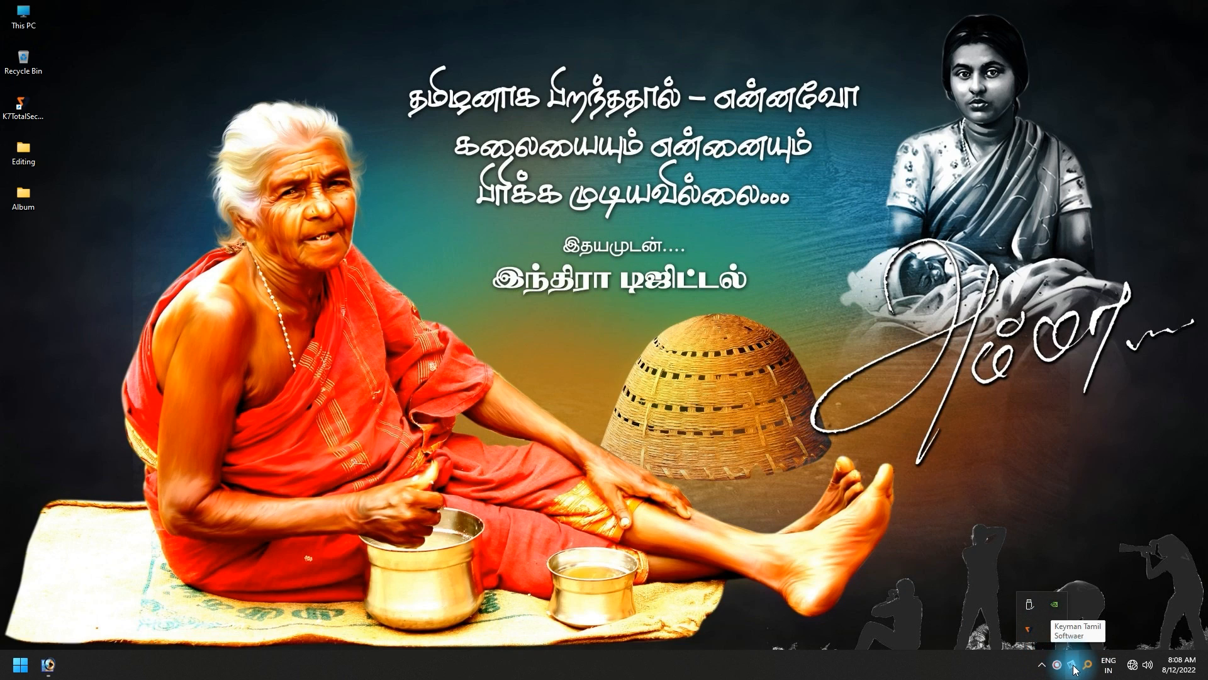
drag(1049, 635, 1060, 666)
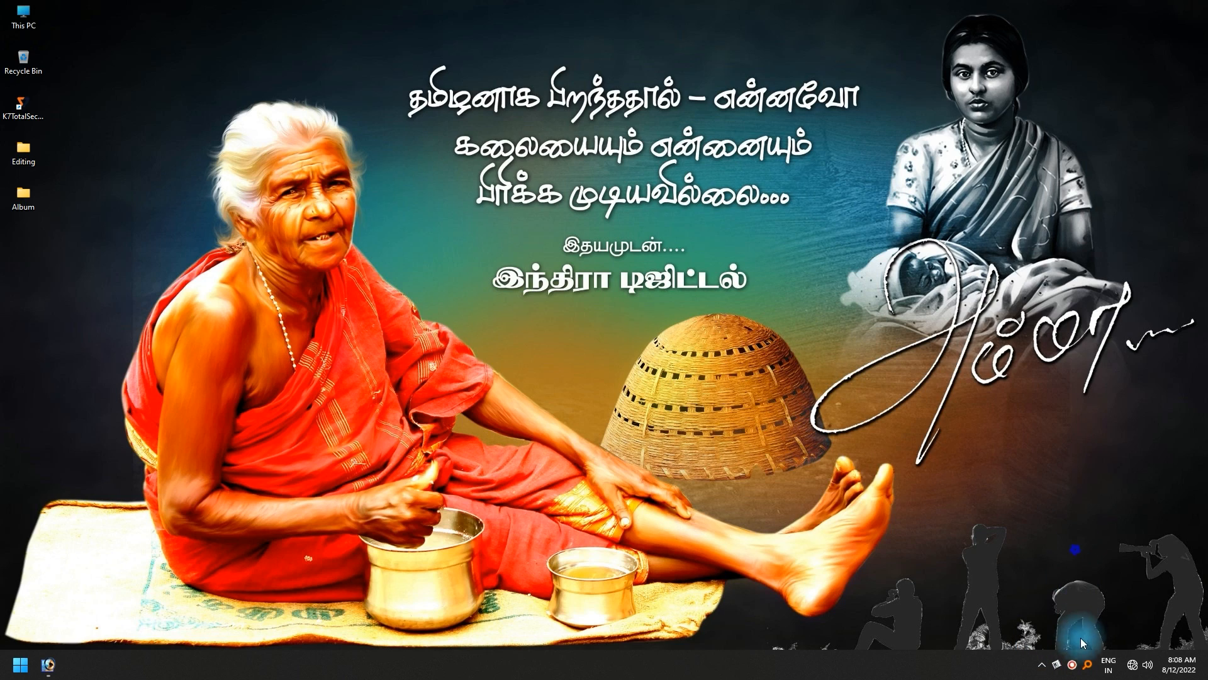
- Examine the Tamil Typewriter hotkey and the Keyman Off hotkey in Keyman Configuration, and test switching the keyboard on and off
right_click(1059, 665)
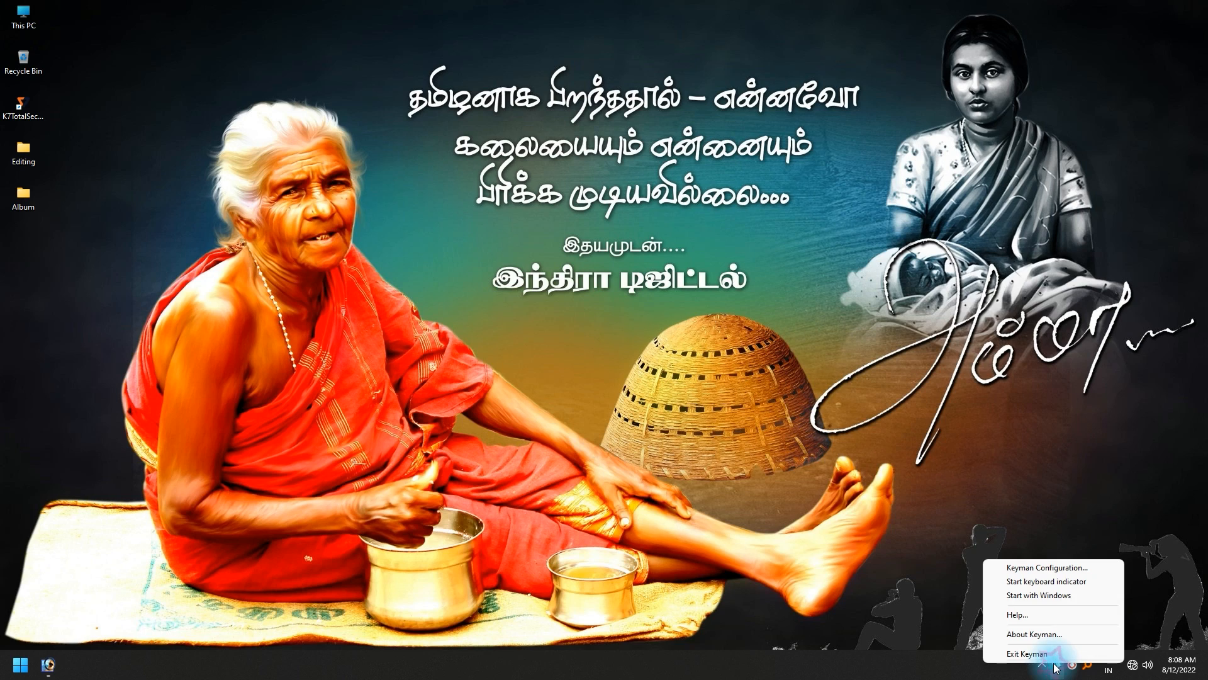
click(1057, 569)
drag(292, 168, 501, 252)
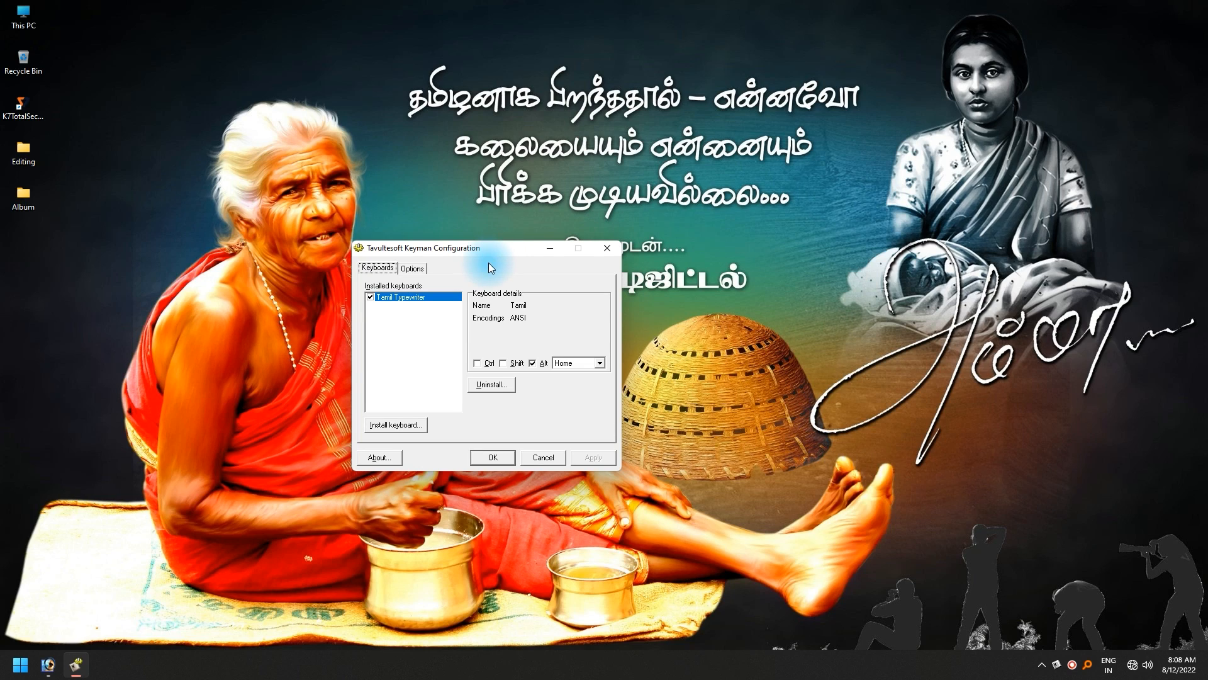
click(413, 269)
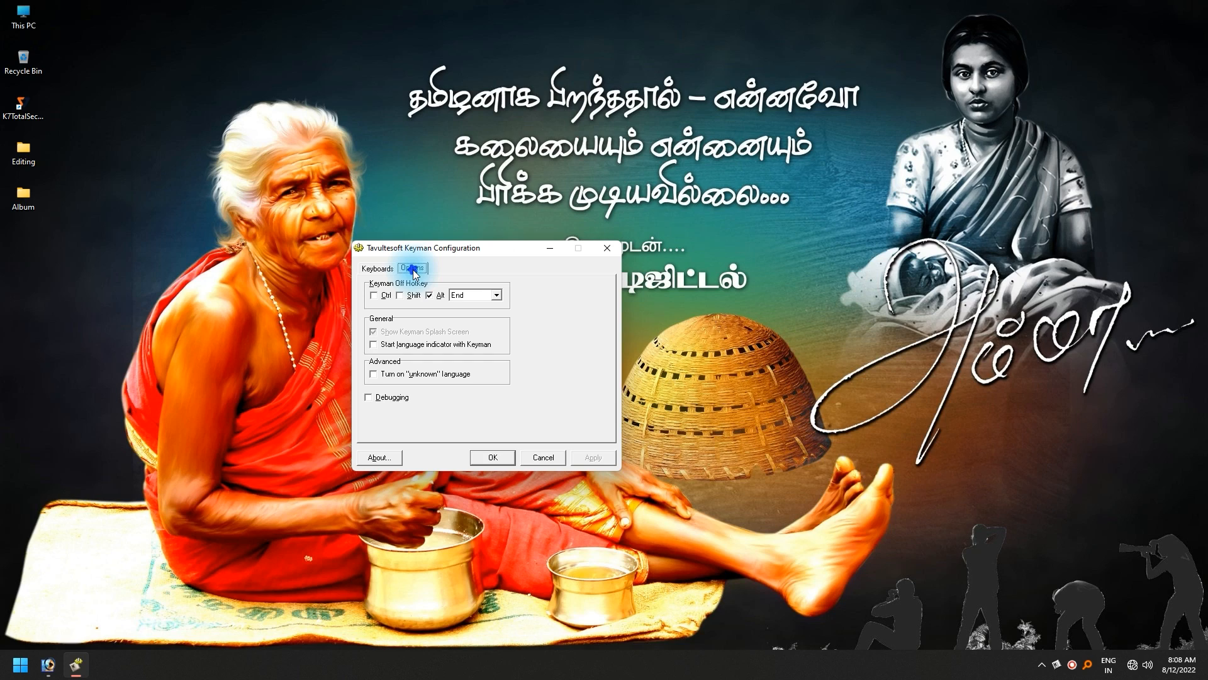
click(377, 268)
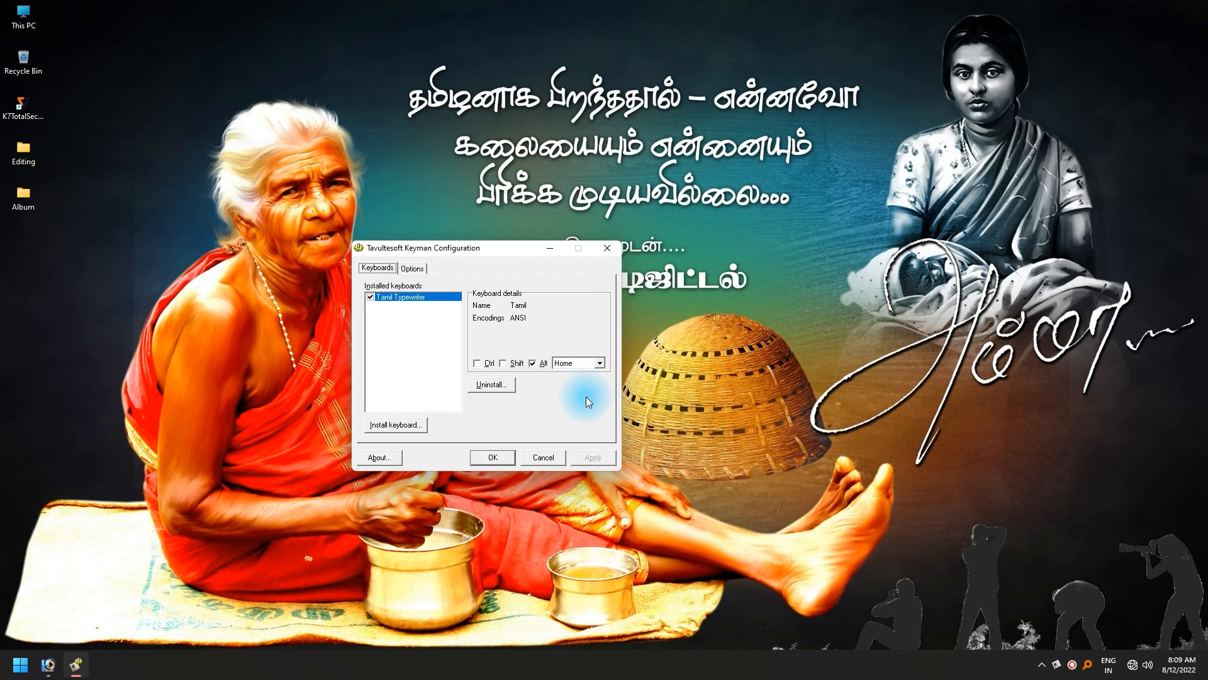
click(413, 268)
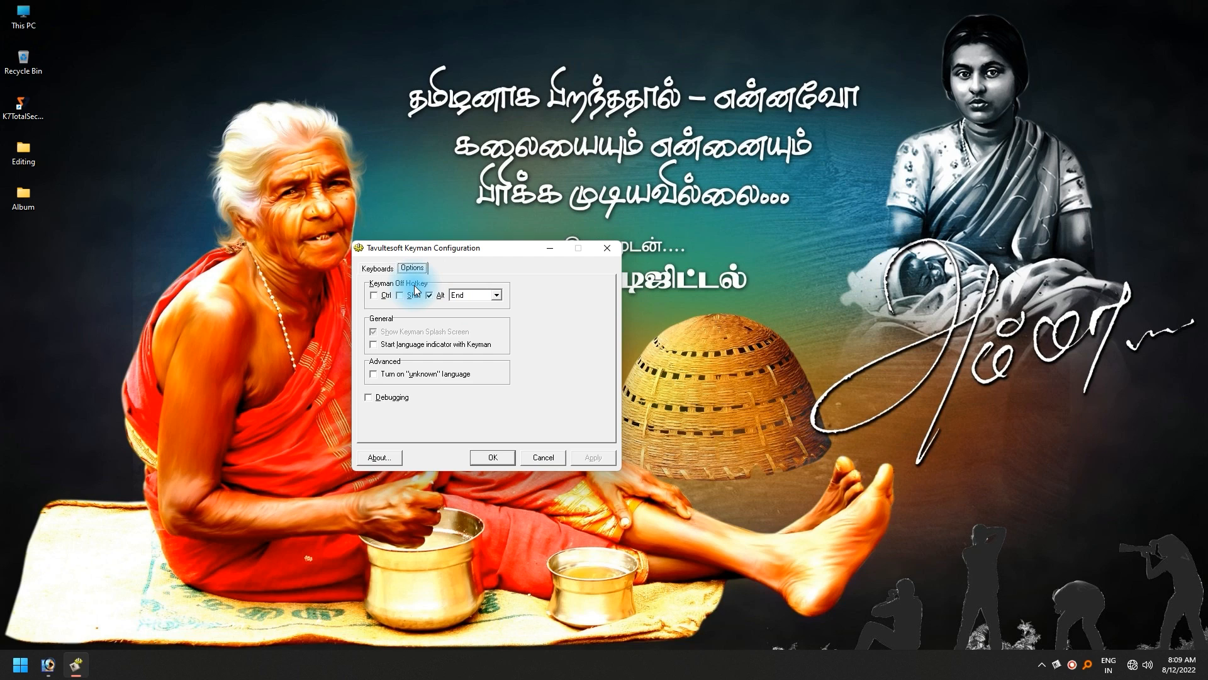
click(500, 459)
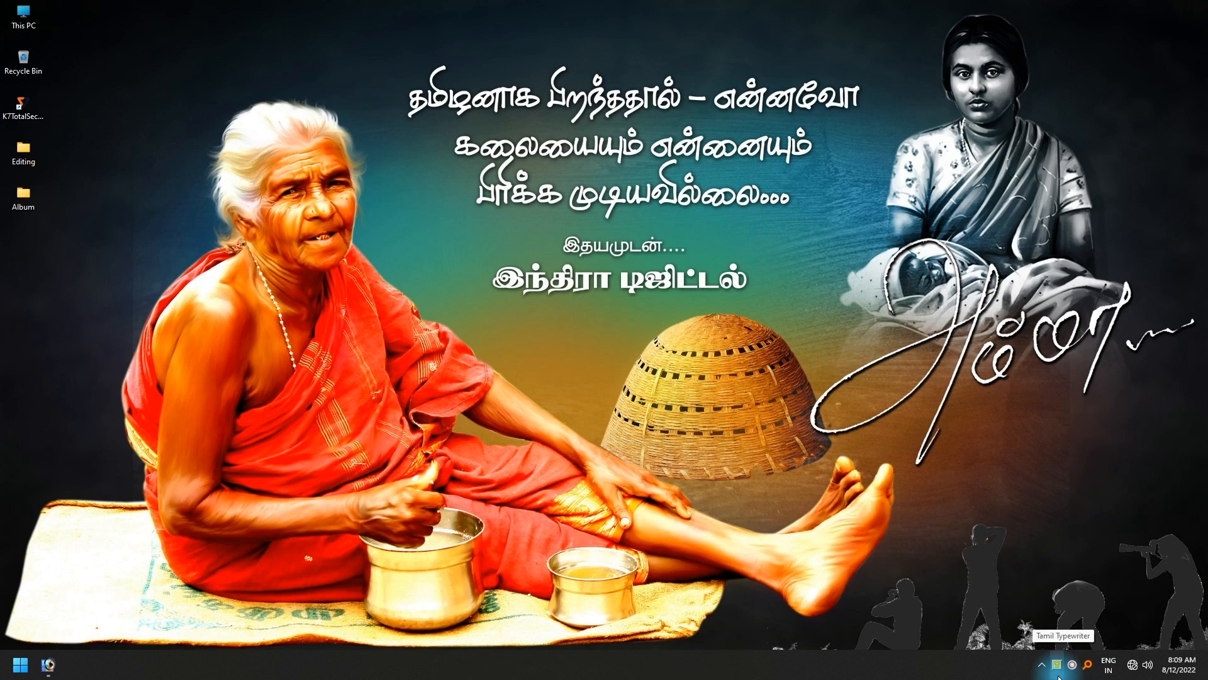
key(alt+1)
- Try Ctrl+1 as the hotkey for the Tamil Typewriter keyboard in Keyman Configuration
right_click(1056, 668)
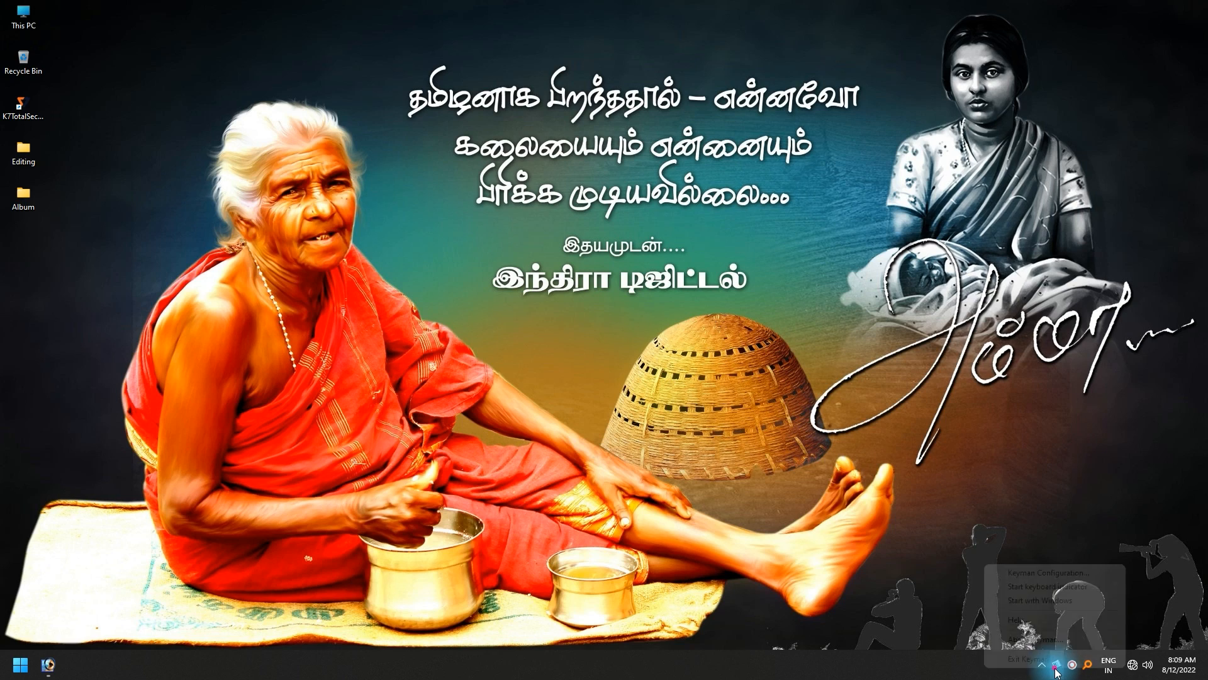
click(1051, 573)
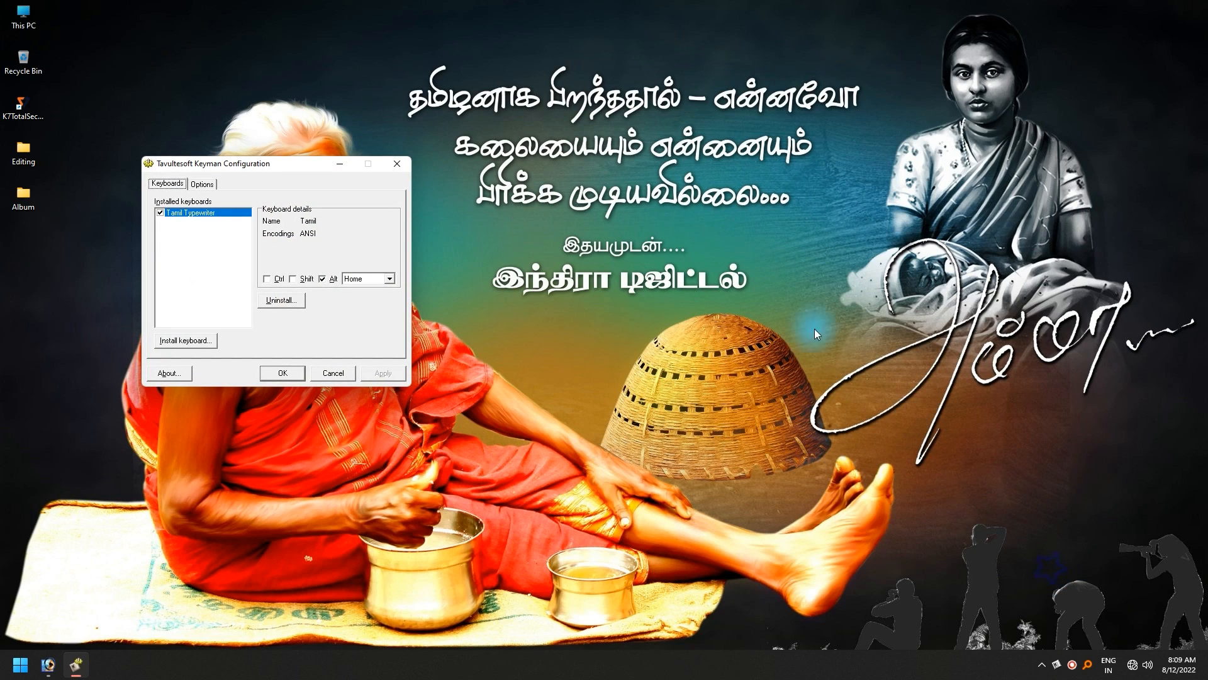
drag(287, 162, 503, 245)
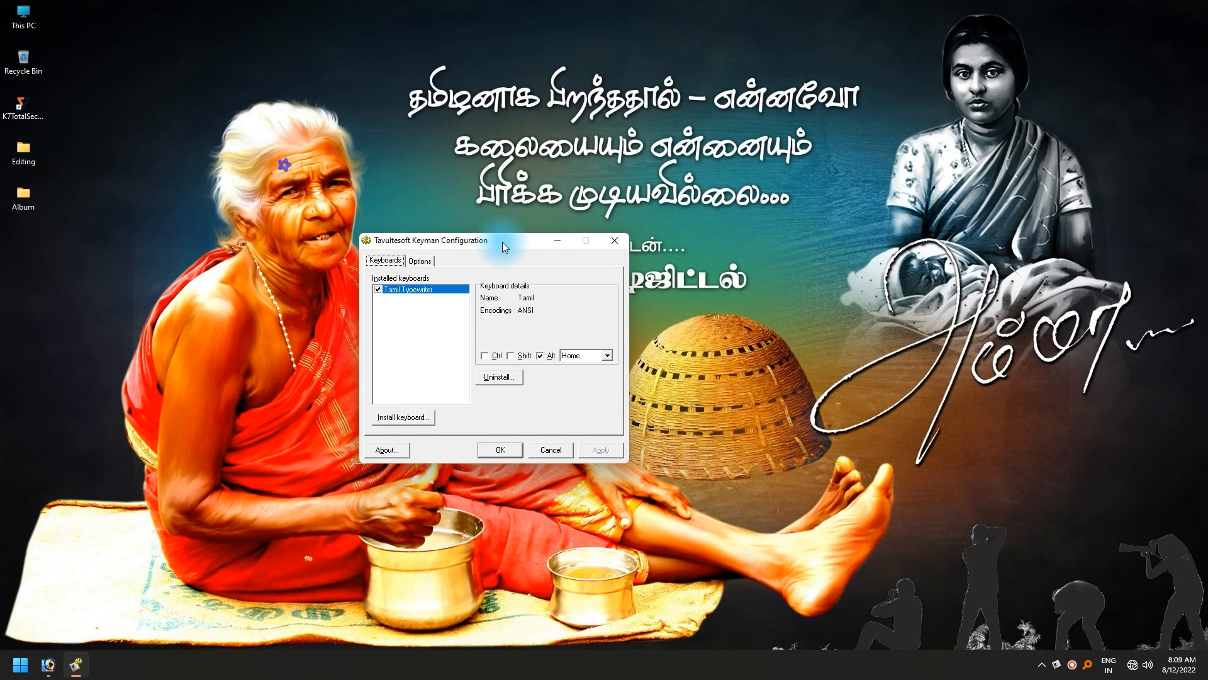
click(607, 355)
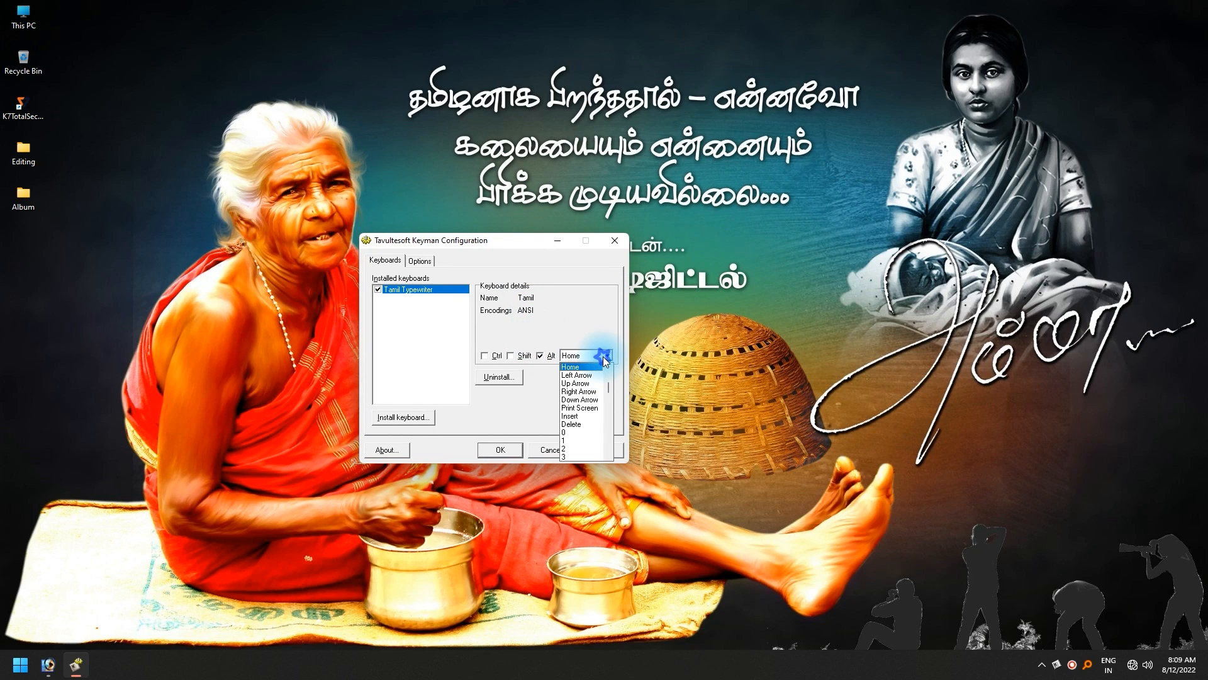
click(586, 440)
click(539, 355)
click(485, 355)
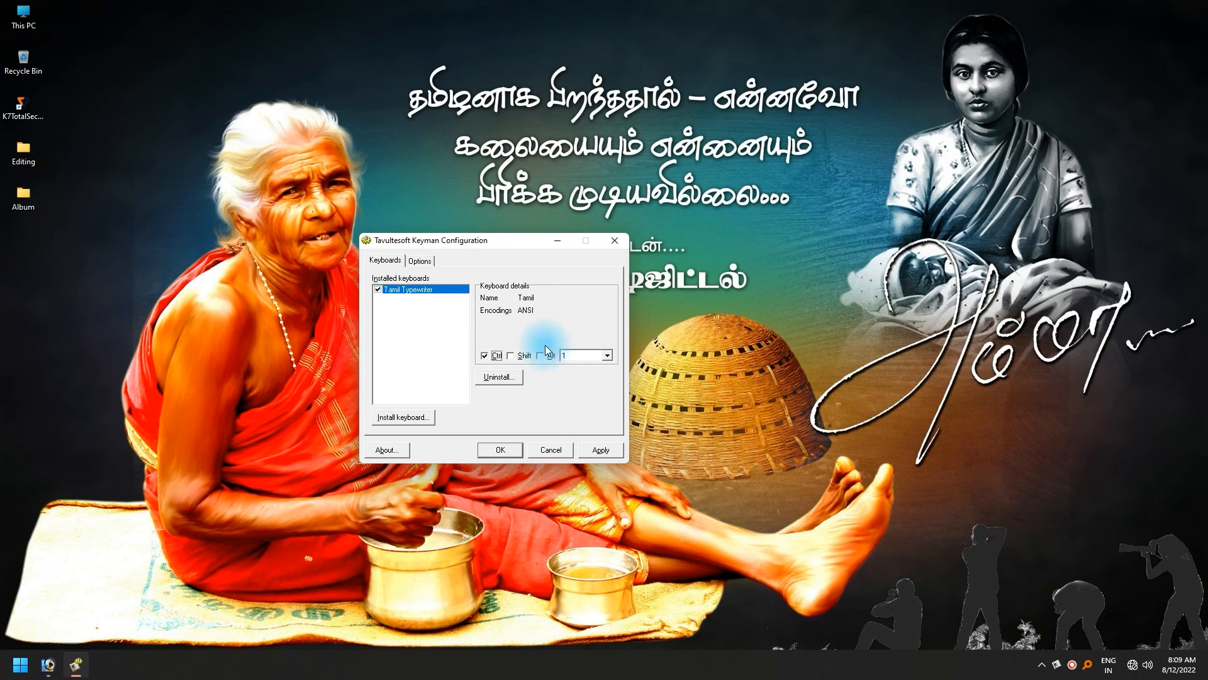
- Try Ctrl+2 as the Keyman Off hotkey and discard the pending configuration changes
click(419, 260)
click(485, 292)
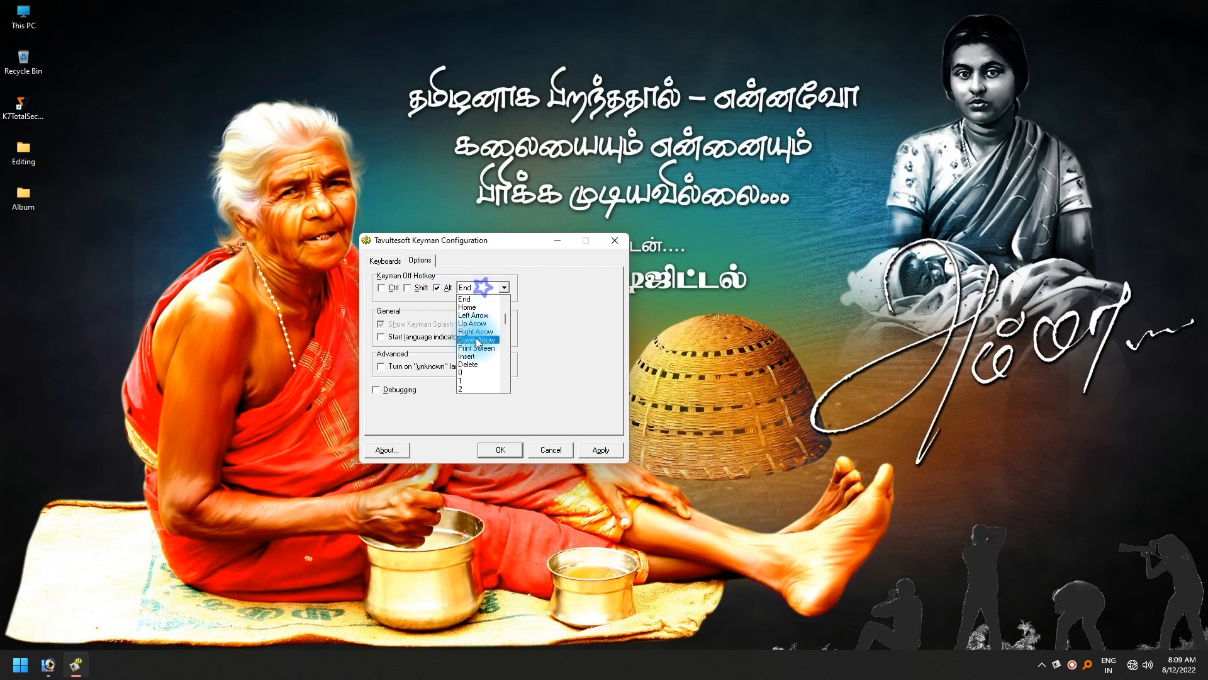
click(476, 384)
click(436, 288)
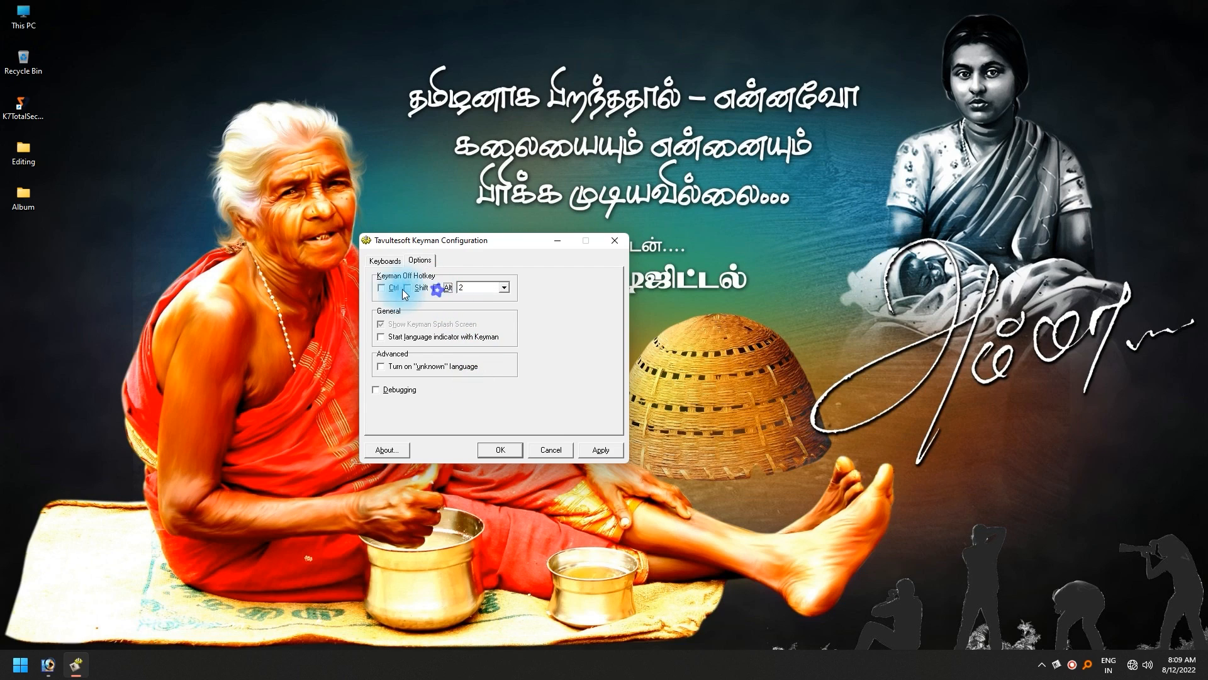
click(382, 287)
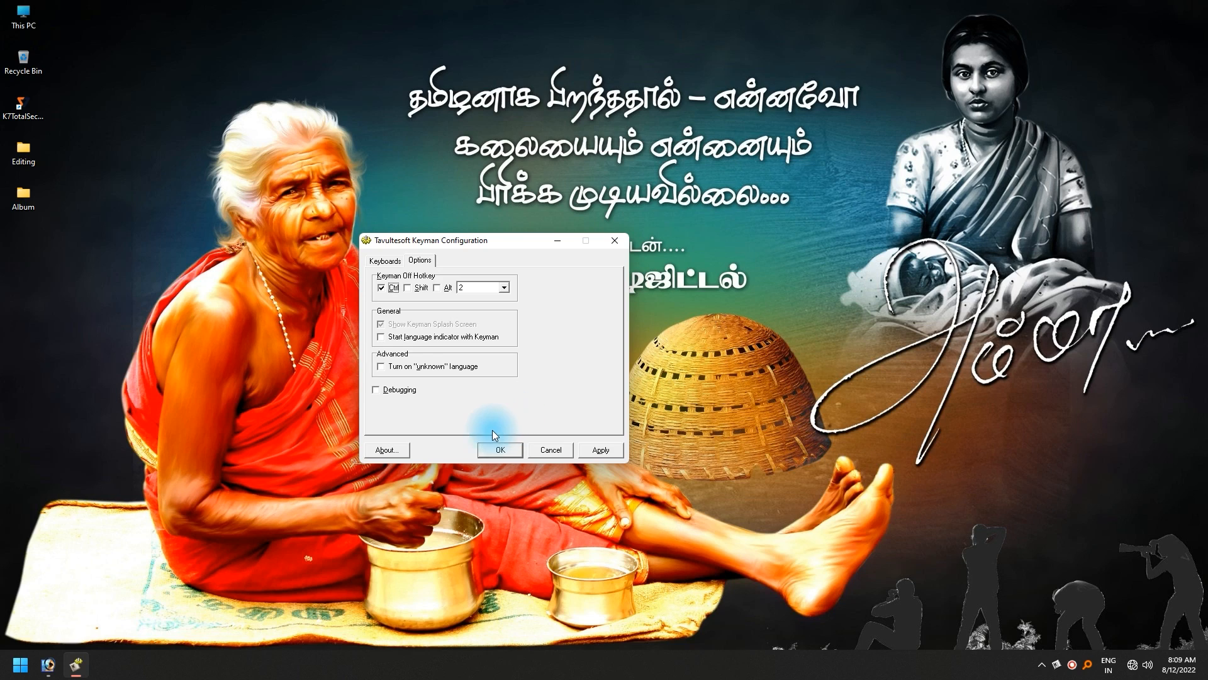
click(557, 452)
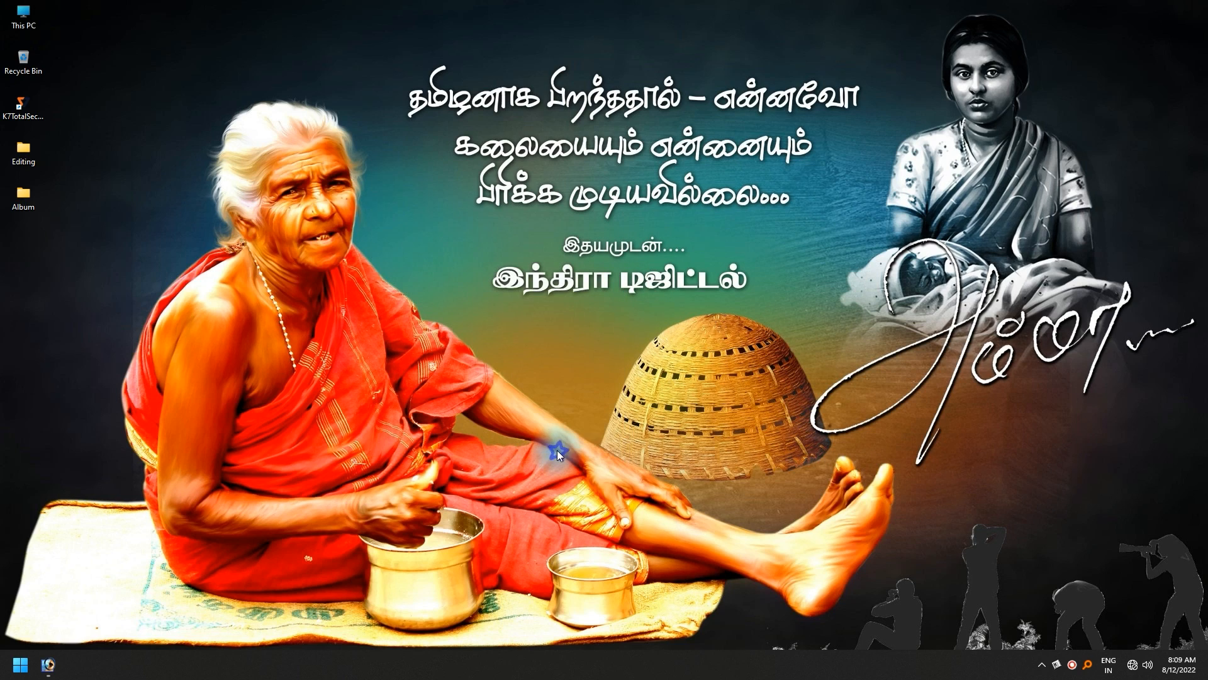
- Set Keyman to start with Windows and accept the confirmation
right_click(1056, 665)
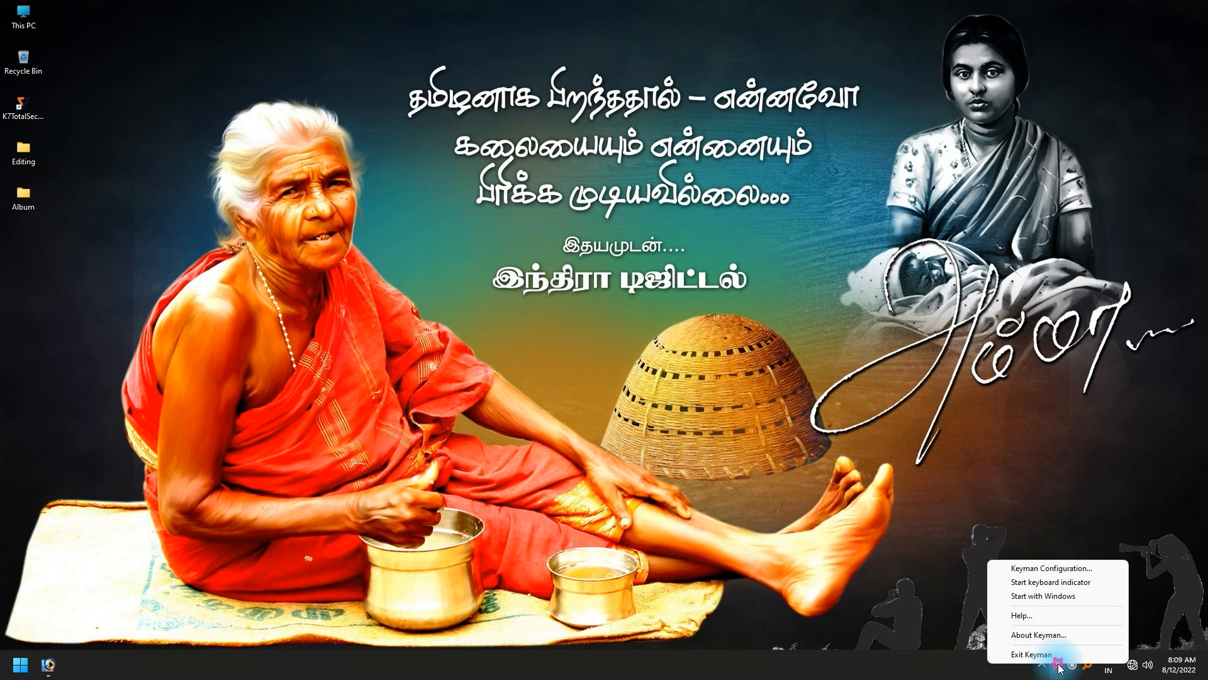
click(1056, 602)
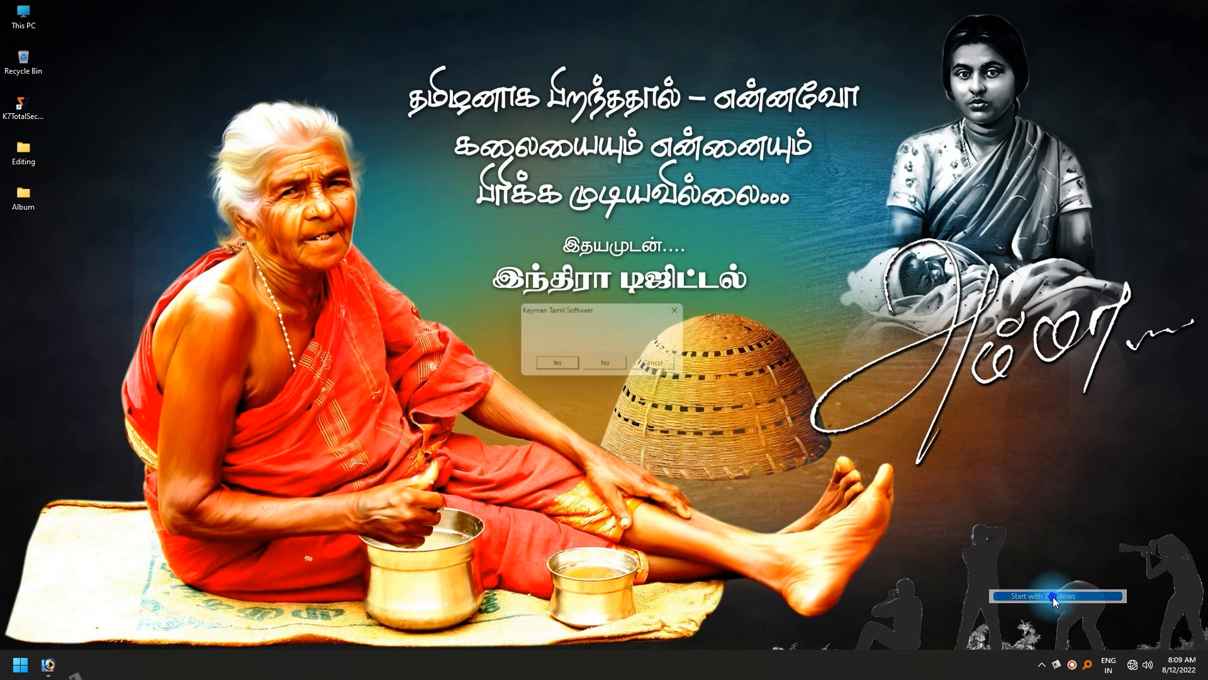
click(547, 365)
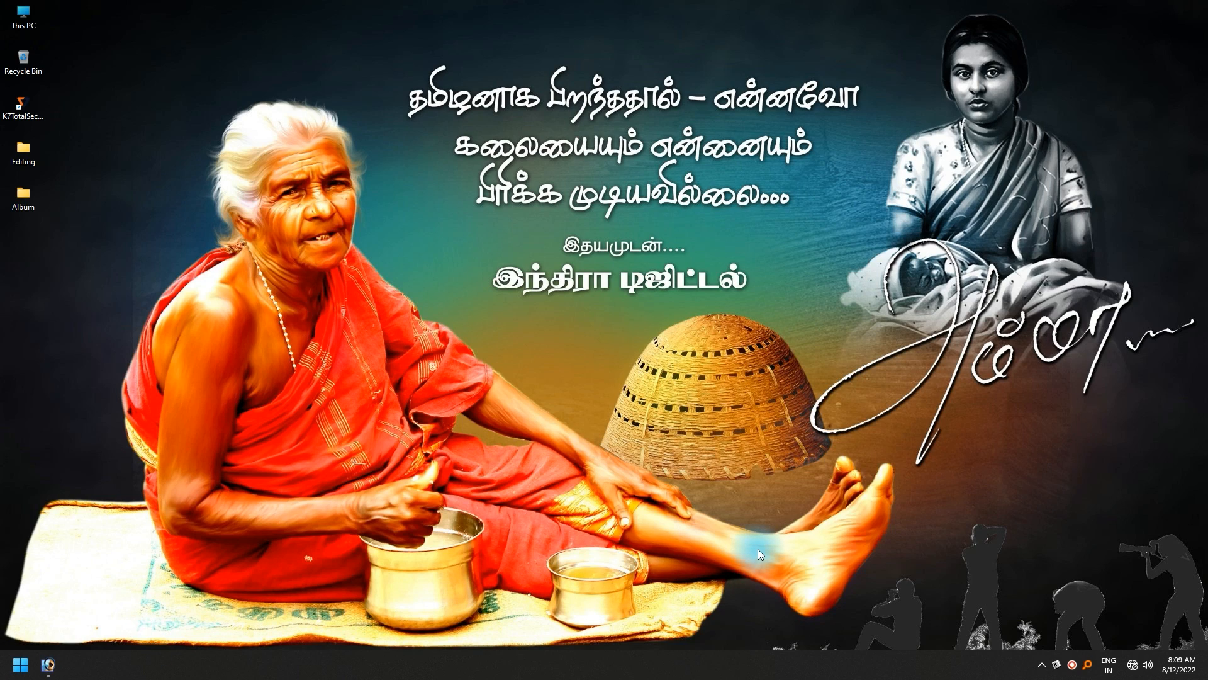
- Switch to Photoshop and create a new white 1920 x 1080 pixel RGB document with a resolution of 500 pixels/inch
click(49, 662)
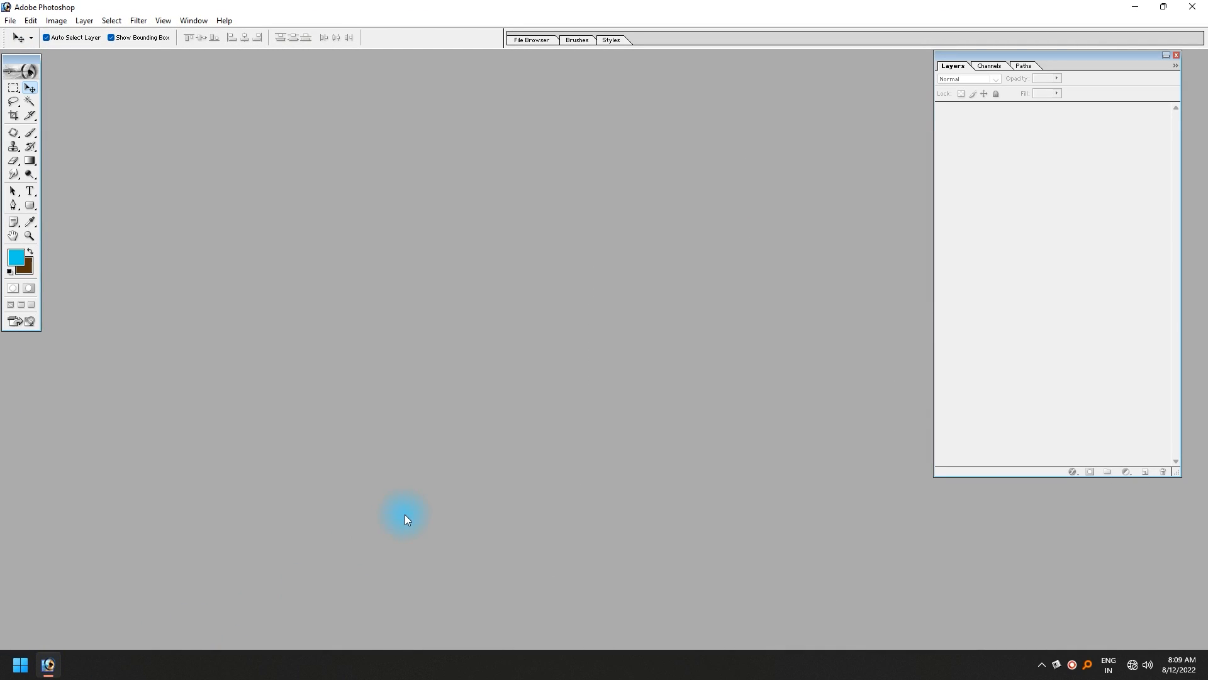
click(9, 21)
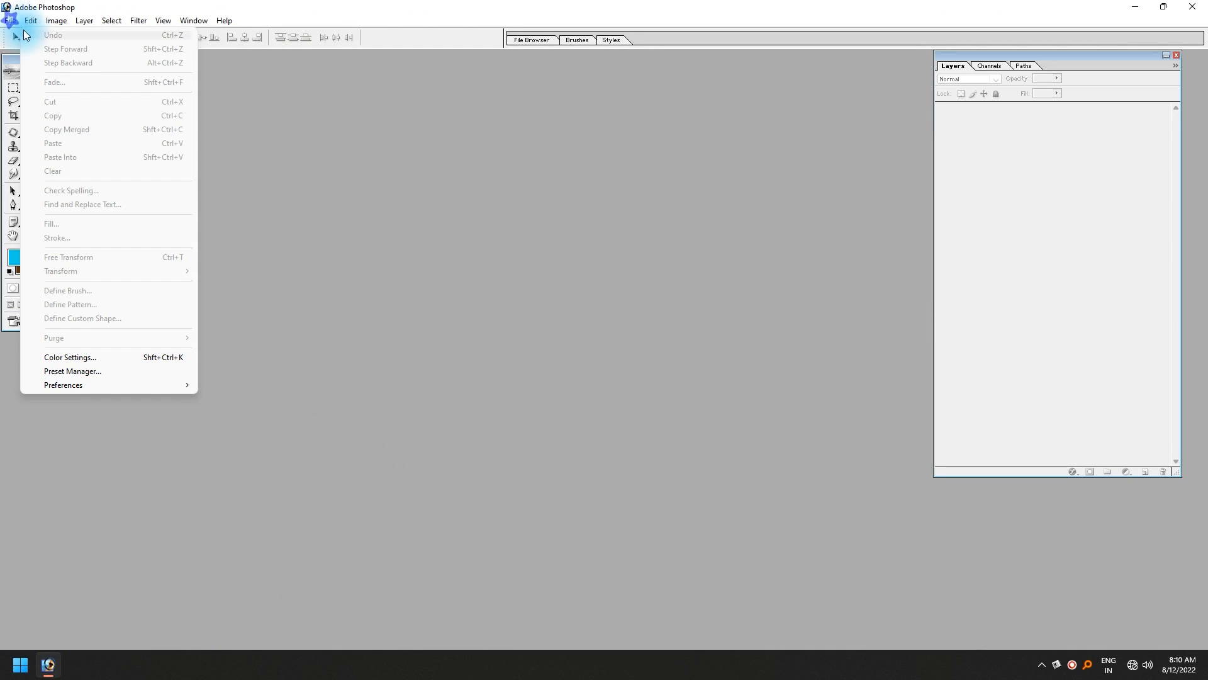
click(41, 49)
key(Escape)
key(ctrl+n)
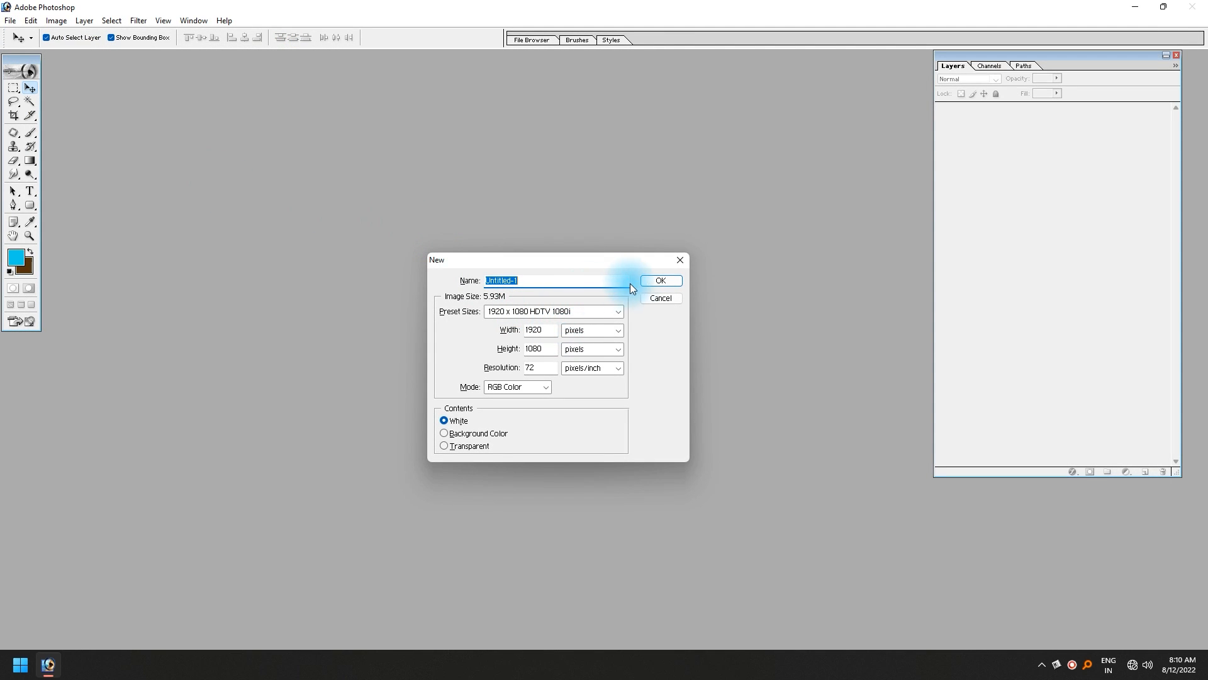
double_click(539, 368)
text(500)
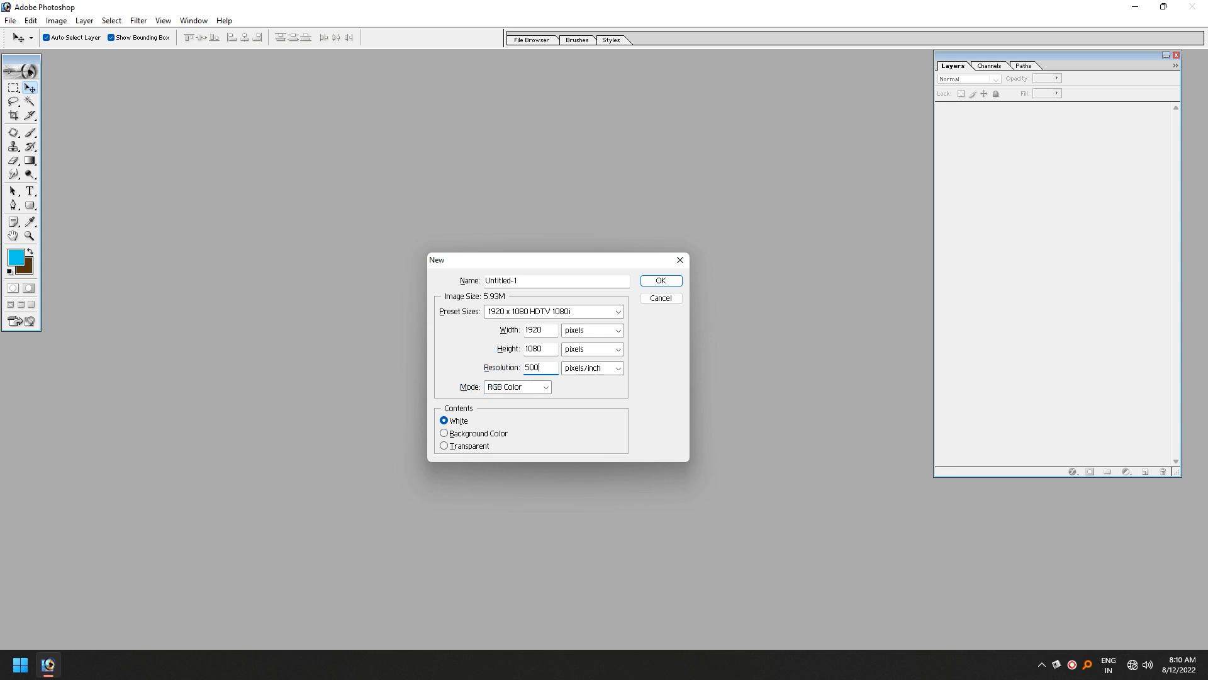
key(Return)
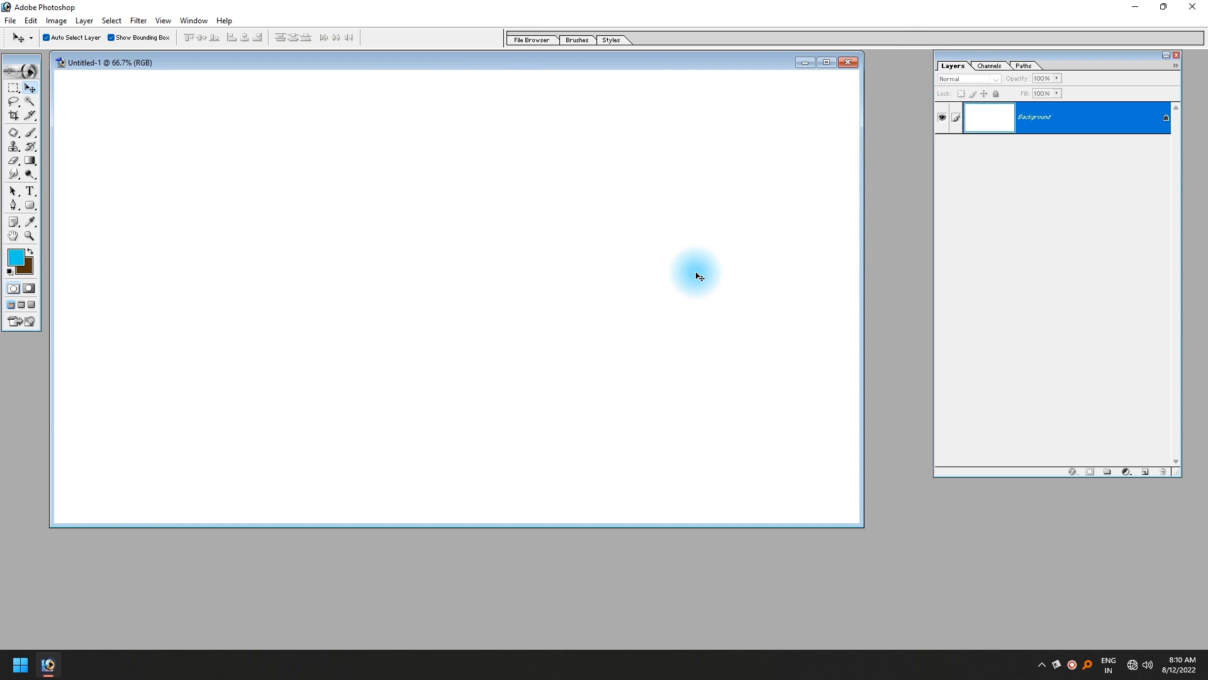
- View the Keyman Tamil Typewriter Key Board image from the desktop's Editing folder and open it in Photoshop, discarding its embedded profile
click(1206, 676)
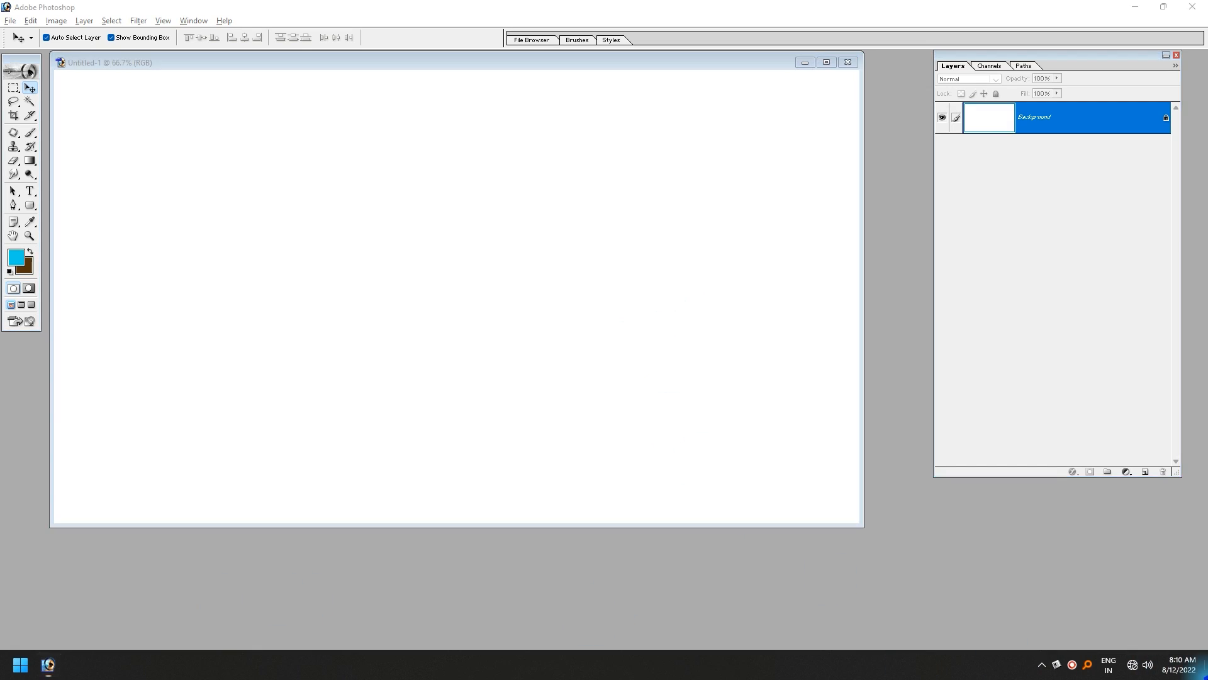
double_click(24, 151)
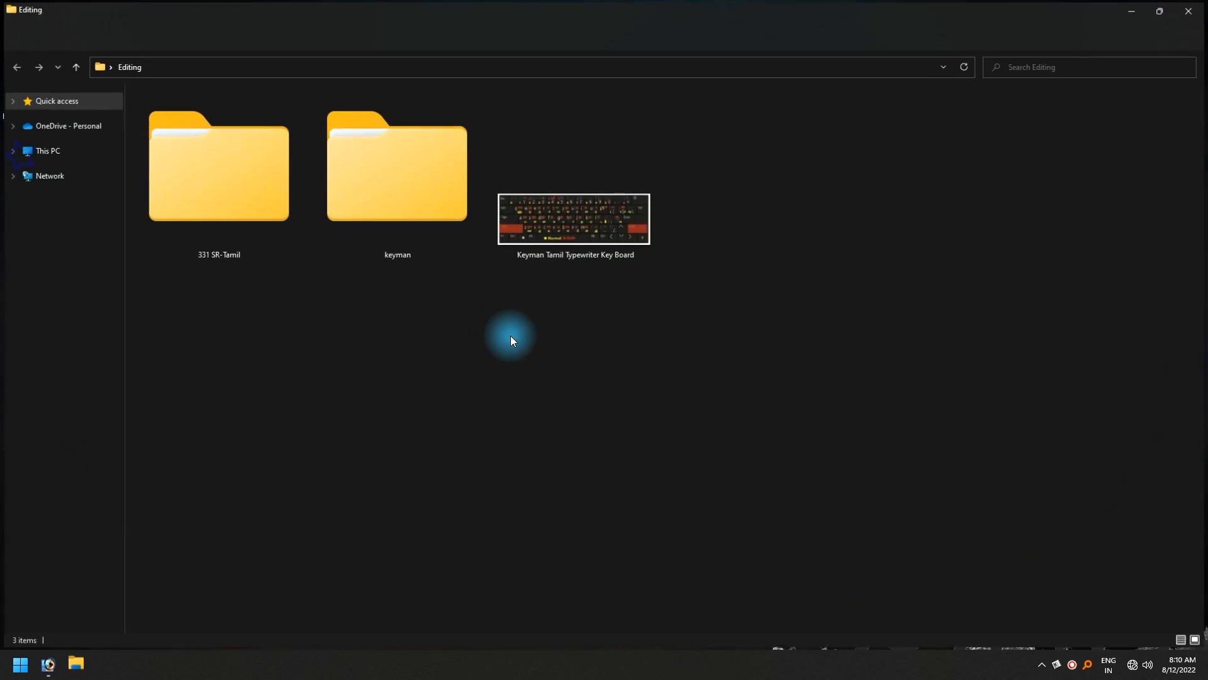
double_click(557, 232)
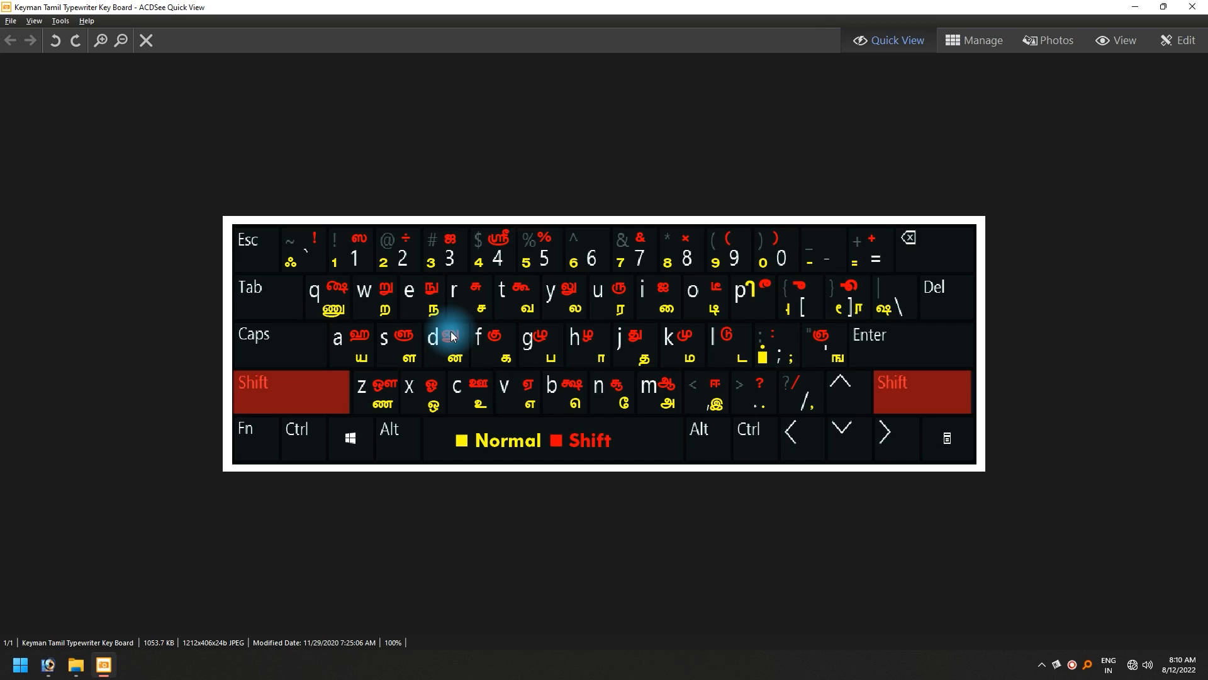
click(1193, 7)
drag(591, 213, 502, 407)
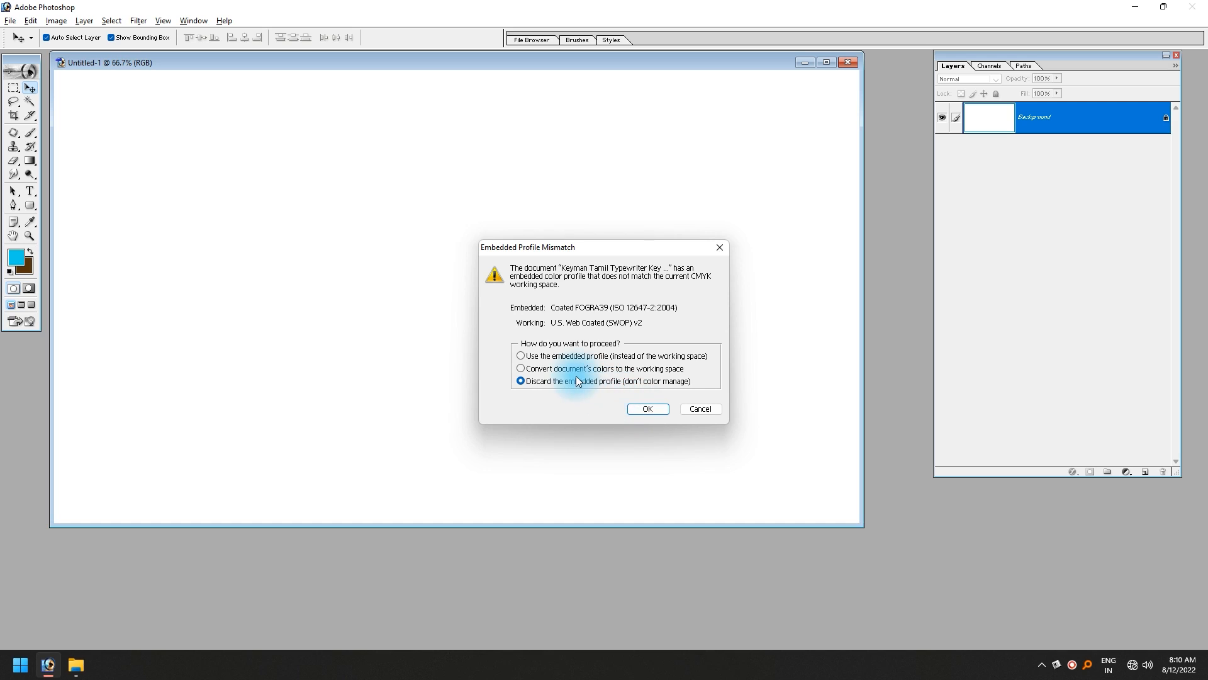
click(629, 409)
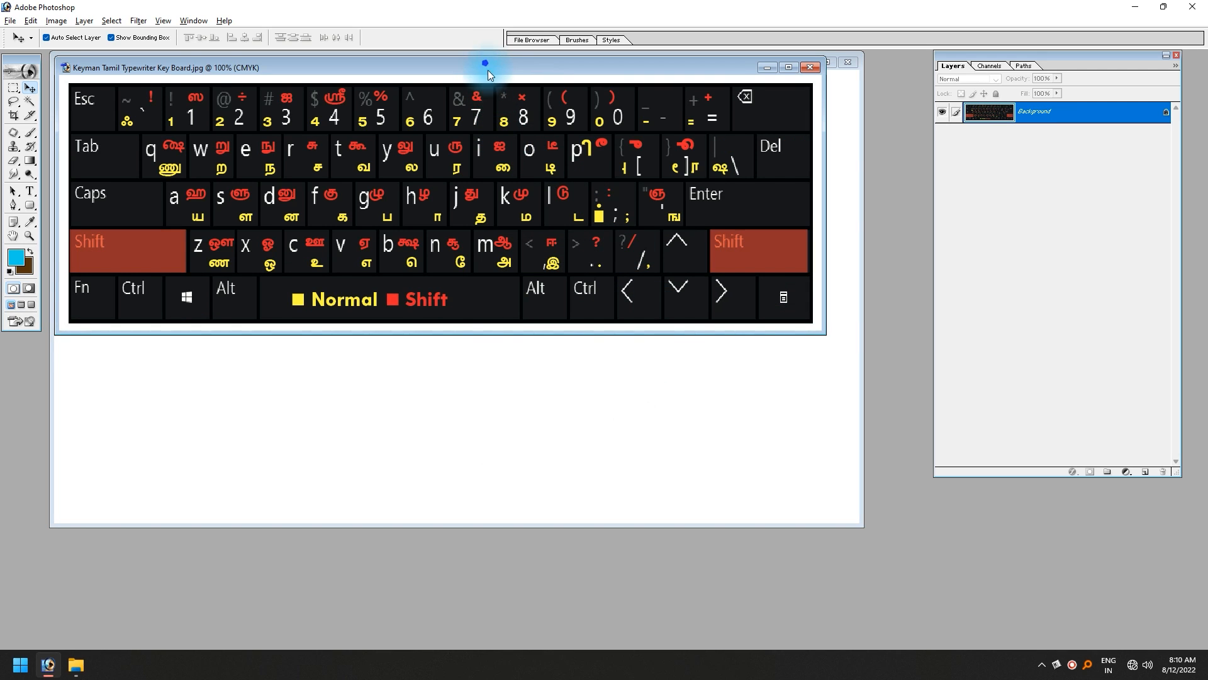
- Place the keyboard image window below the blank document and shrink the blank document's window so both are fully visible
drag(485, 61, 549, 344)
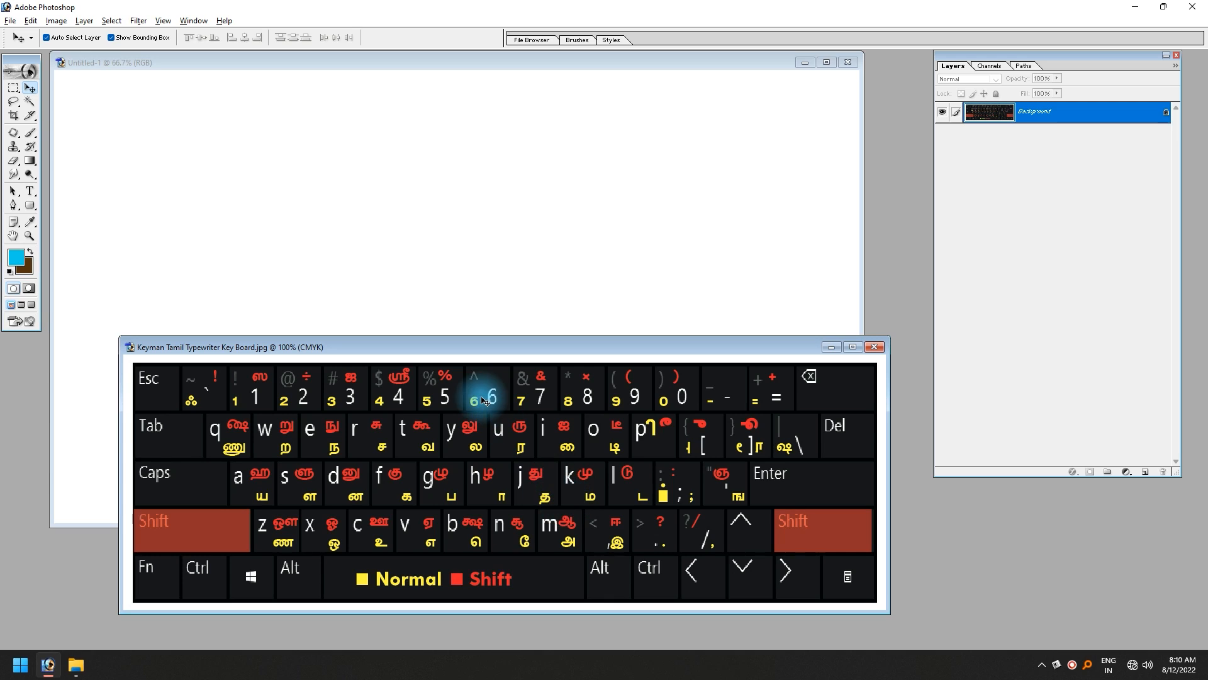
mouse_move(511, 347)
mouse_down()
mouse_move(554, 397)
mouse_move(547, 379)
mouse_up()
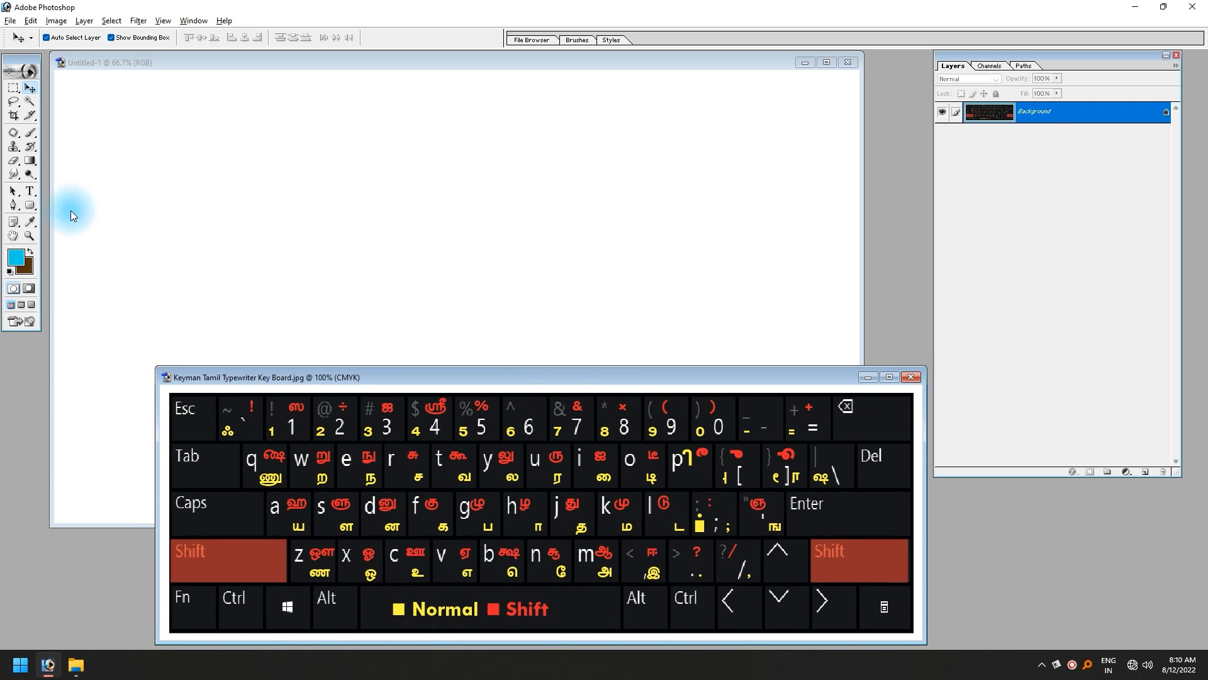
click(28, 192)
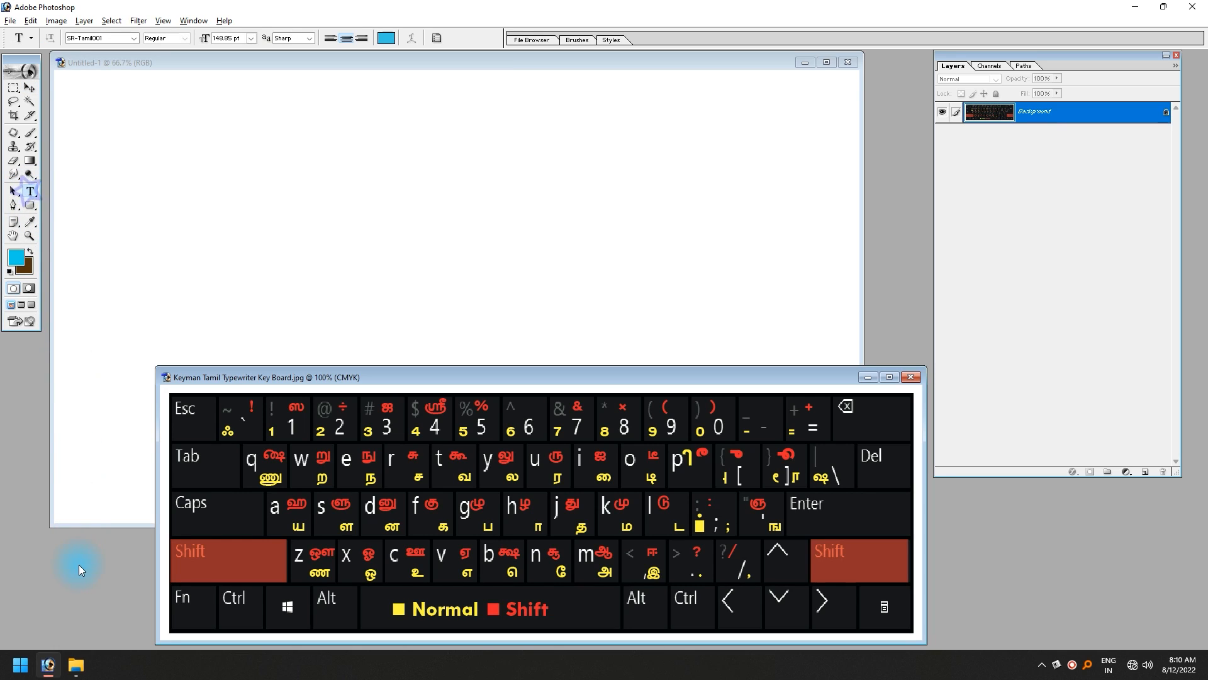
drag(59, 526, 136, 357)
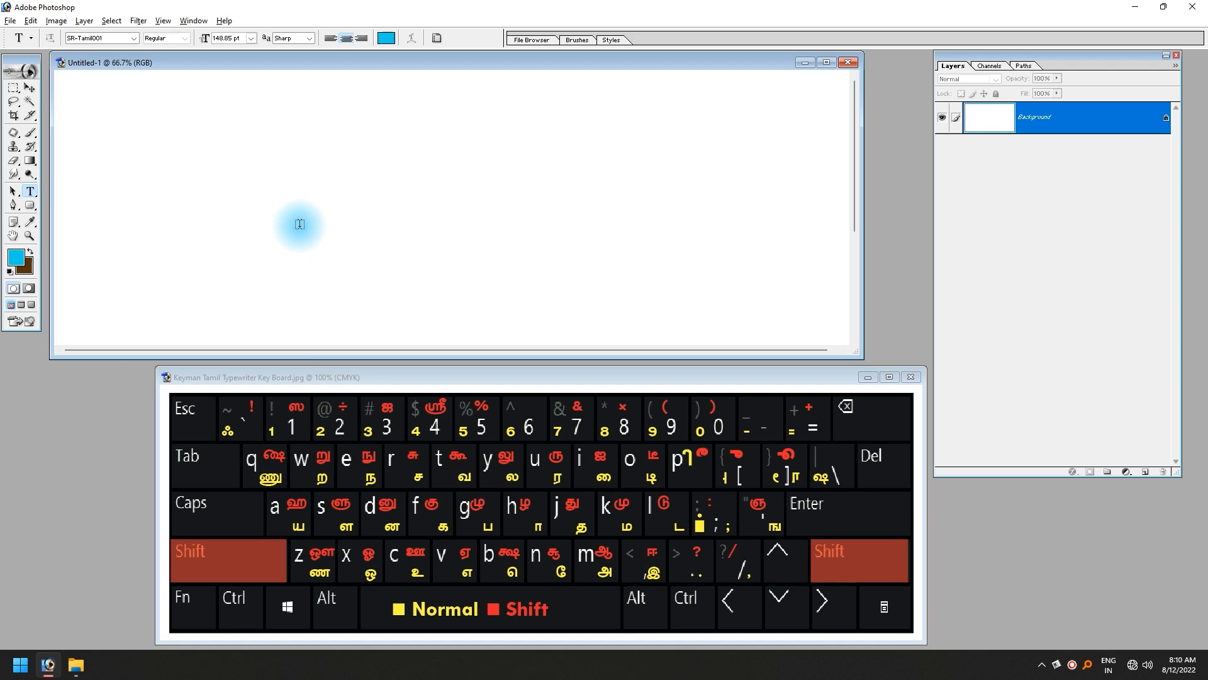
- Add a text layer in the SR-Tamil001 font to the blank document with the test keystrokes "dfd"
click(136, 38)
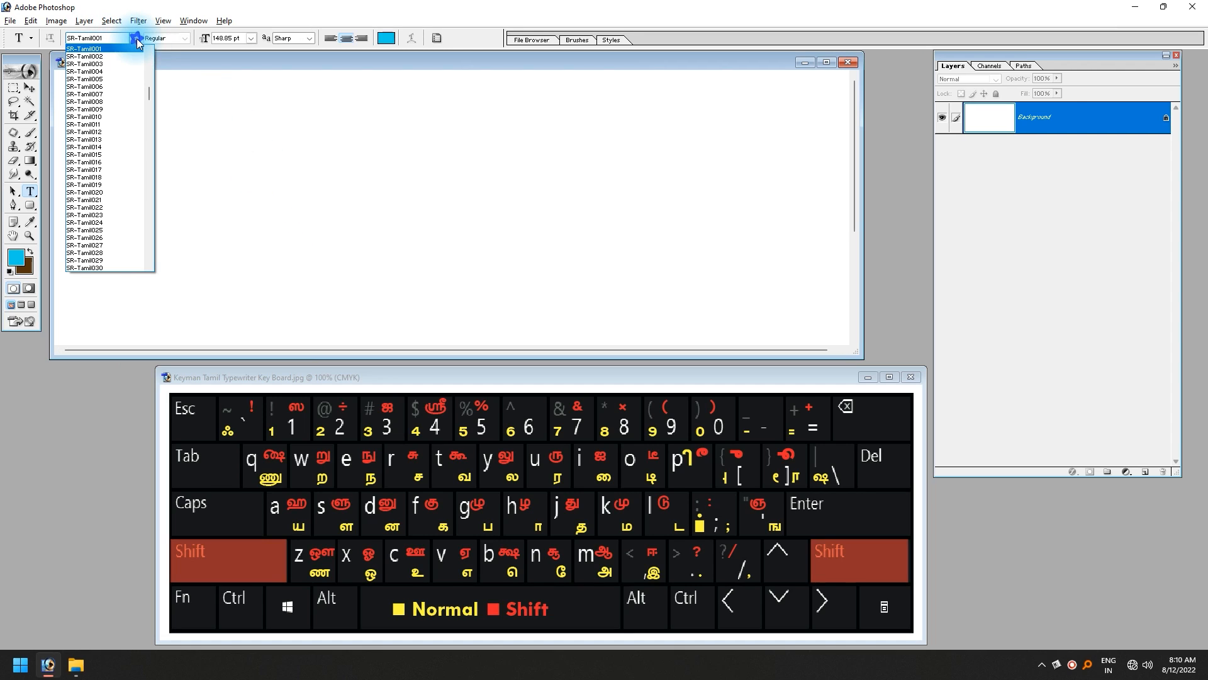
click(115, 48)
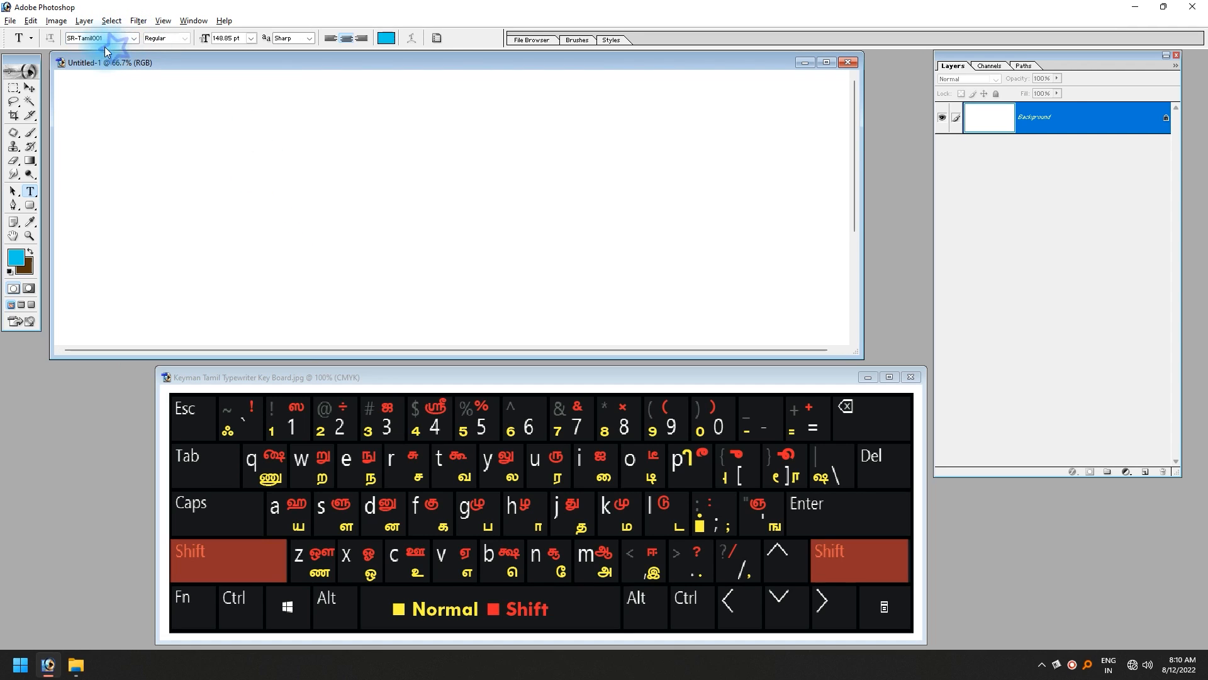
click(281, 206)
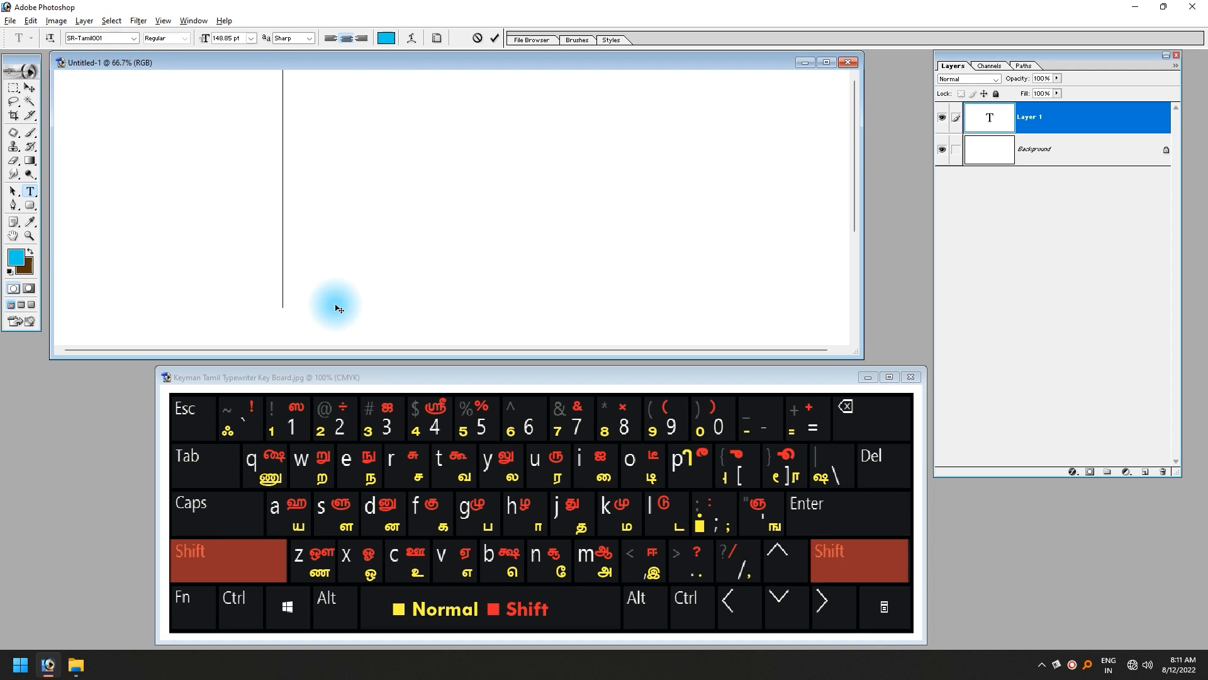
text(க்ஷ)
key(ctrl+Return)
key(ctrl+s)
key(Escape)
key(ctrl+a)
key(ctrl+d)
- Reduce the size of all the text on the new text layer to 20.85 pt
click(391, 211)
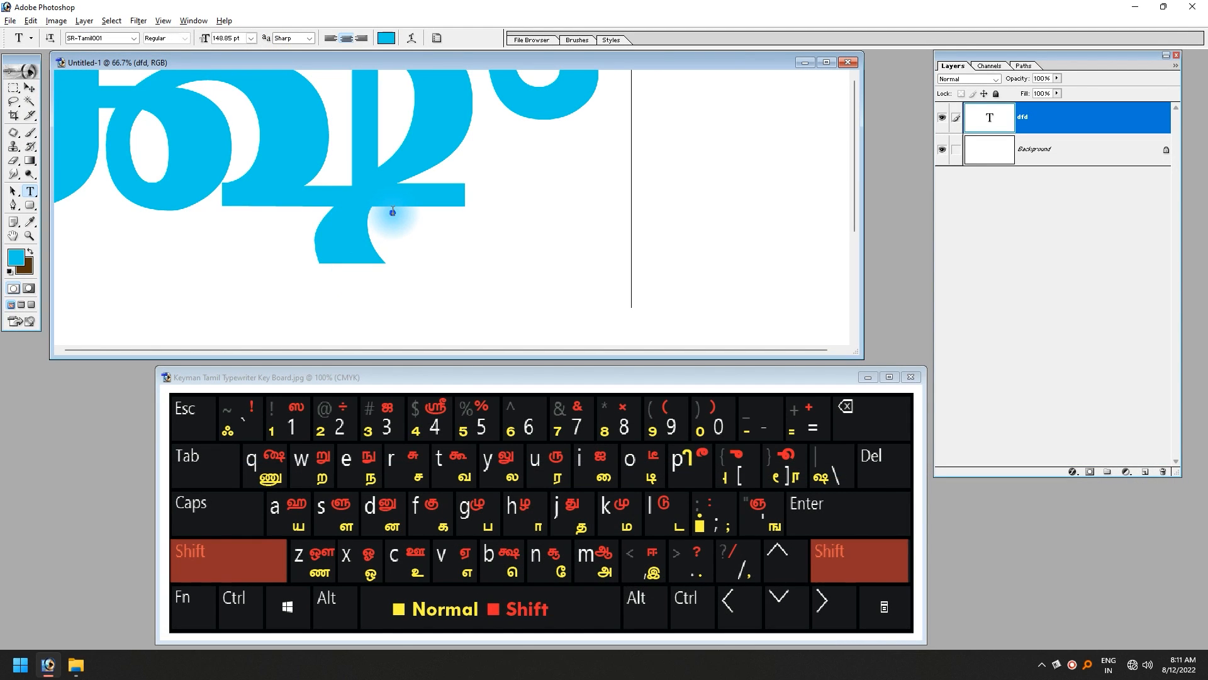
key(ctrl+a)
key(ctrl+shift+comma)
key(ctrl+shift+comma)
key(ctrl+shift+comma)
key(ctrl+shift+comma)
key(ctrl+shift+comma)
key(ctrl+shift+comma)
key(ctrl+shift+comma)
key(ctrl+shift+comma)
key(ctrl+shift+comma)
key(ctrl+shift+comma)
key(ctrl+shift+comma)
key(ctrl+shift+comma)
key(ctrl+shift+comma)
key(ctrl+shift+comma)
key(ctrl+shift+comma)
key(ctrl+shift+comma)
key(ctrl+shift+comma)
key(ctrl+shift+comma)
key(ctrl+shift+comma)
key(ctrl+shift+comma)
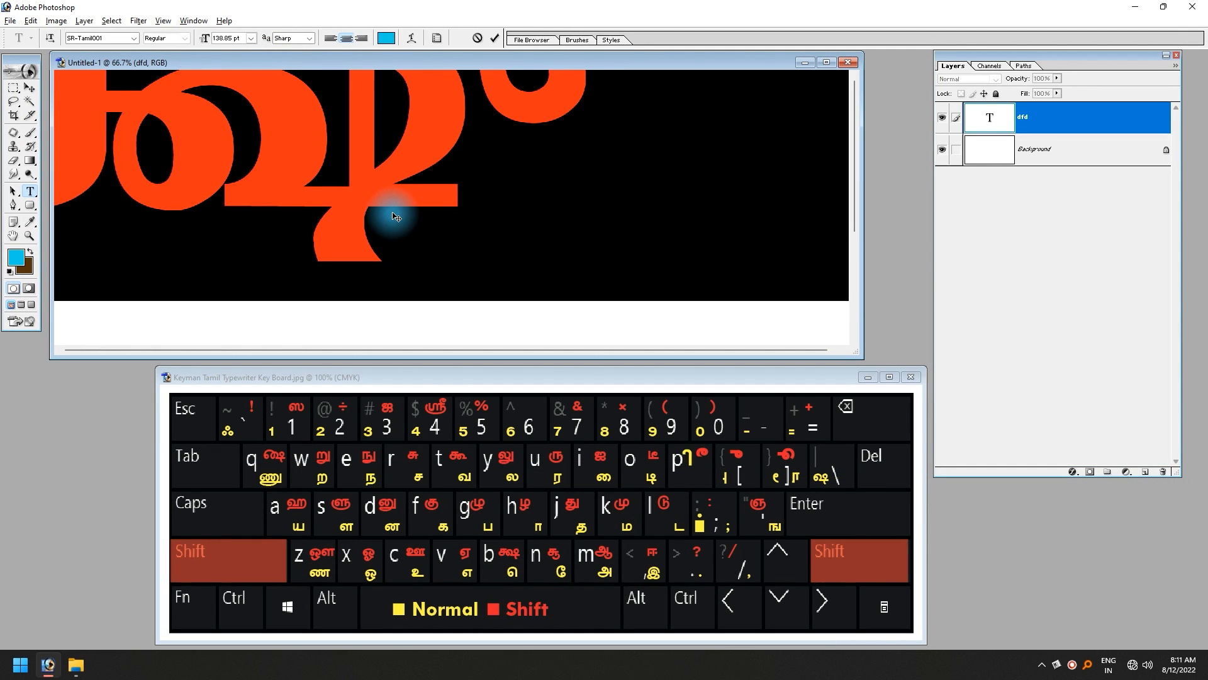
key(ctrl+shift+comma)
key(ctrl+shift+comma)
key(ctrl+shift+comma)
key(ctrl+shift+comma)
key(ctrl+shift+comma)
key(ctrl+shift+comma)
key(ctrl+shift+comma)
key(ctrl+shift+comma)
key(ctrl+shift+comma)
key(ctrl+shift+comma)
key(ctrl+shift+comma)
key(ctrl+shift+comma)
key(ctrl+shift+comma)
key(ctrl+shift+comma)
key(ctrl+shift+comma)
key(ctrl+shift+comma)
key(ctrl+shift+comma)
key(ctrl+shift+comma)
key(ctrl+shift+comma)
key(ctrl+shift+comma)
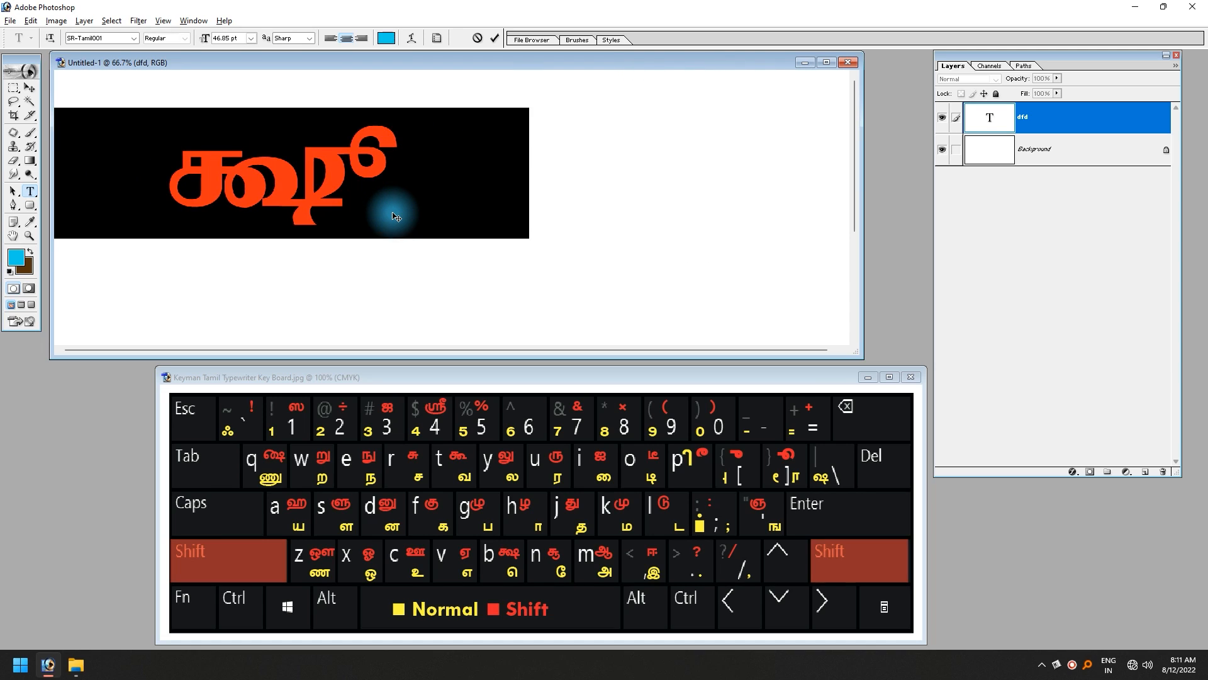
key(ctrl+shift+comma)
key(ctrl+shift+comma)
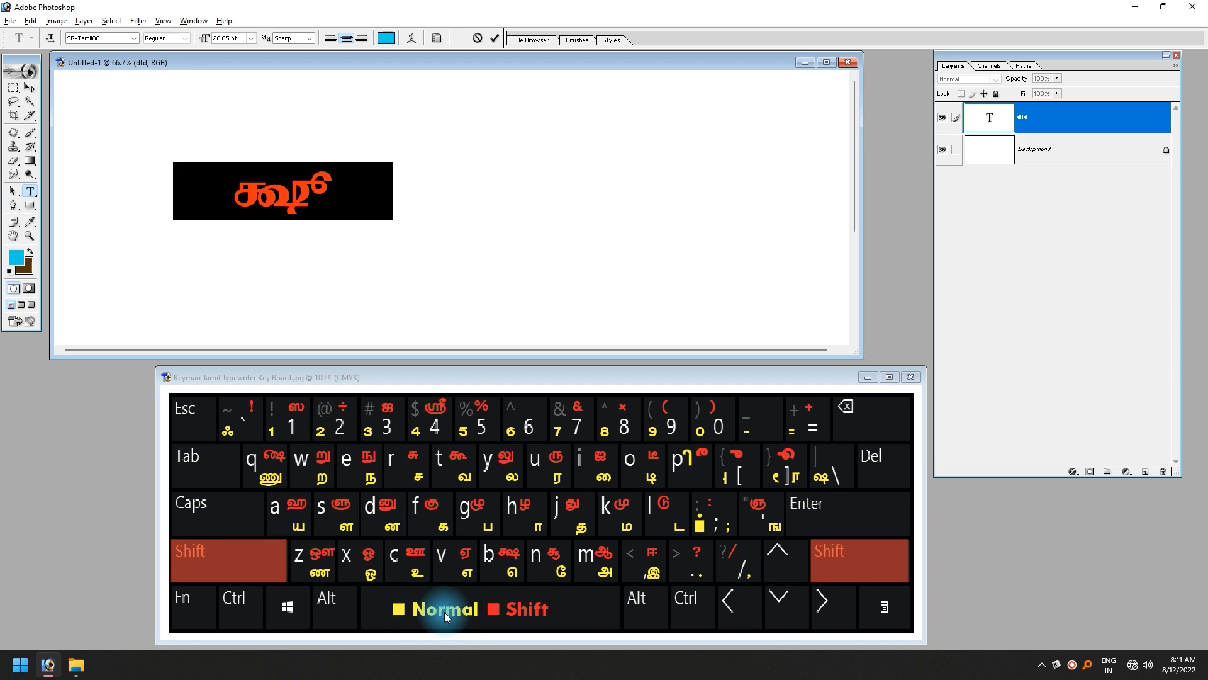
- Select the whole test text and switch Keyman on with the Tamil Typewriter keyboard
key(Right)
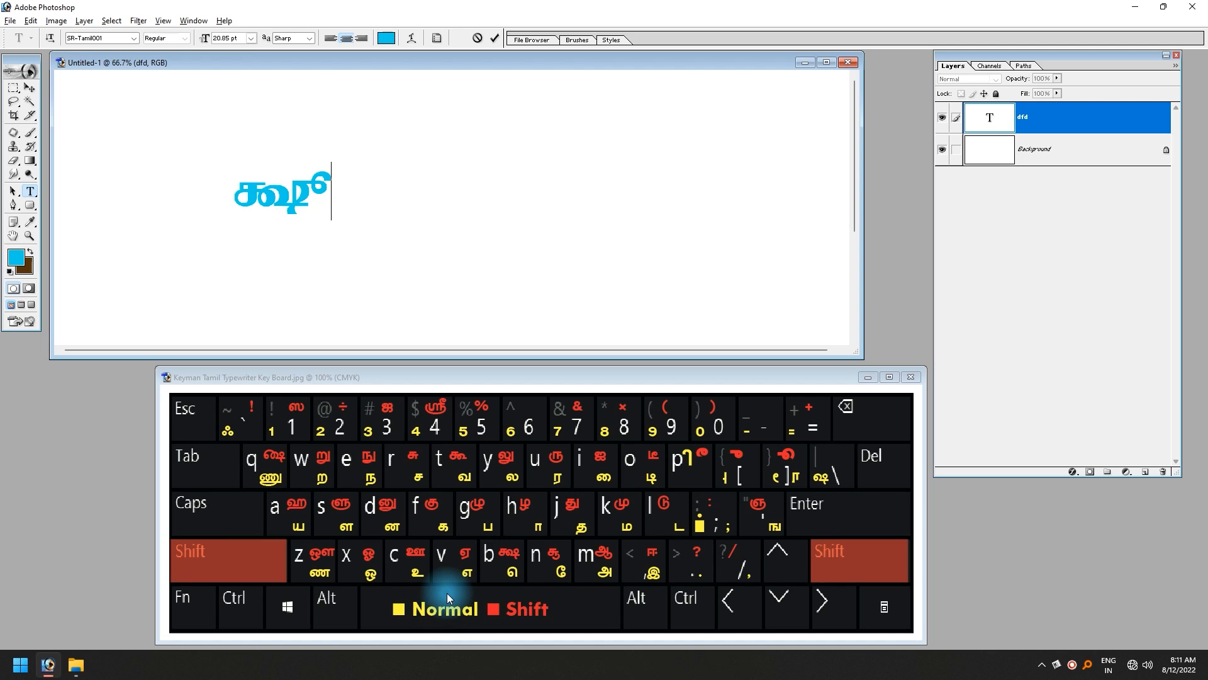
key(ctrl+a)
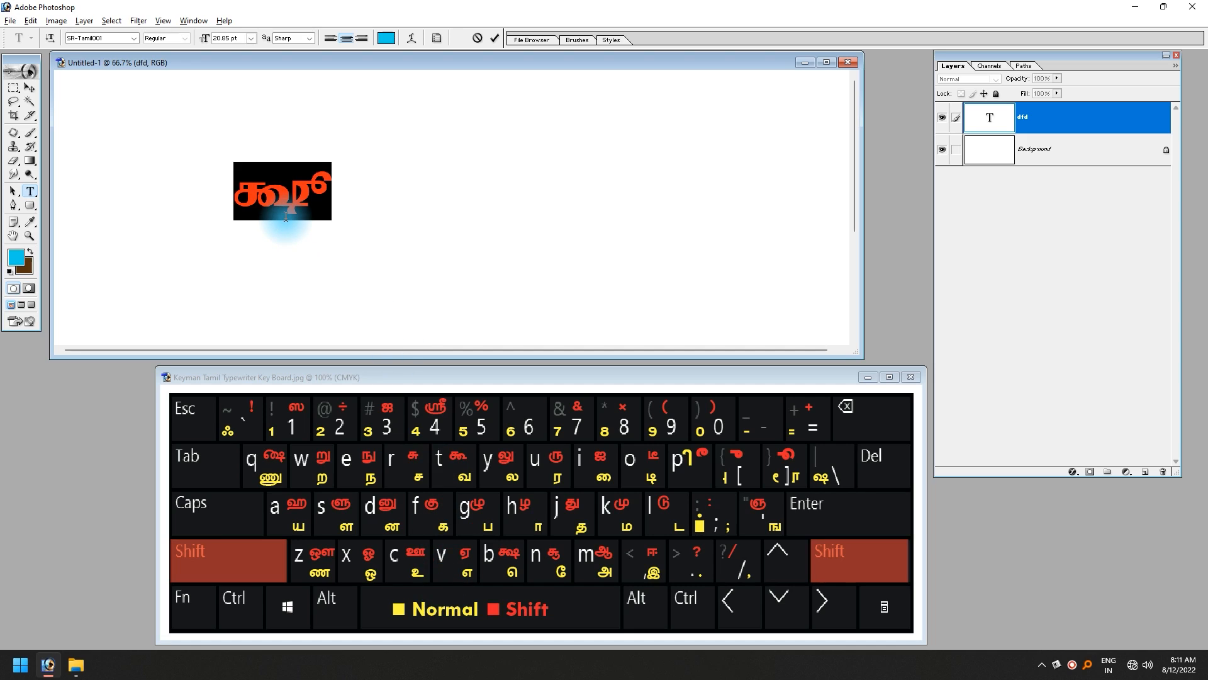
click(1061, 669)
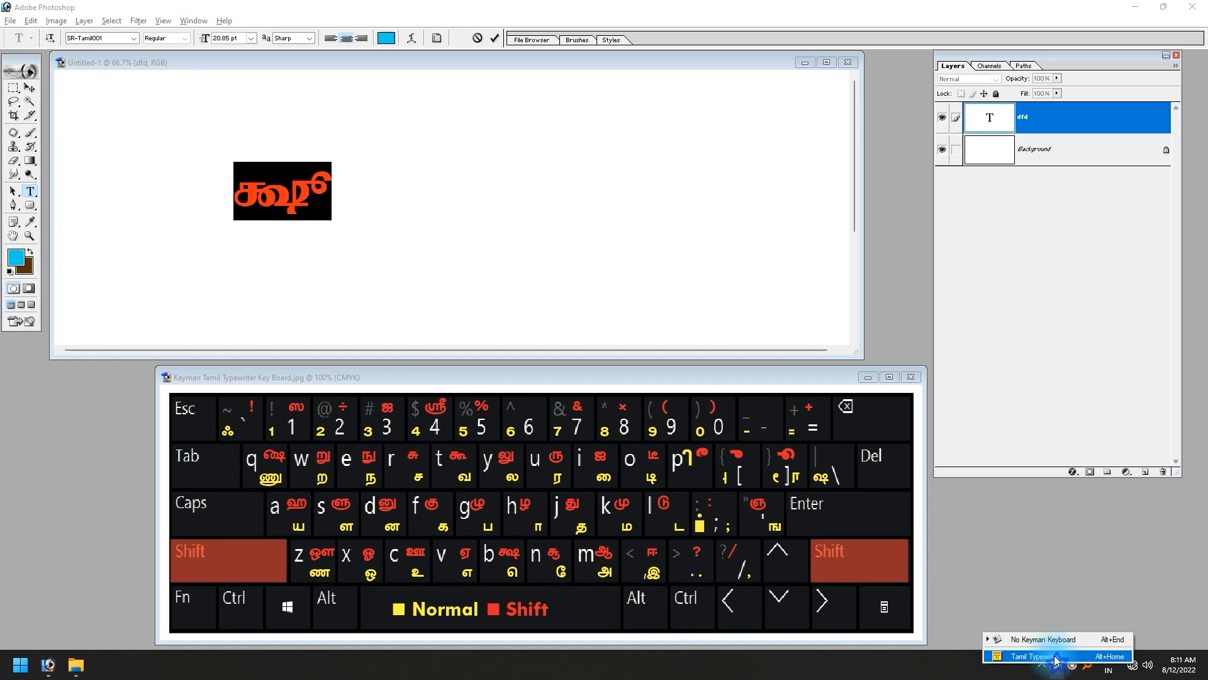
click(1053, 657)
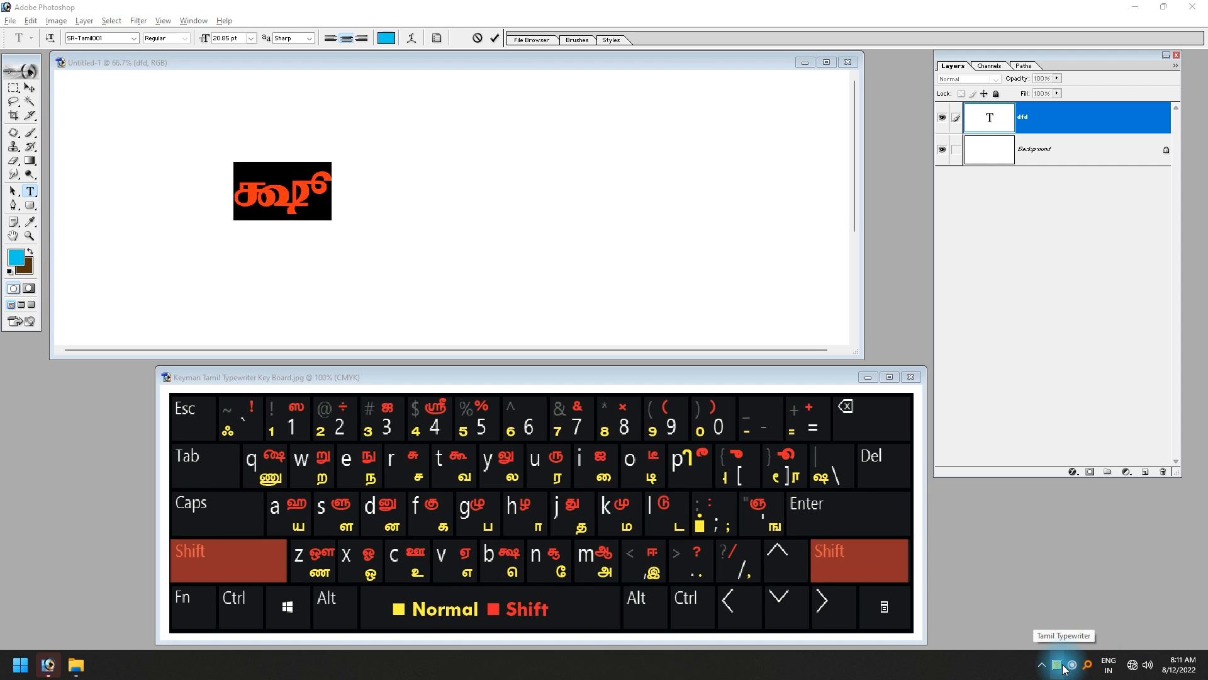
- Replace the test text with the Tamil letters "ககு", following the keyboard layout image
click(347, 234)
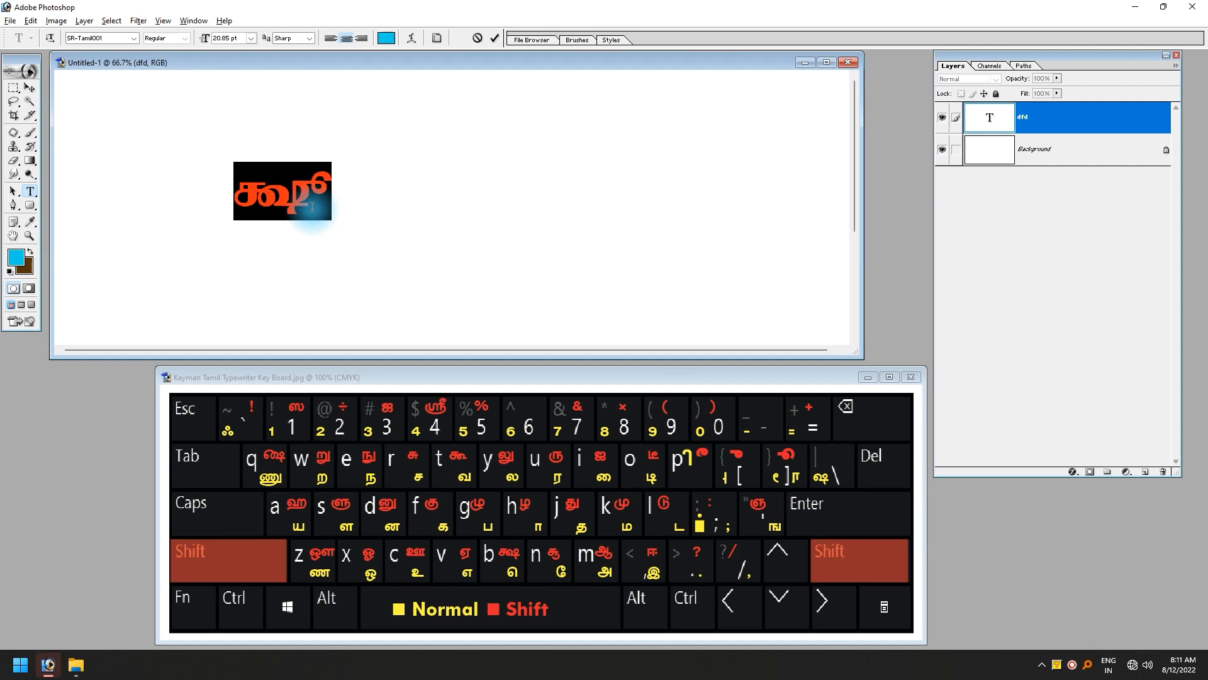
click(312, 207)
double_click(313, 207)
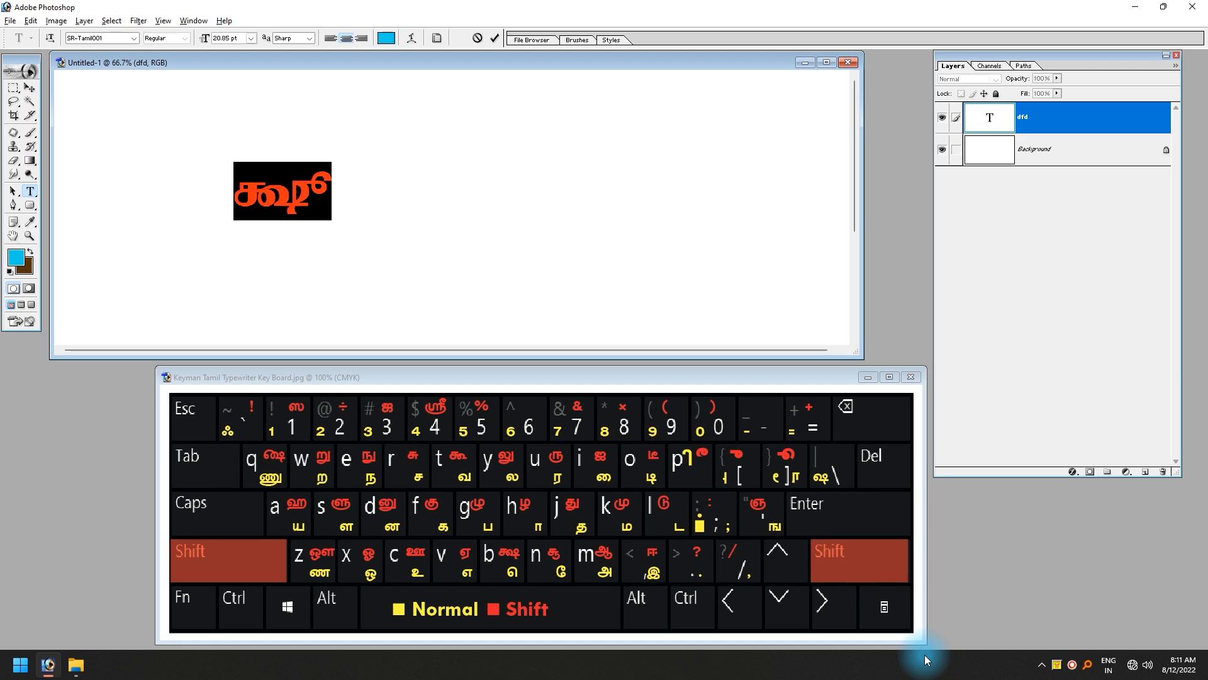
click(307, 188)
double_click(307, 189)
text(க)
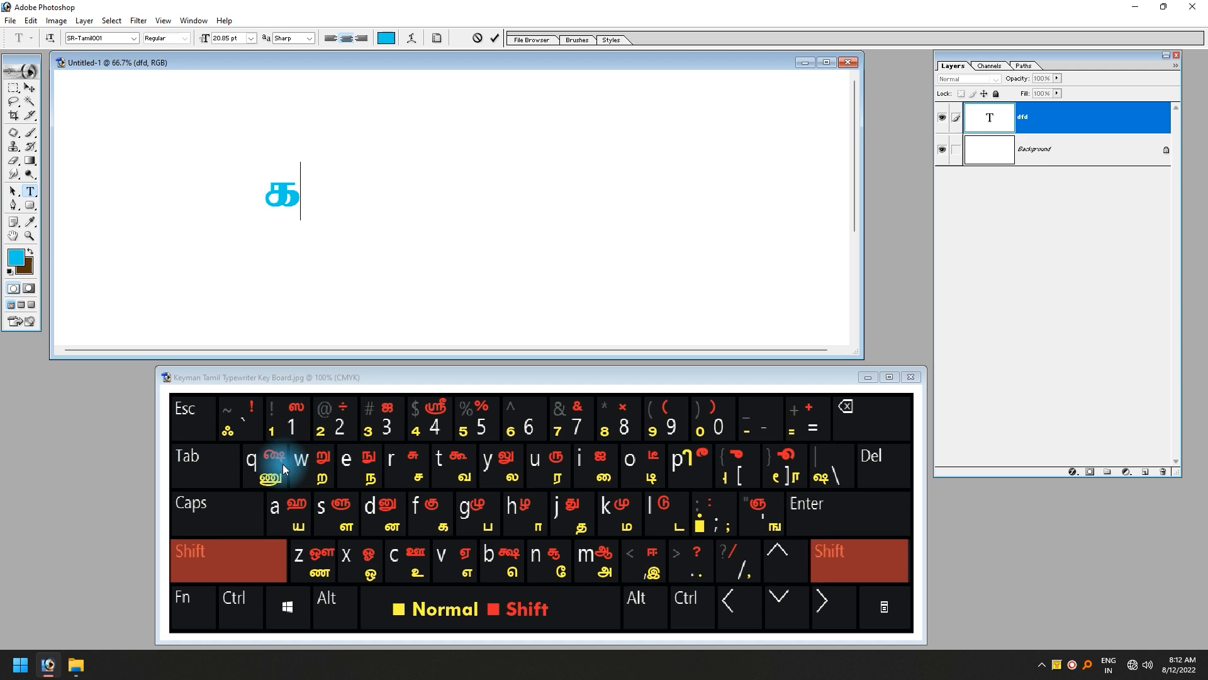
text(து)
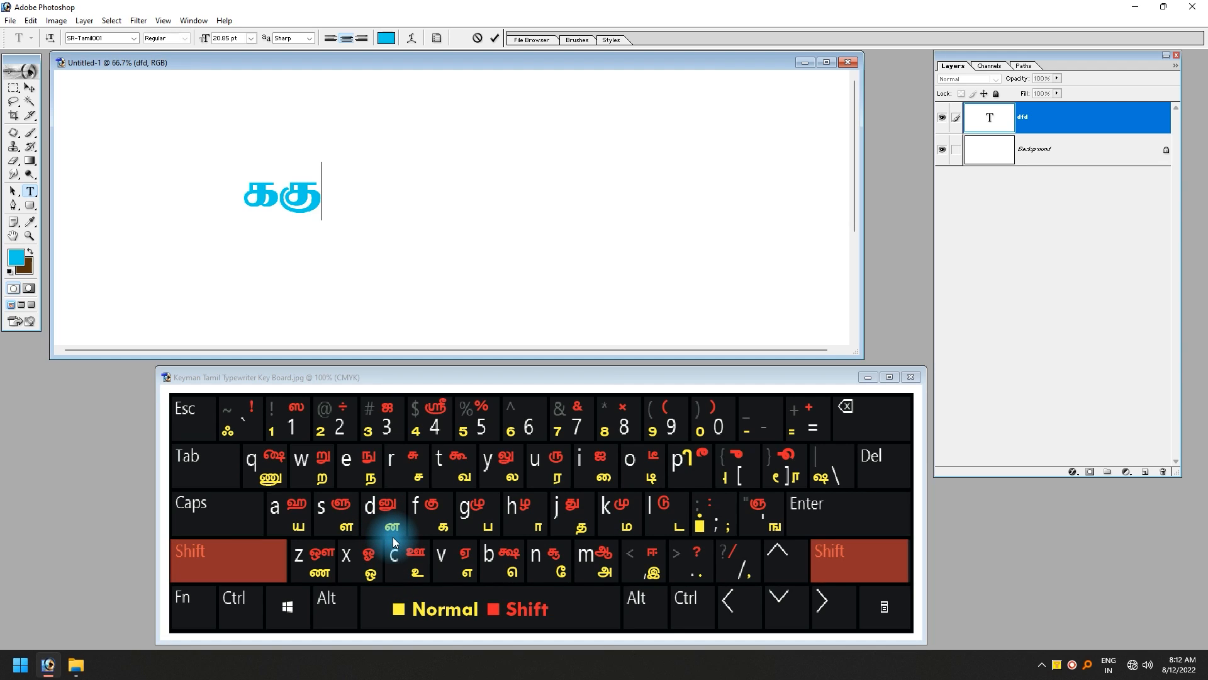
- Replace the letters with "க" followed by the vowel sign "ே" from the n key
drag(324, 190, 244, 200)
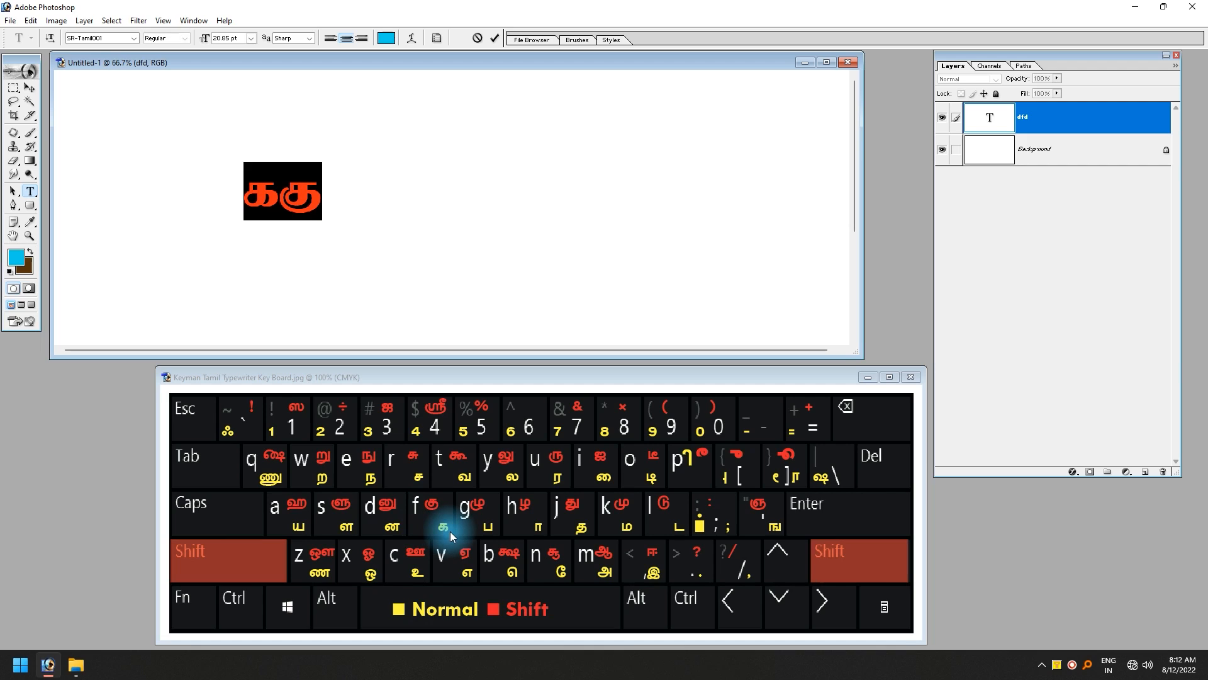
text(க)
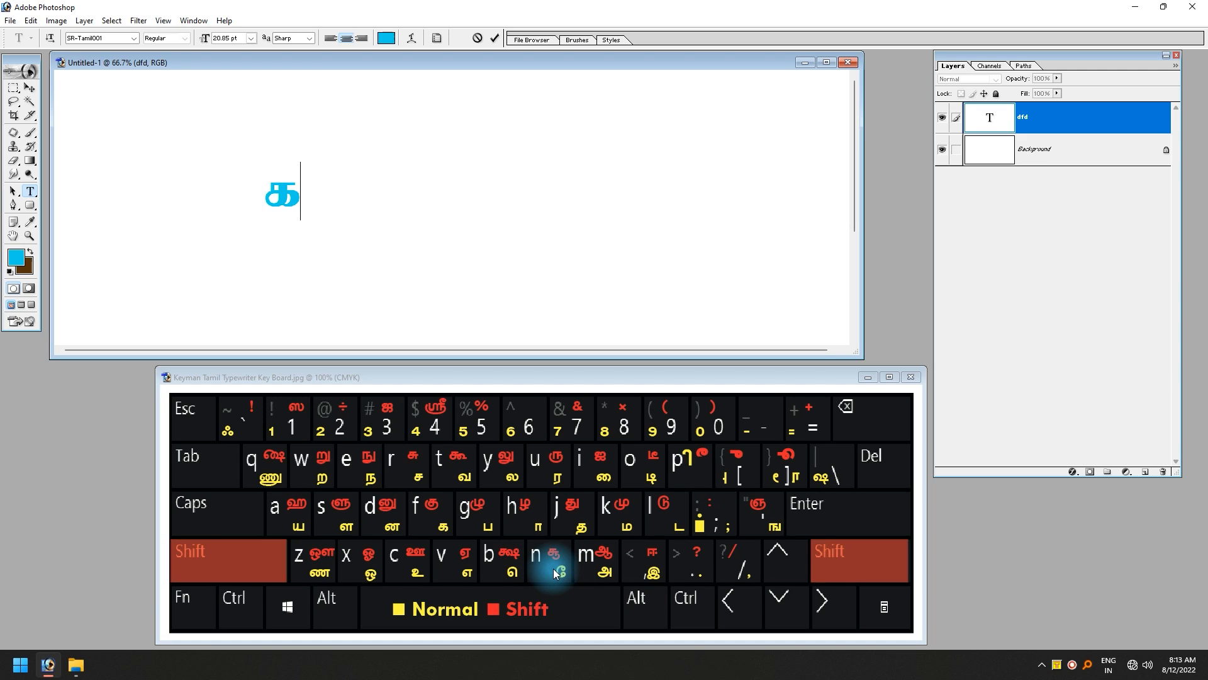
text(n)
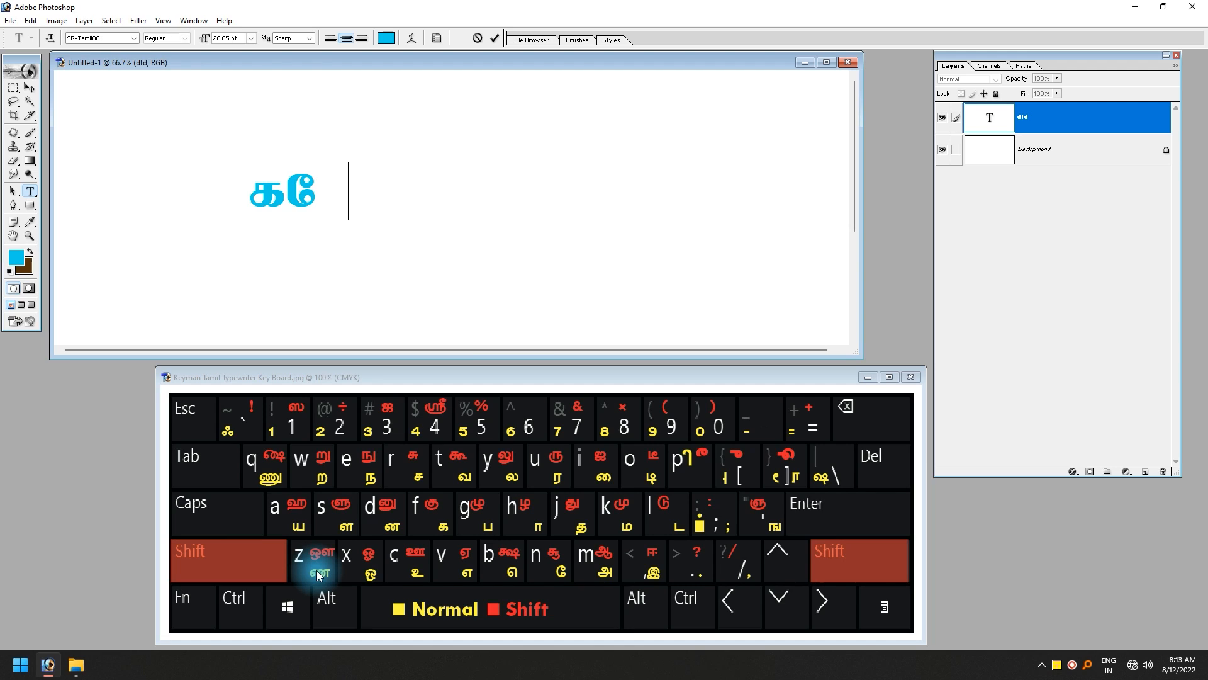
- Complete the Tamil word by adding the letter "ண" and then "ஷ்", following the keyboard layout chart
text(z)
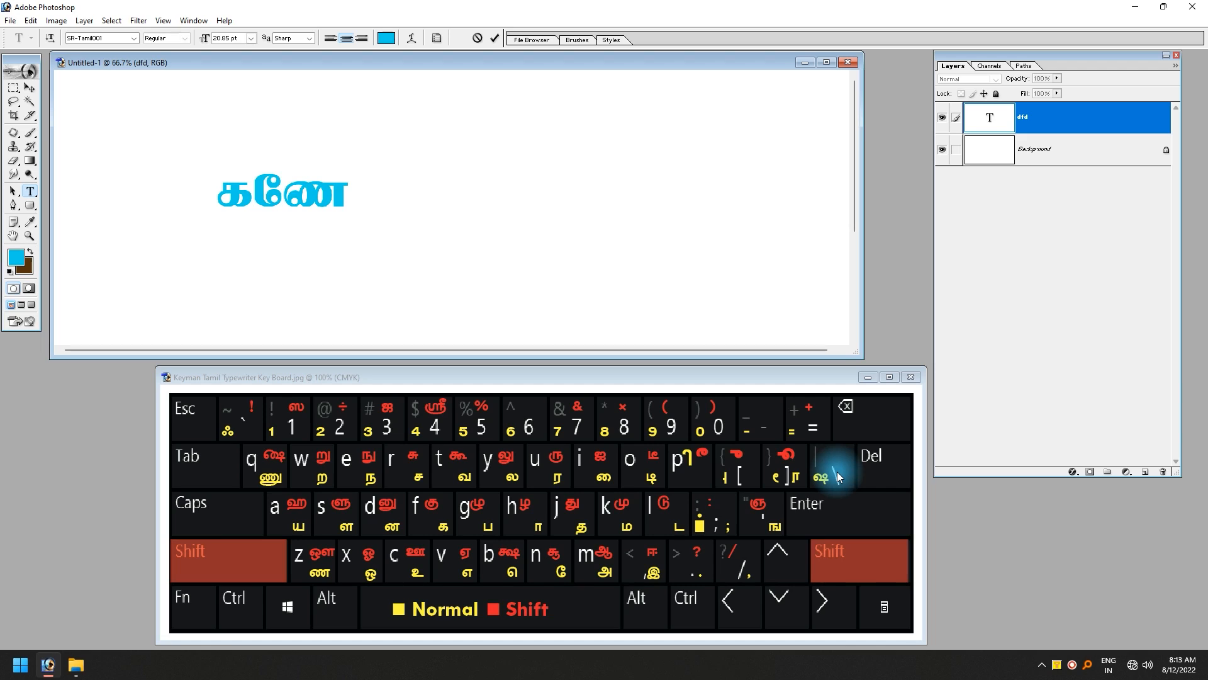
text(ஷ)
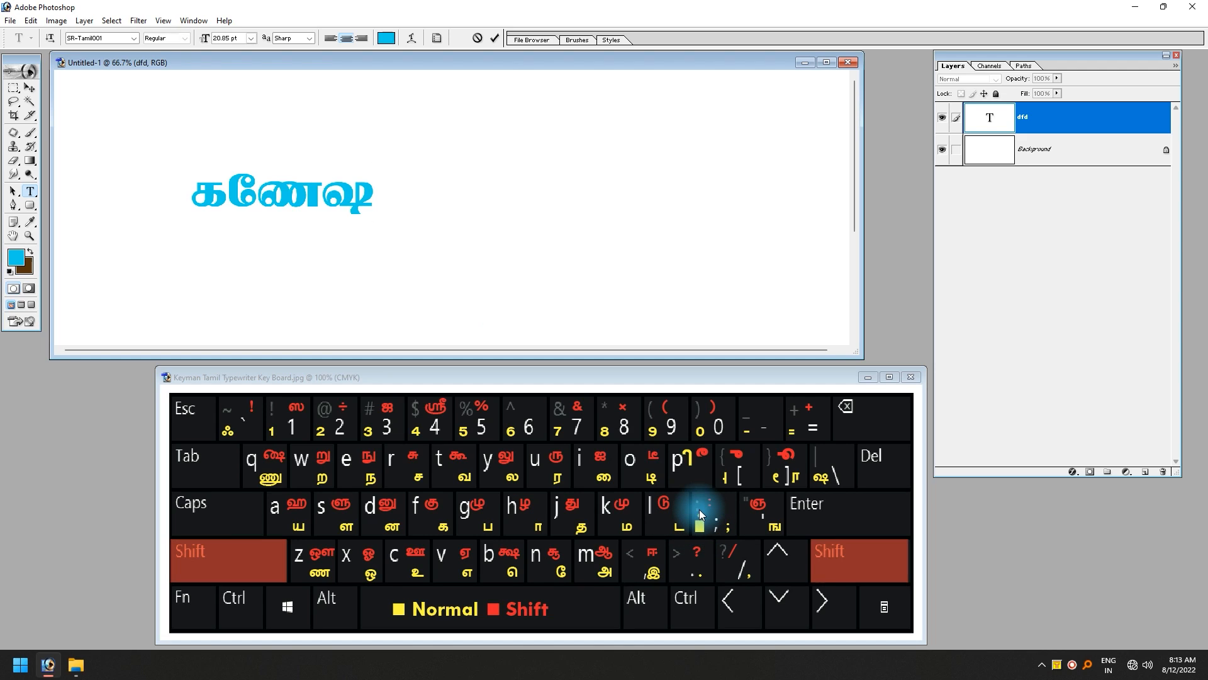
text(்)
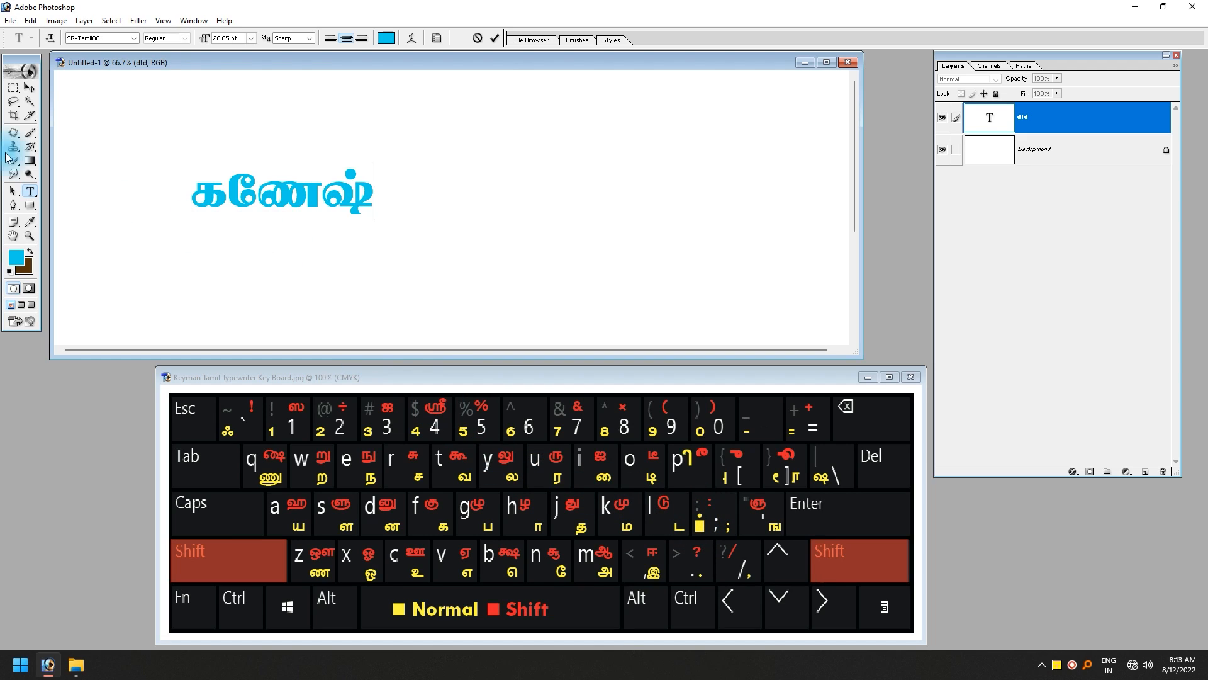
click(30, 88)
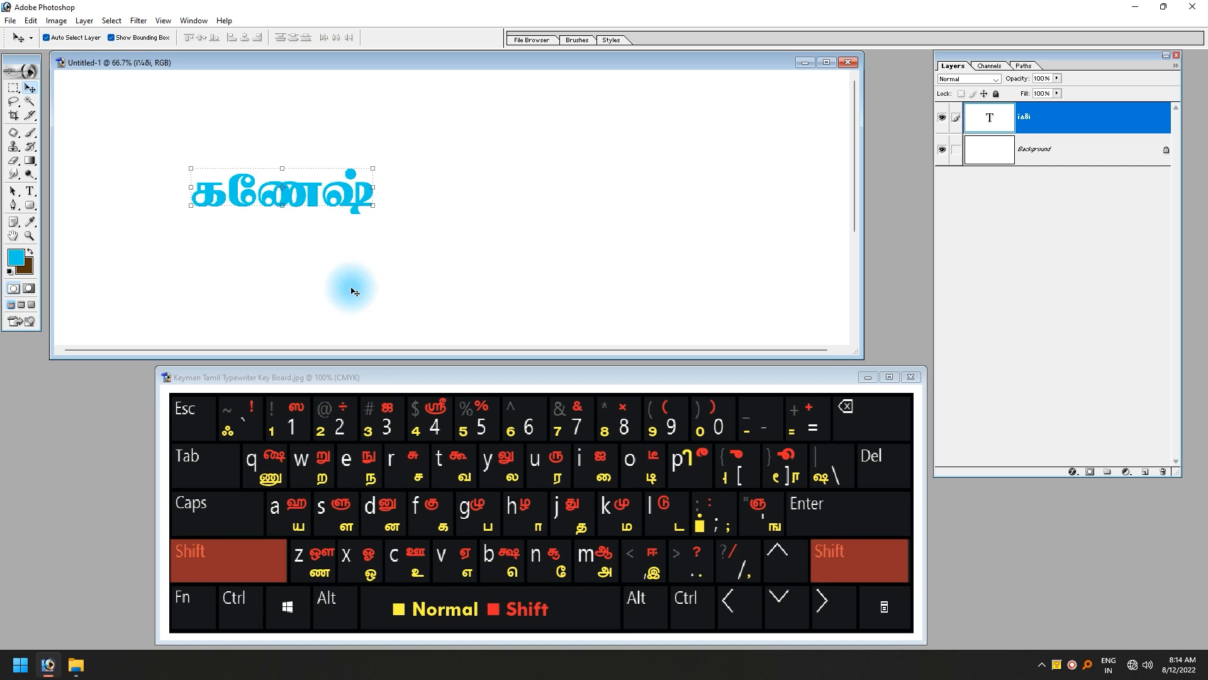
- Move the Tamil word toward the canvas's upper left corner and place a duplicate of it below
drag(310, 197, 260, 144)
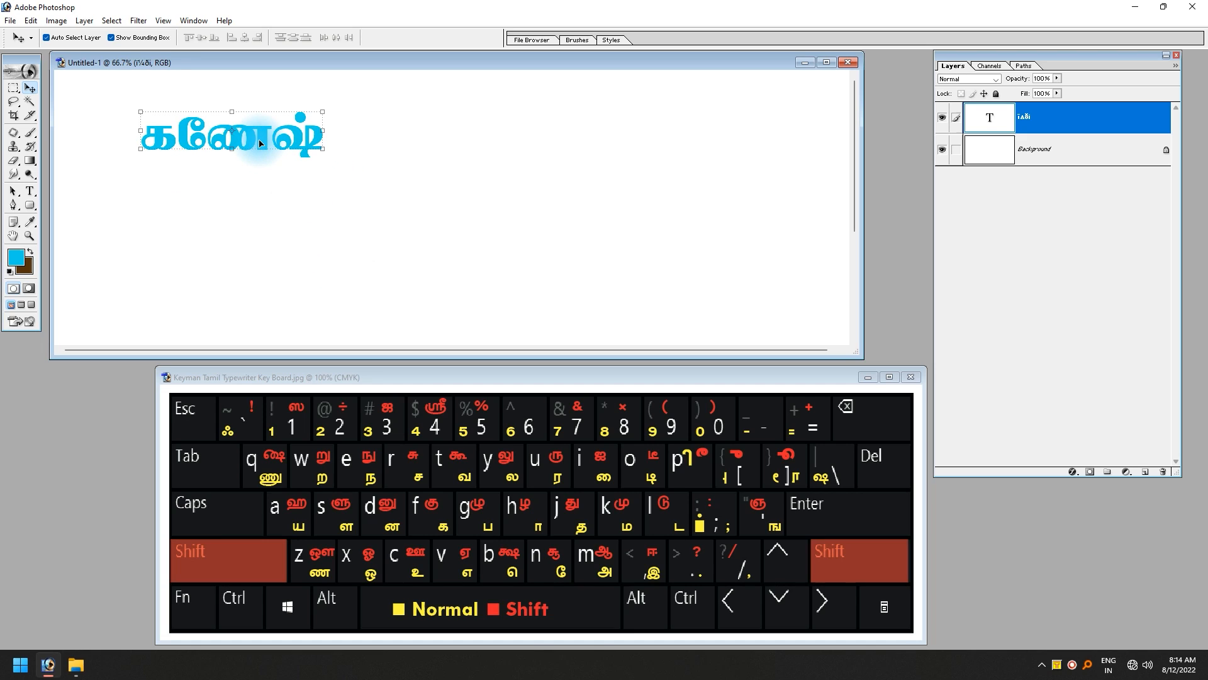
drag(261, 144, 507, 269)
click(35, 196)
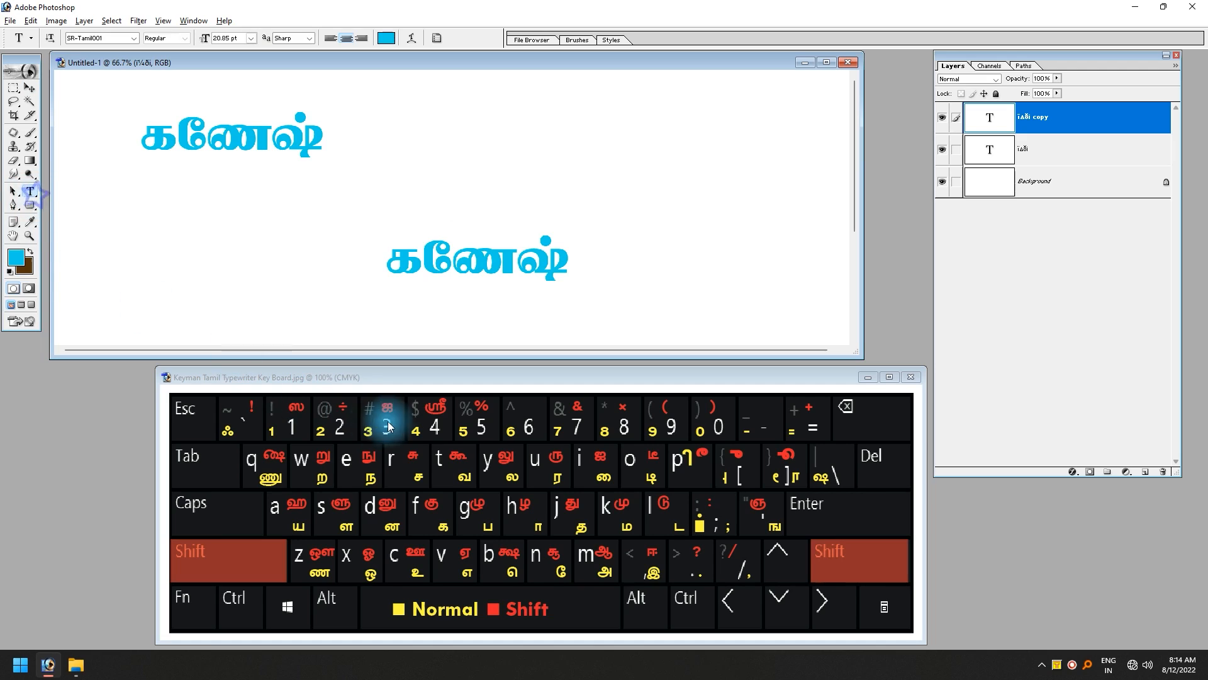
click(472, 264)
key(ctrl+a)
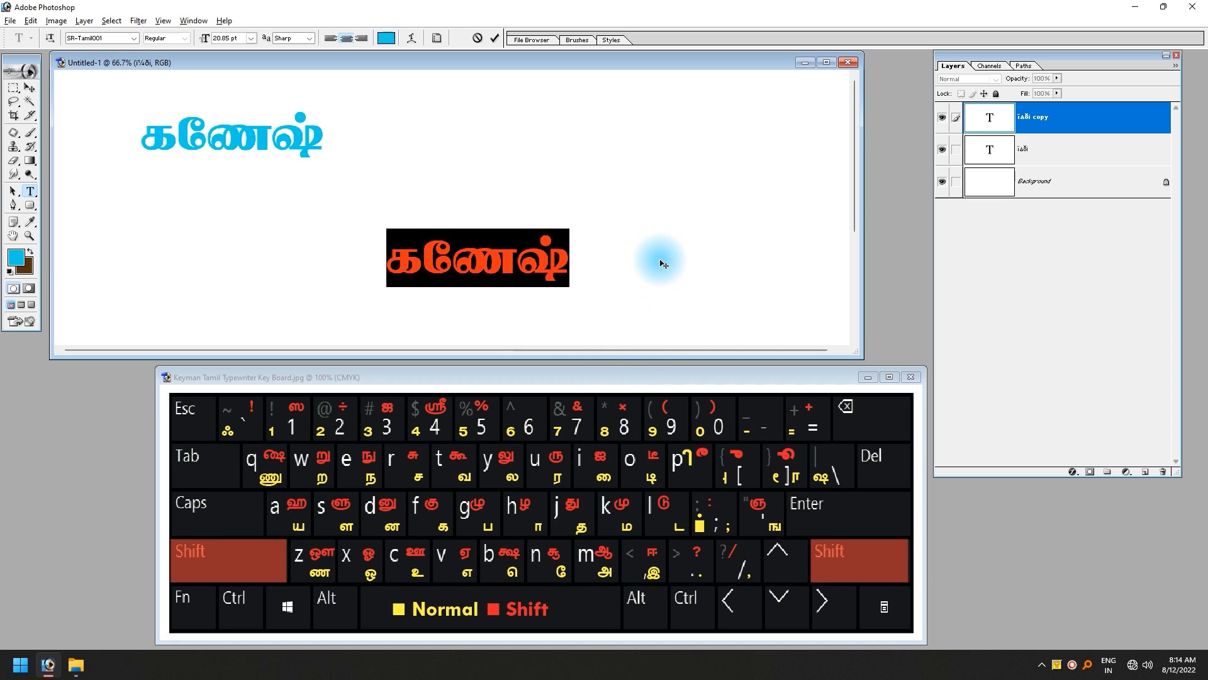
click(30, 88)
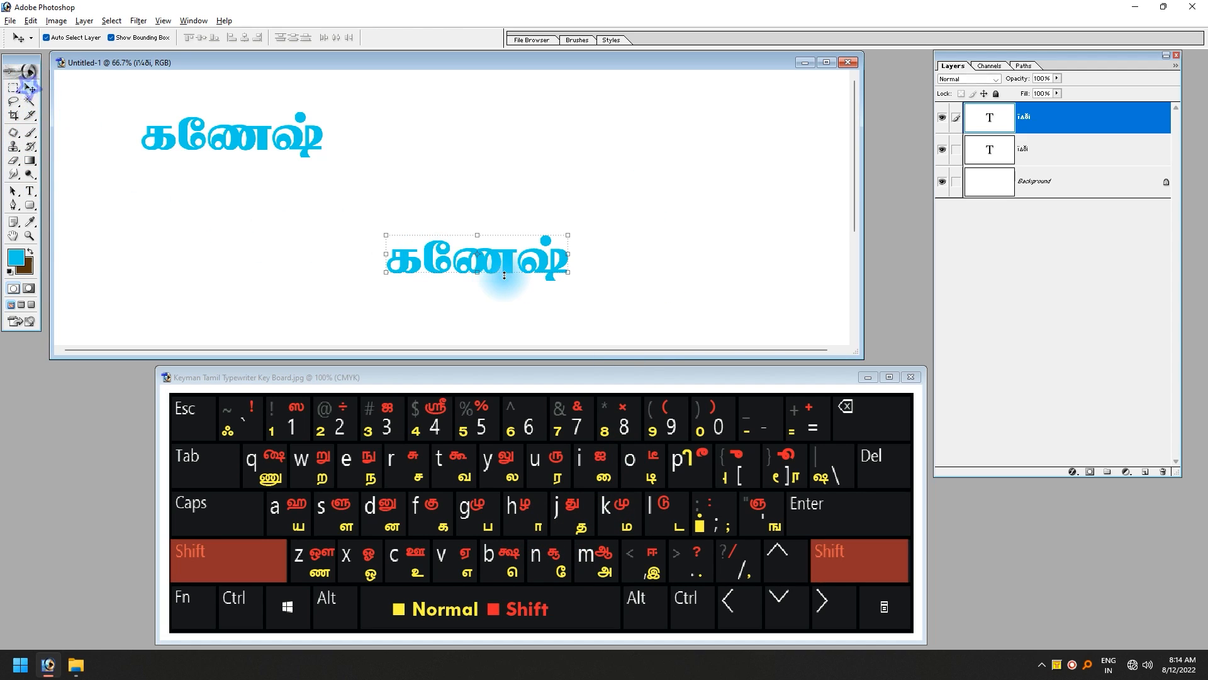
drag(368, 262, 176, 264)
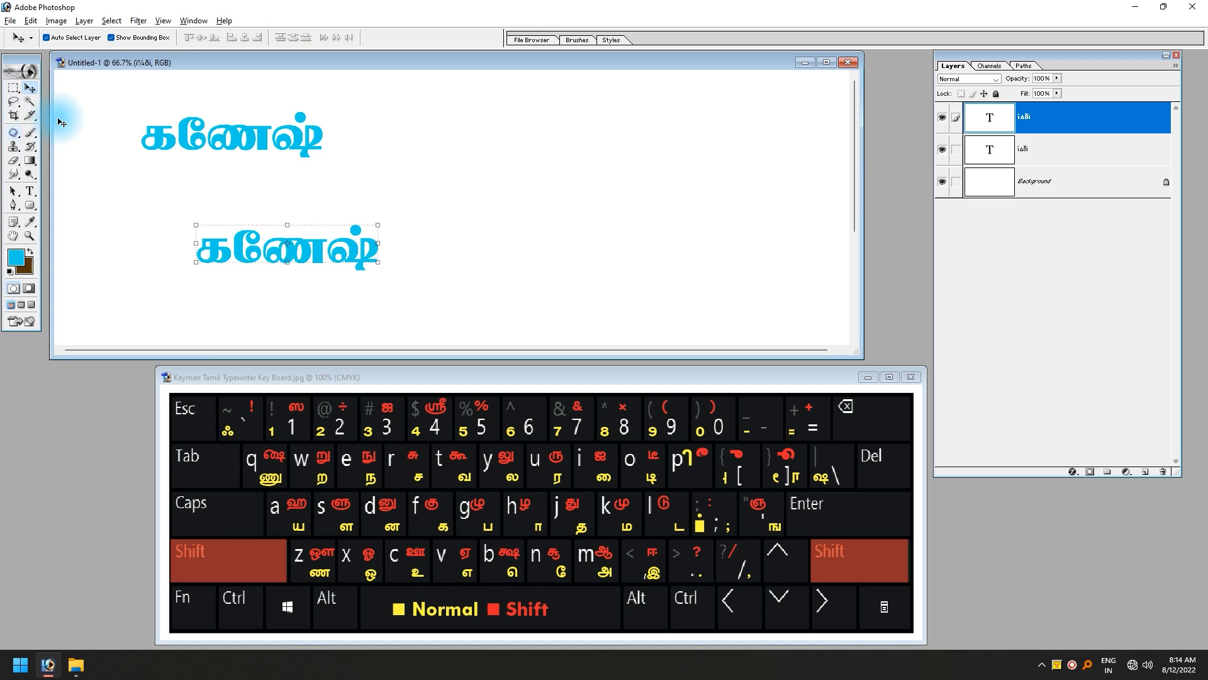
- Add a new layer above the text layers and set the Brush to size 40 at 100% opacity
click(36, 130)
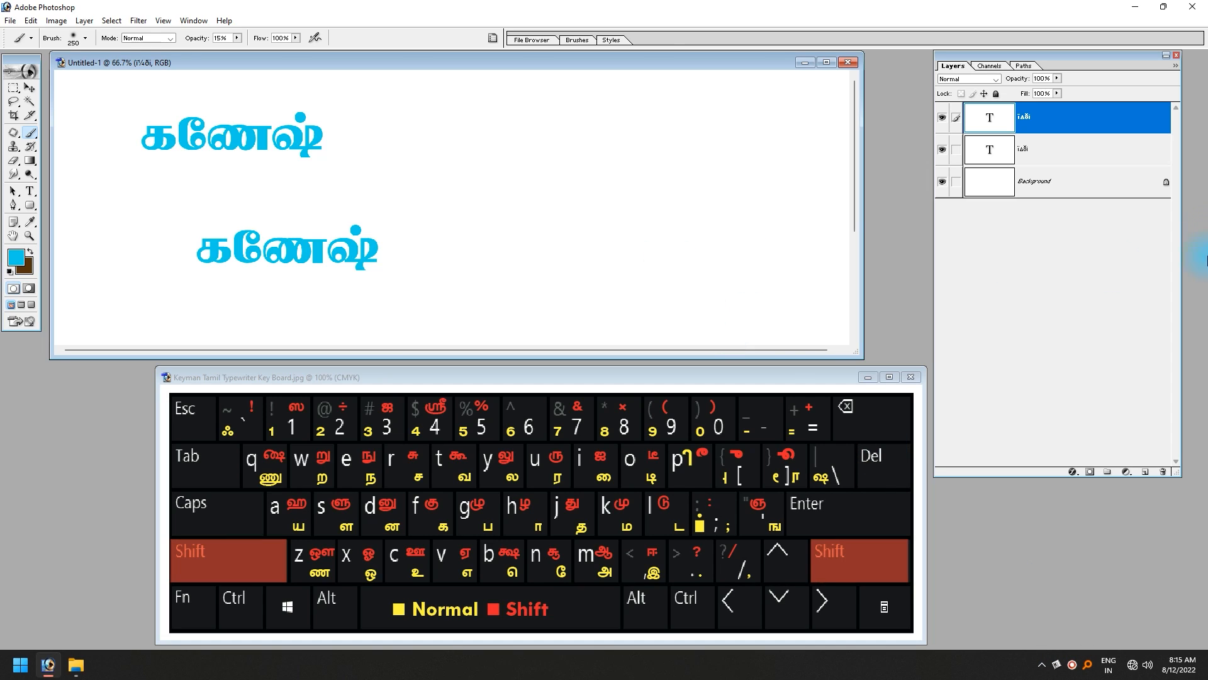
click(1149, 472)
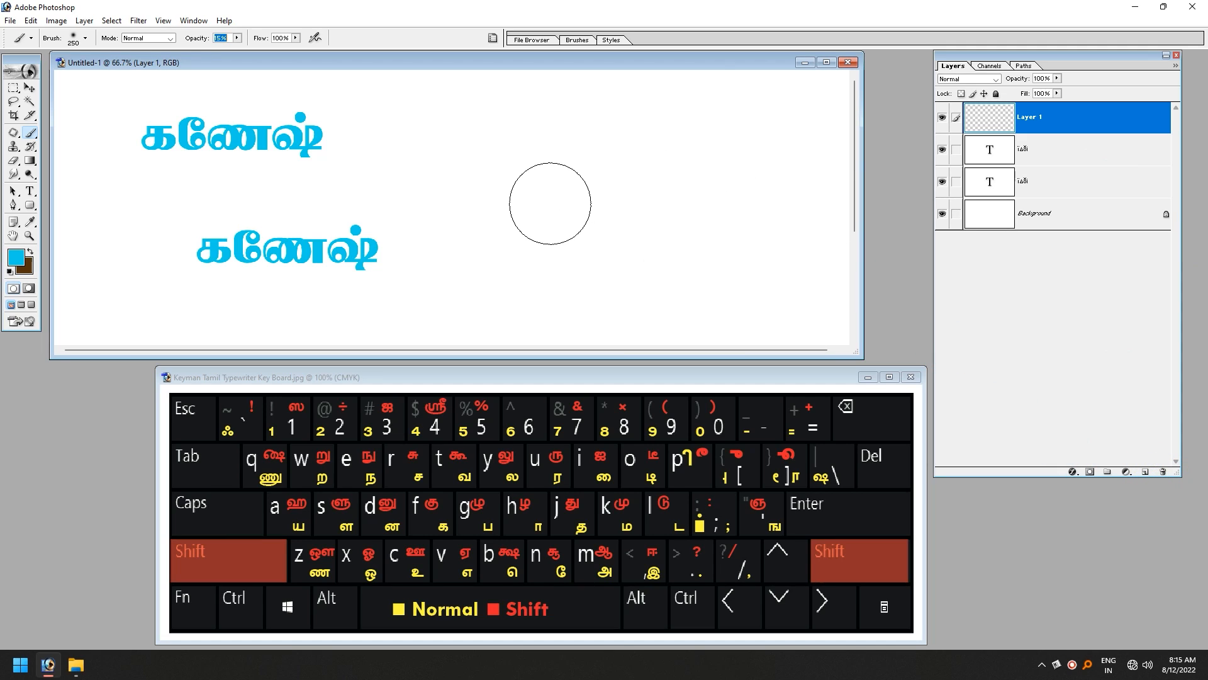
key(bracketleft)
key(bracketleft)
key(bracketleft)
key(bracketleft)
key(bracketleft)
key(bracketleft)
key(bracketleft)
key(bracketleft)
key(bracketleft)
key(bracketleft)
key(bracketleft)
- Paint a large freehand "கோ" beside the words on the new layer, and hide that layer
mouse_move(466, 165)
mouse_down()
mouse_move(481, 176)
mouse_move(506, 116)
mouse_move(413, 281)
mouse_move(448, 255)
mouse_move(435, 292)
mouse_up()
mouse_move(553, 205)
mouse_down()
mouse_move(594, 316)
mouse_move(551, 203)
mouse_move(617, 180)
mouse_move(641, 311)
mouse_move(589, 293)
mouse_move(676, 249)
mouse_move(658, 280)
mouse_up()
mouse_move(682, 185)
mouse_down()
mouse_move(749, 290)
mouse_move(755, 143)
mouse_move(832, 284)
mouse_up()
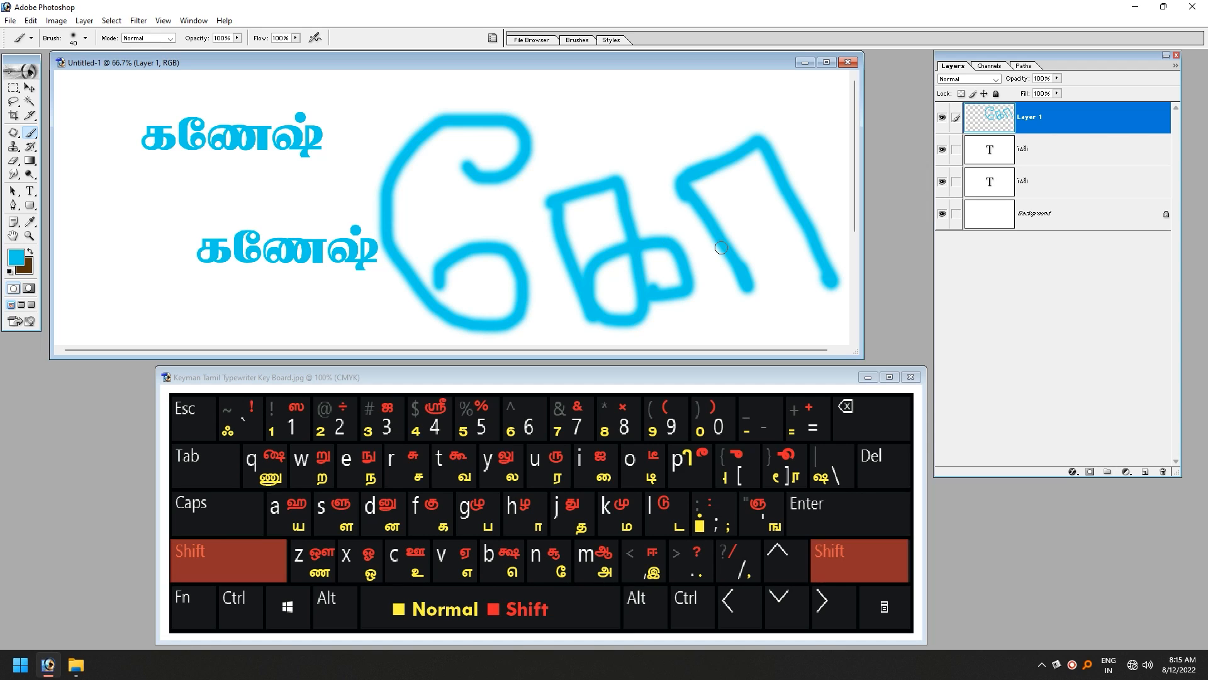
key(v)
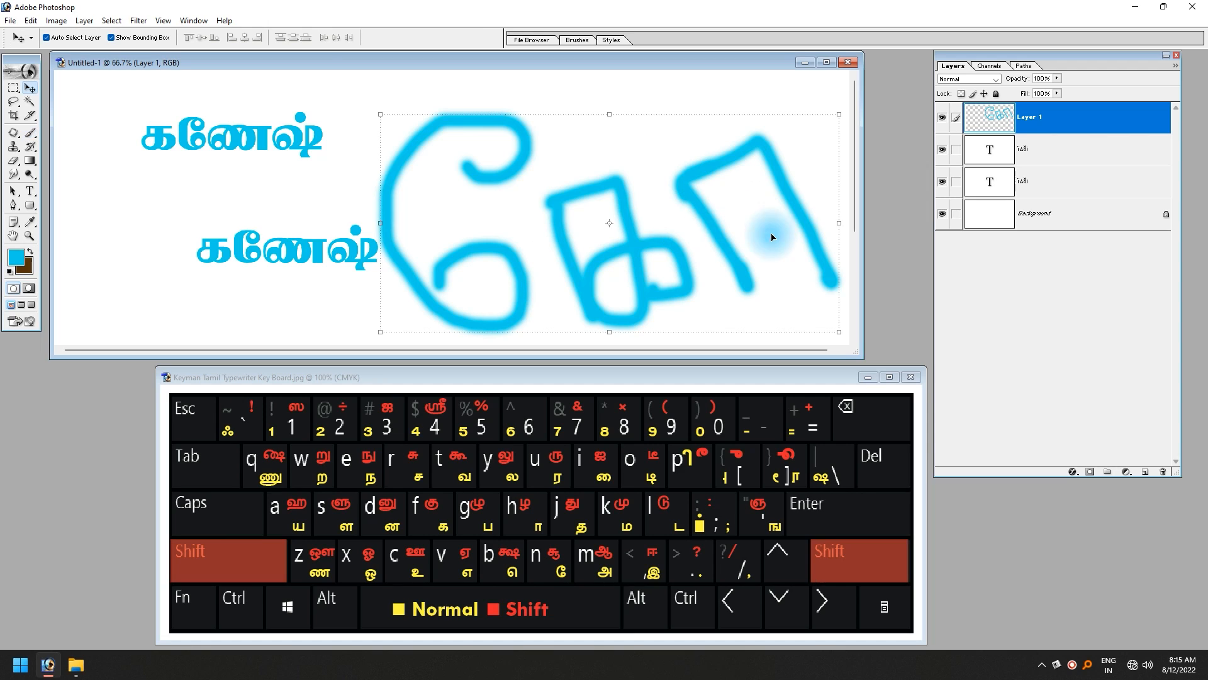
click(943, 117)
- Replace the whole text of the lower word copy with "கோ", entering the vowel sign, "க" and "ா" in order
click(28, 191)
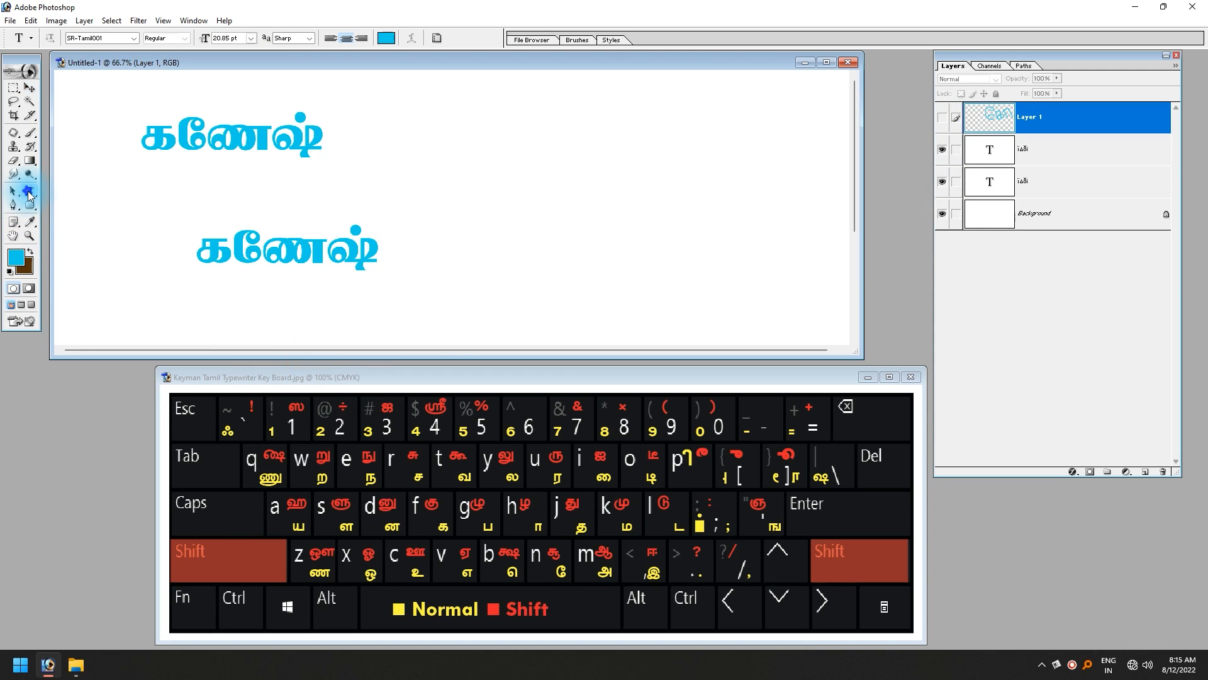
click(310, 254)
key(ctrl+a)
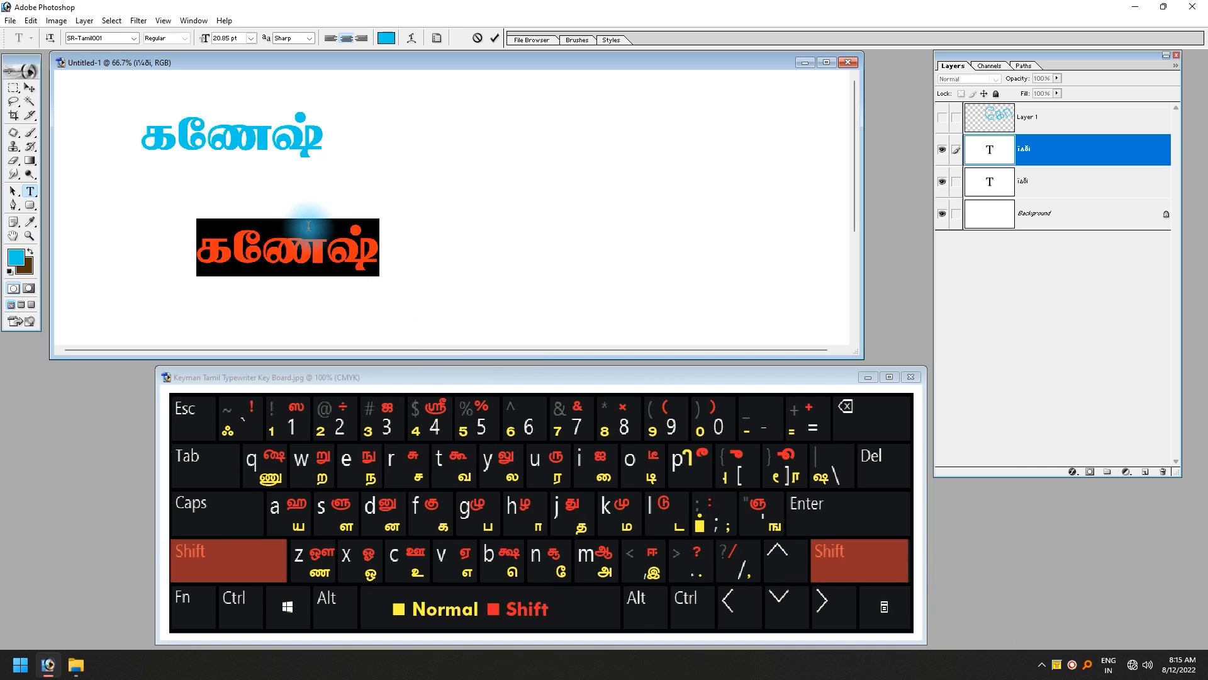
text(n)
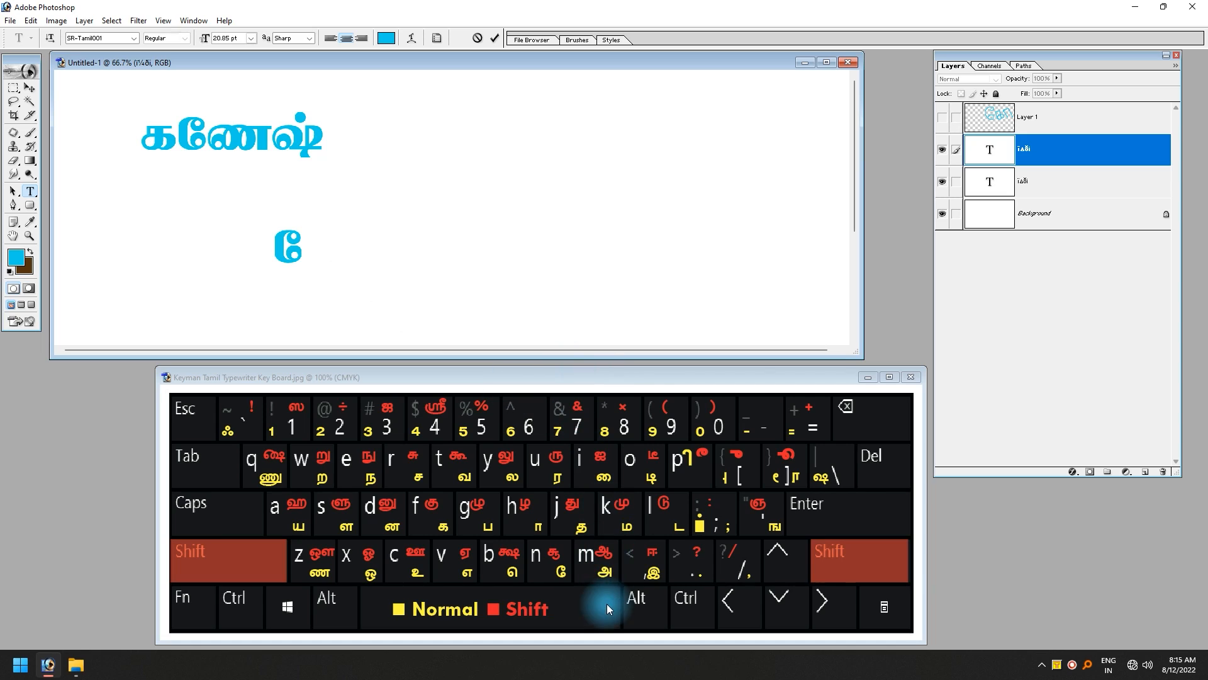
text(f)
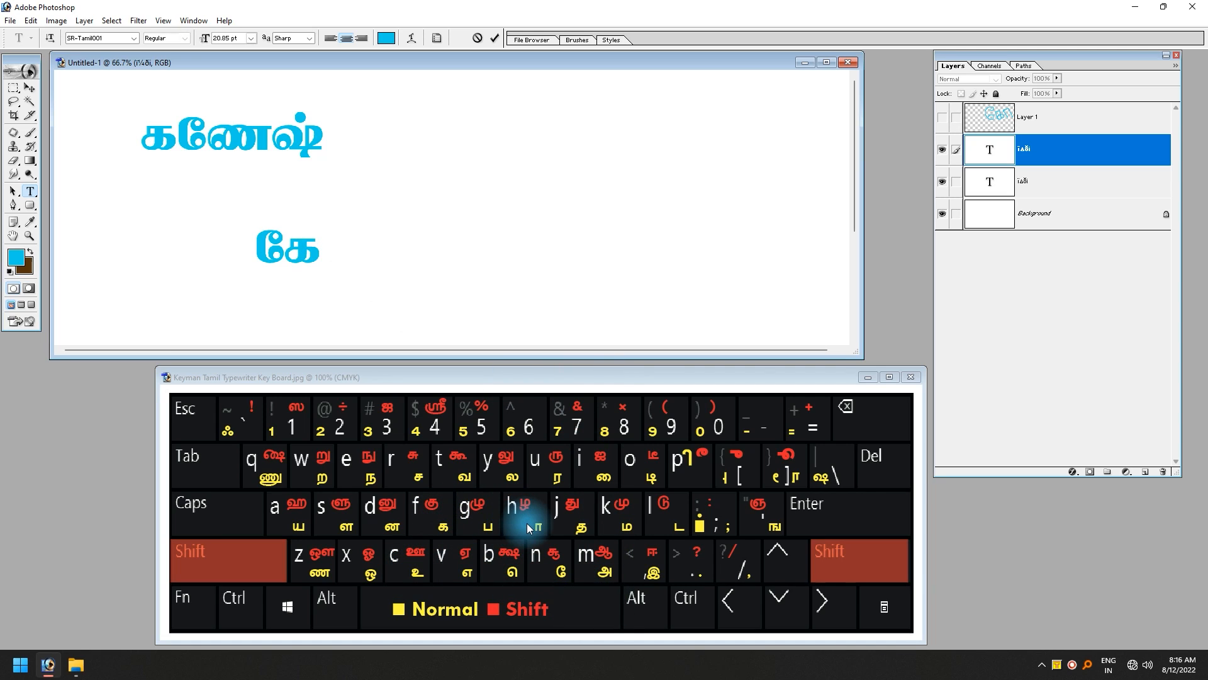
text(h)
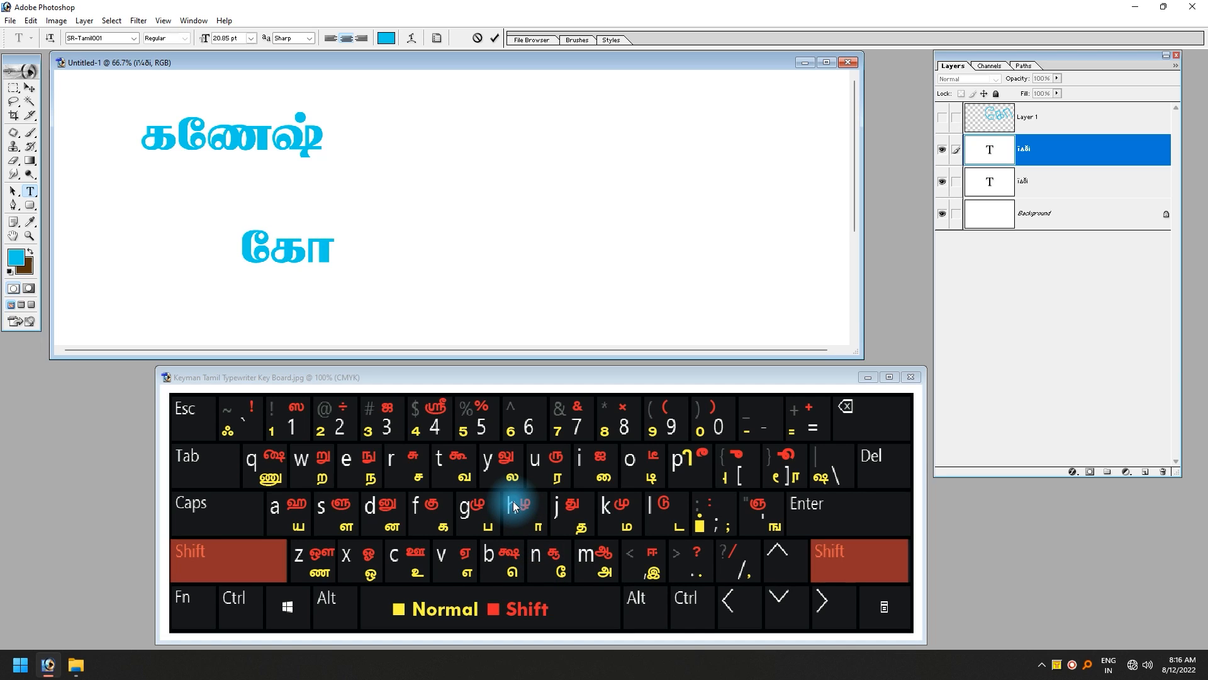
click(28, 87)
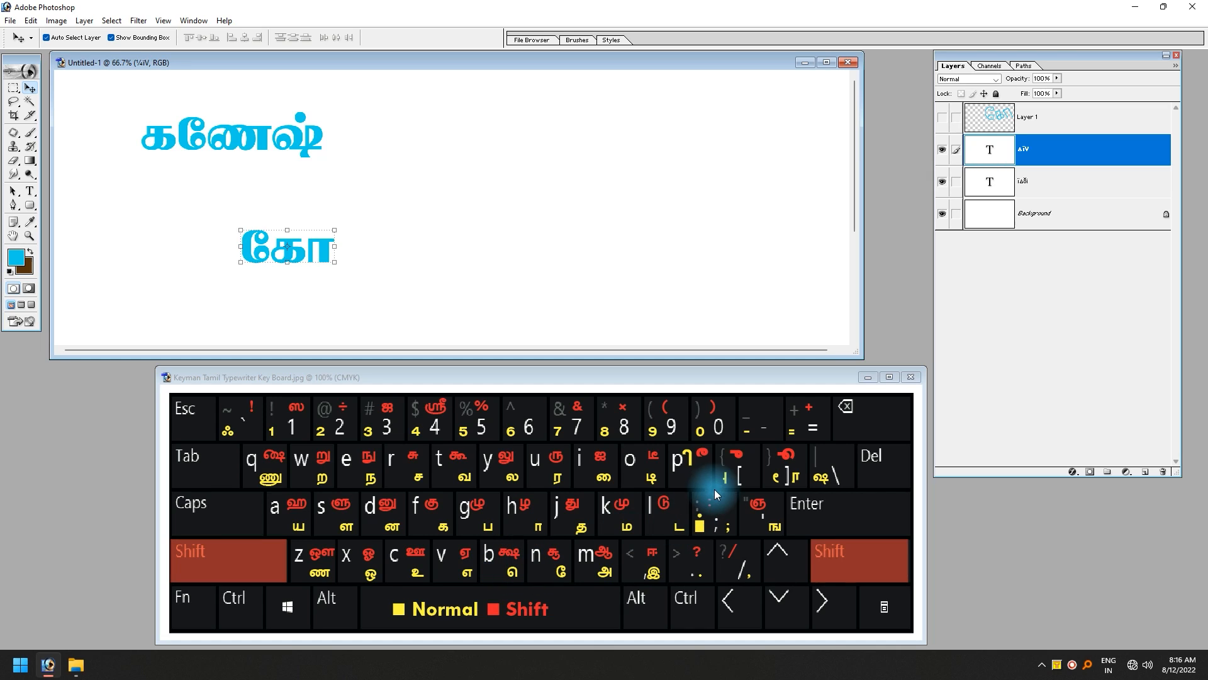
- Add a new text layer beside "கோ" containing the Tamil letters "திதீ"
click(27, 192)
click(461, 255)
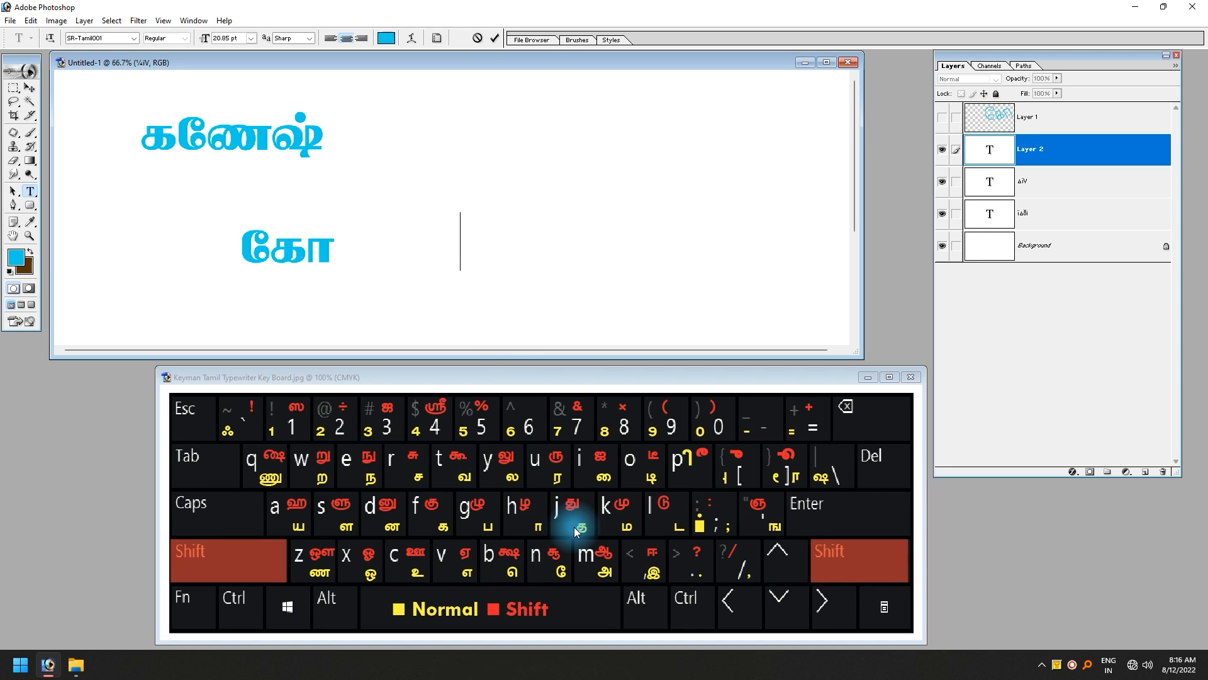
text(j)
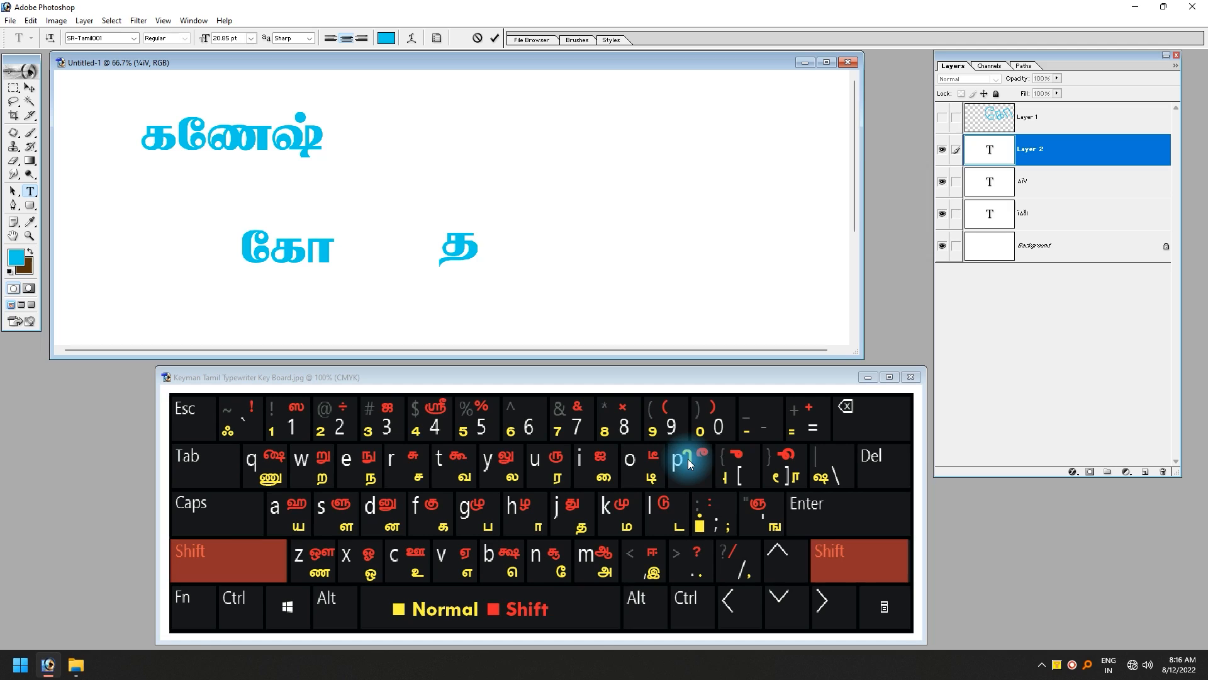
text(p)
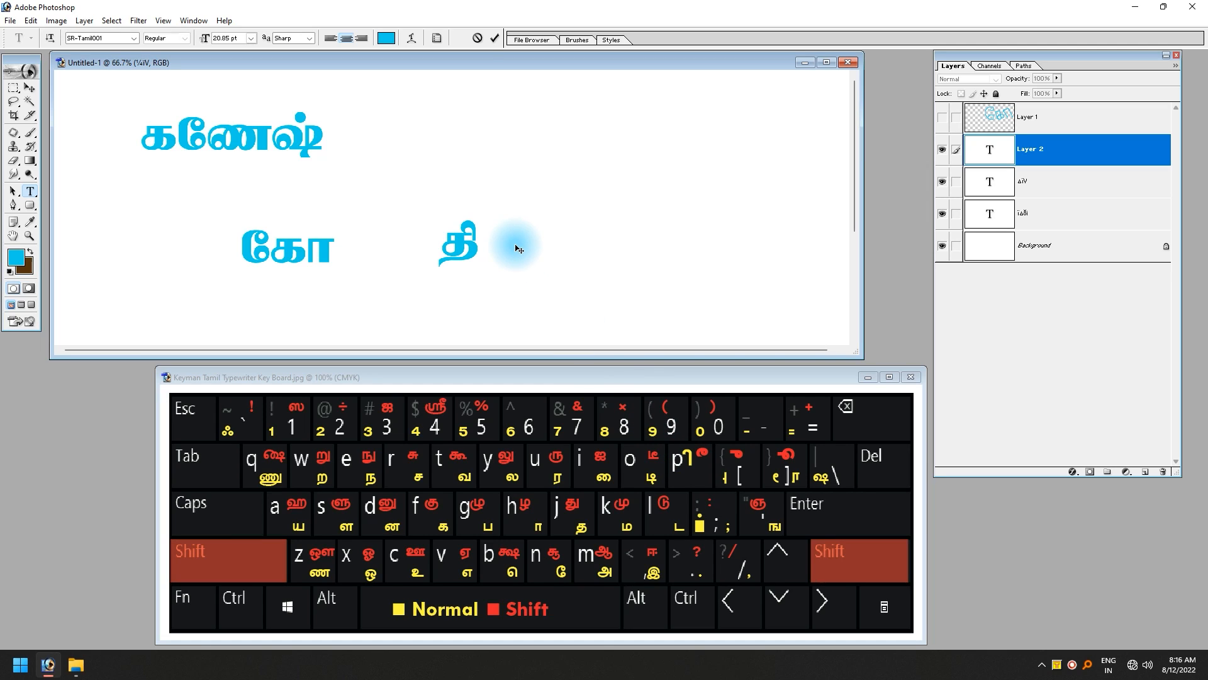
text(jP)
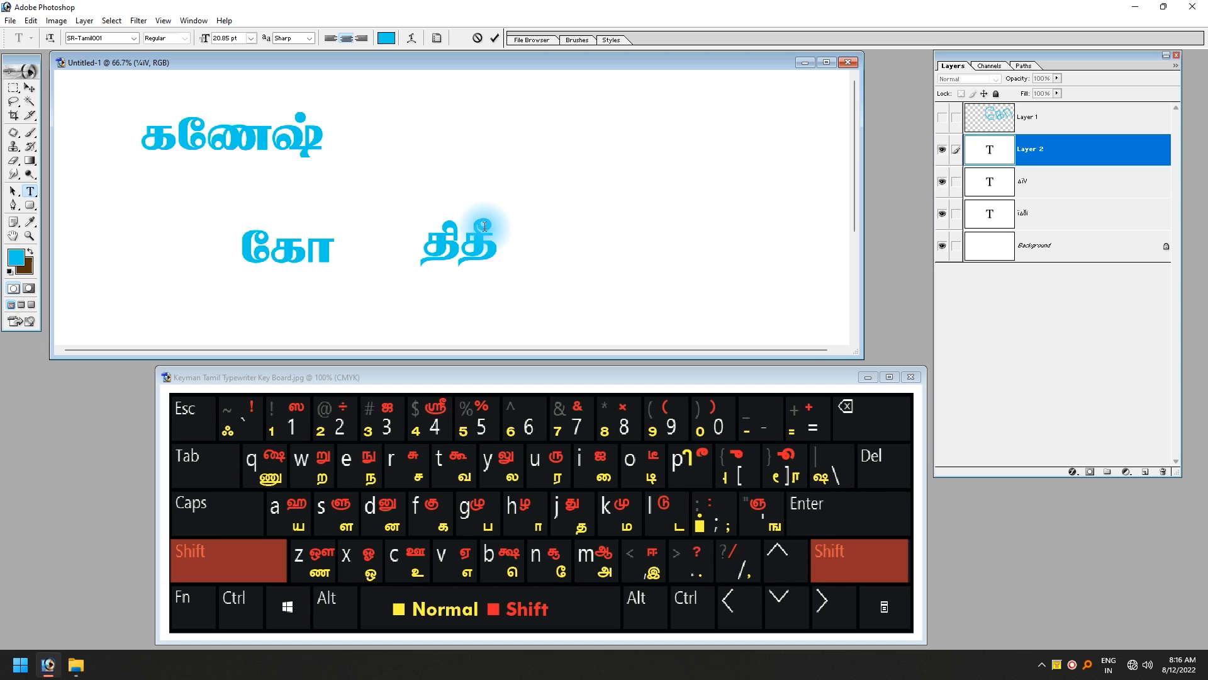
- Duplicate the "திதீ" text to the right of the original and replace the copy's content with "பு பூ"
click(29, 87)
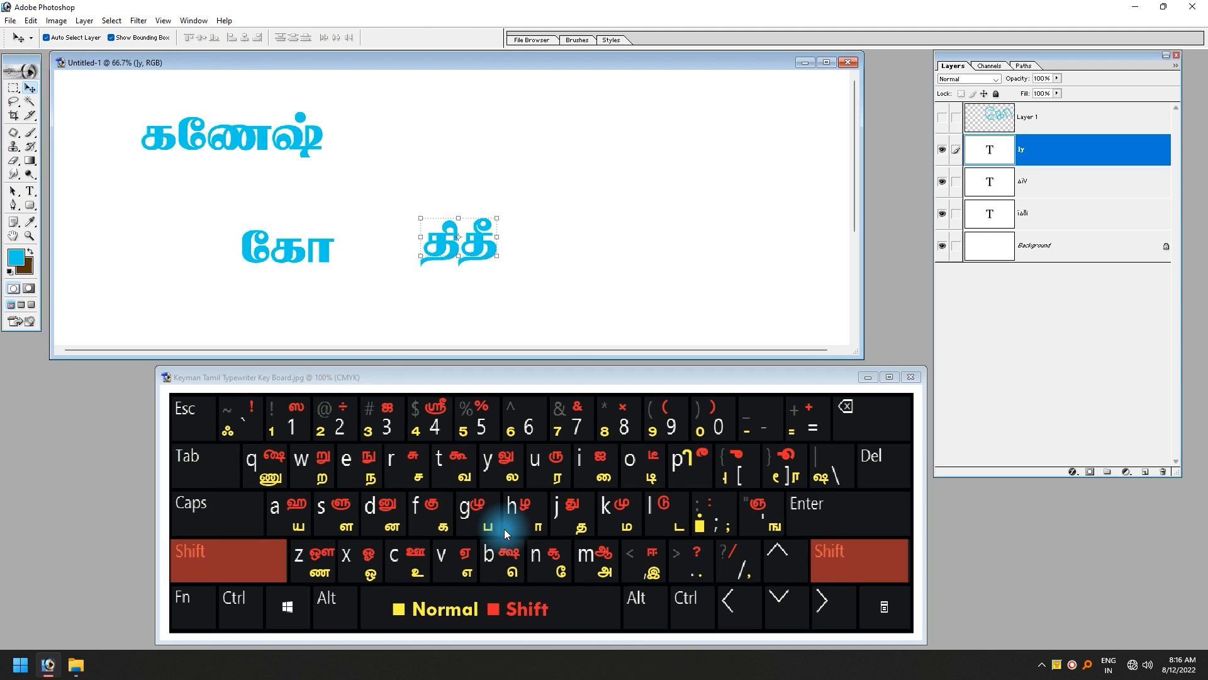
drag(482, 240, 555, 235)
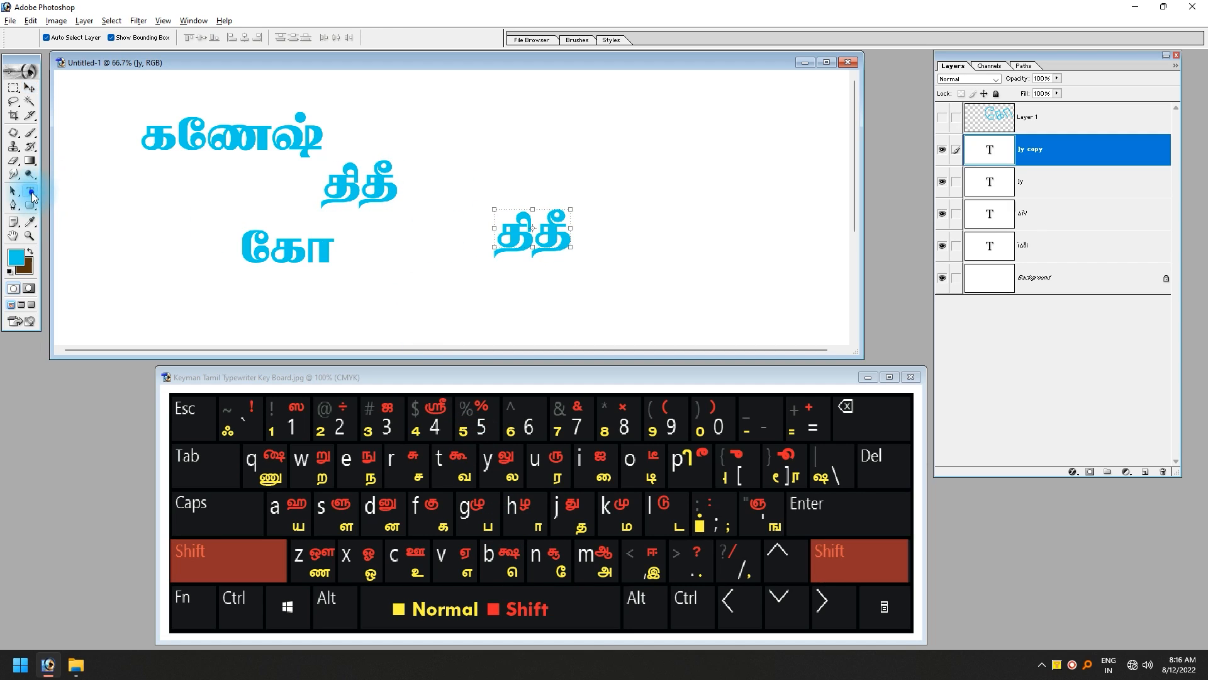
click(29, 192)
drag(485, 229, 572, 277)
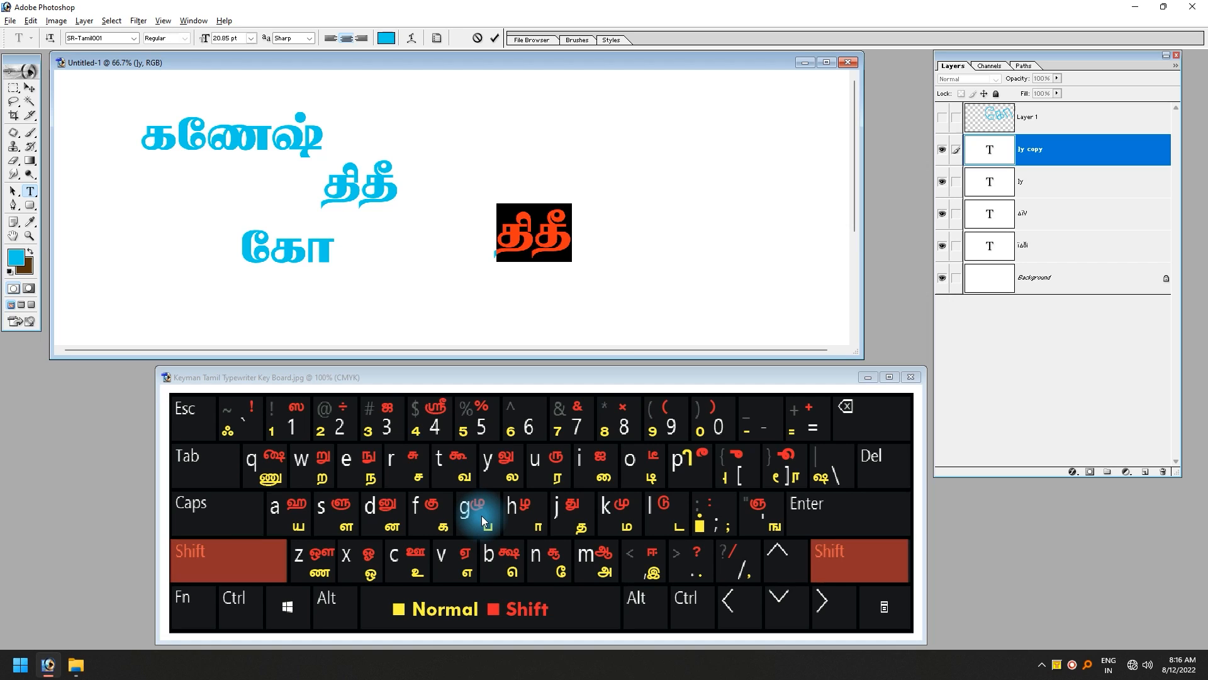
text(ப)
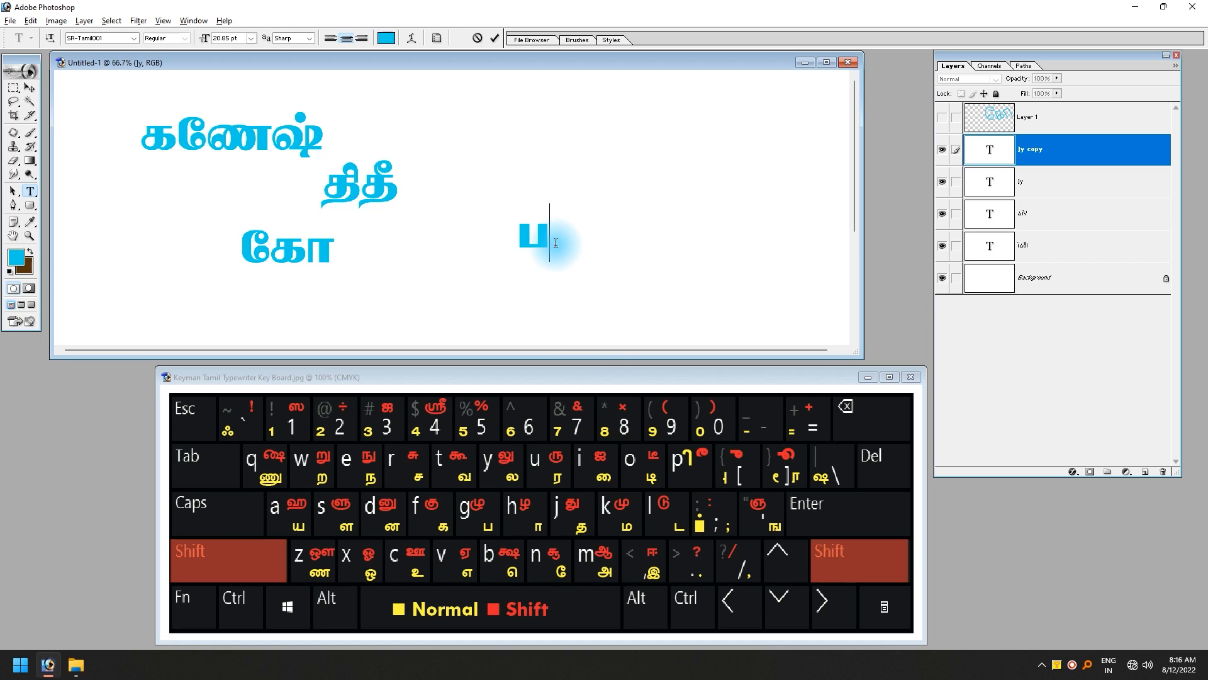
text(ு)
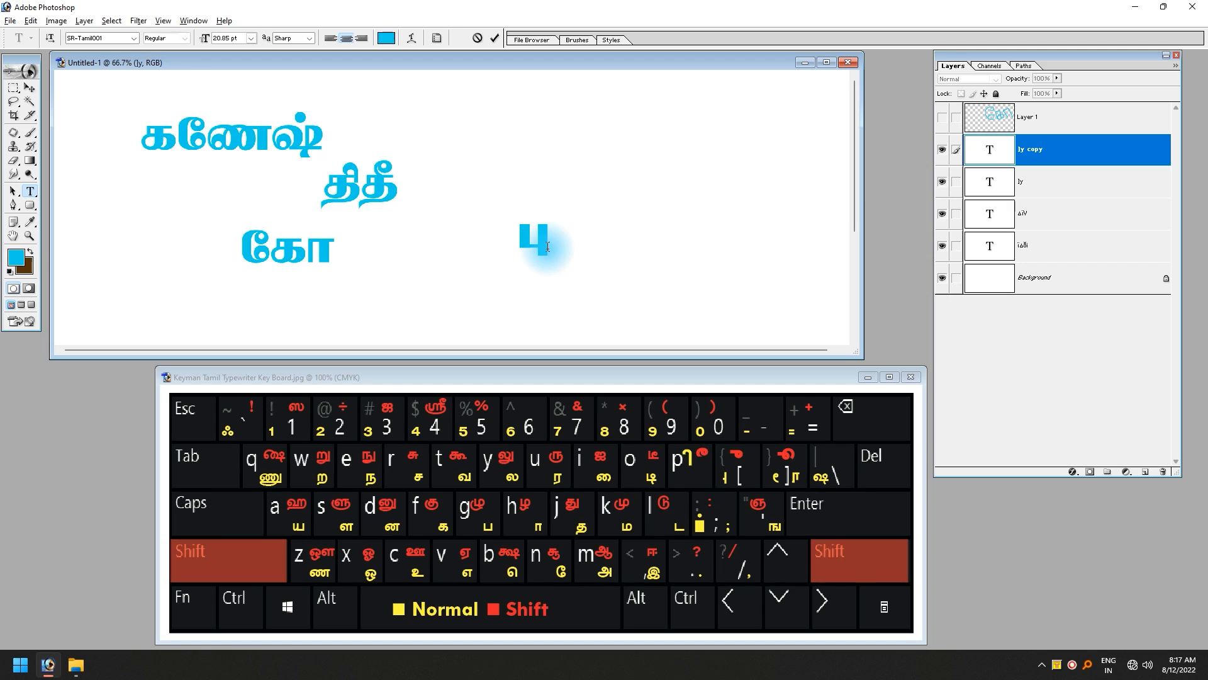
text(ப)
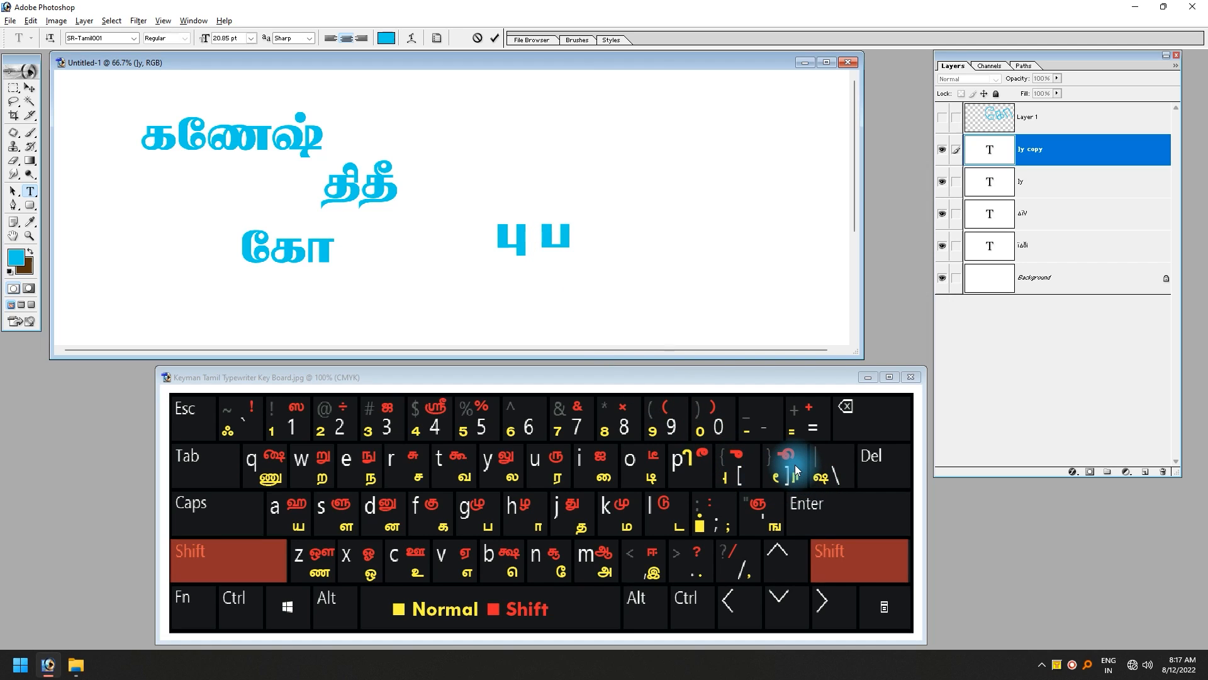
text(ூ)
- Duplicate the "பு பூ" text below the original and replace the copy's content with "வு வூ"
click(29, 88)
drag(559, 240, 568, 276)
click(30, 191)
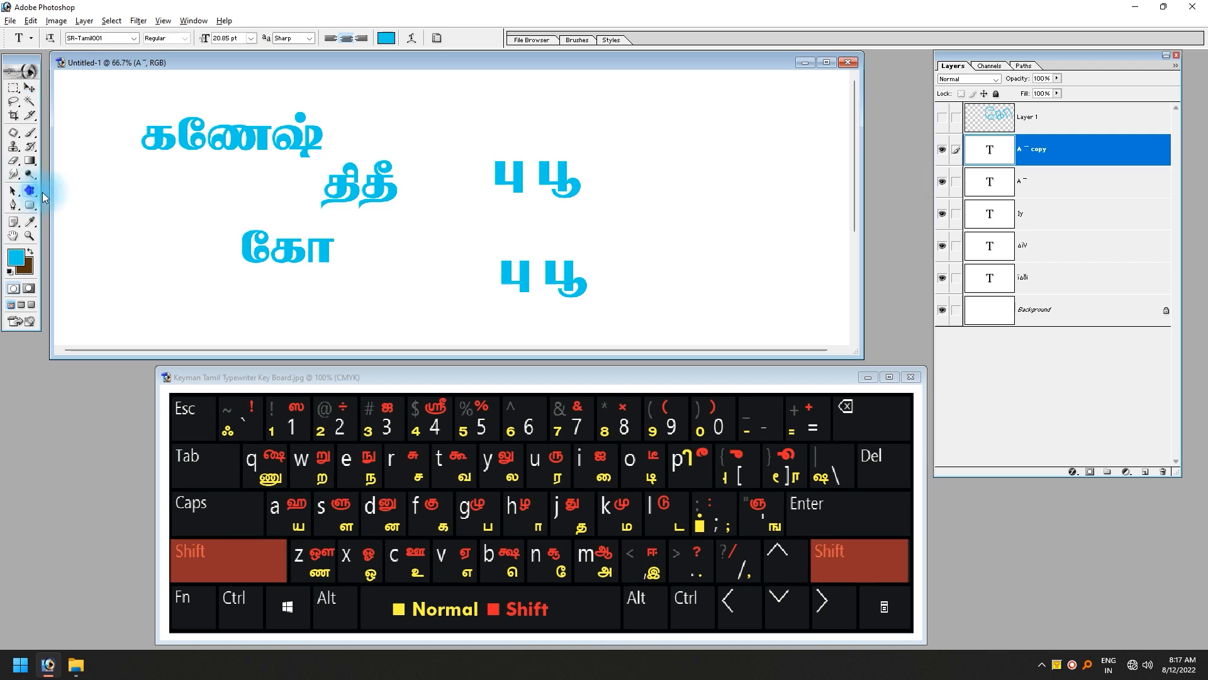
triple_click(546, 279)
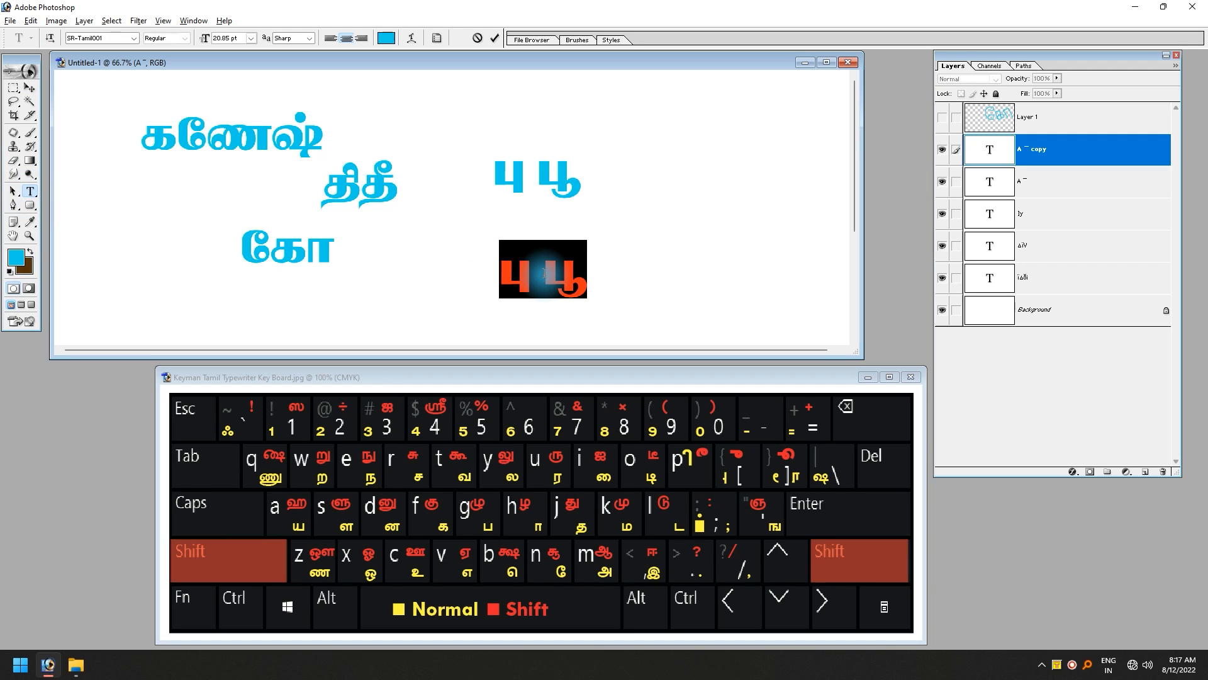
text(வு )
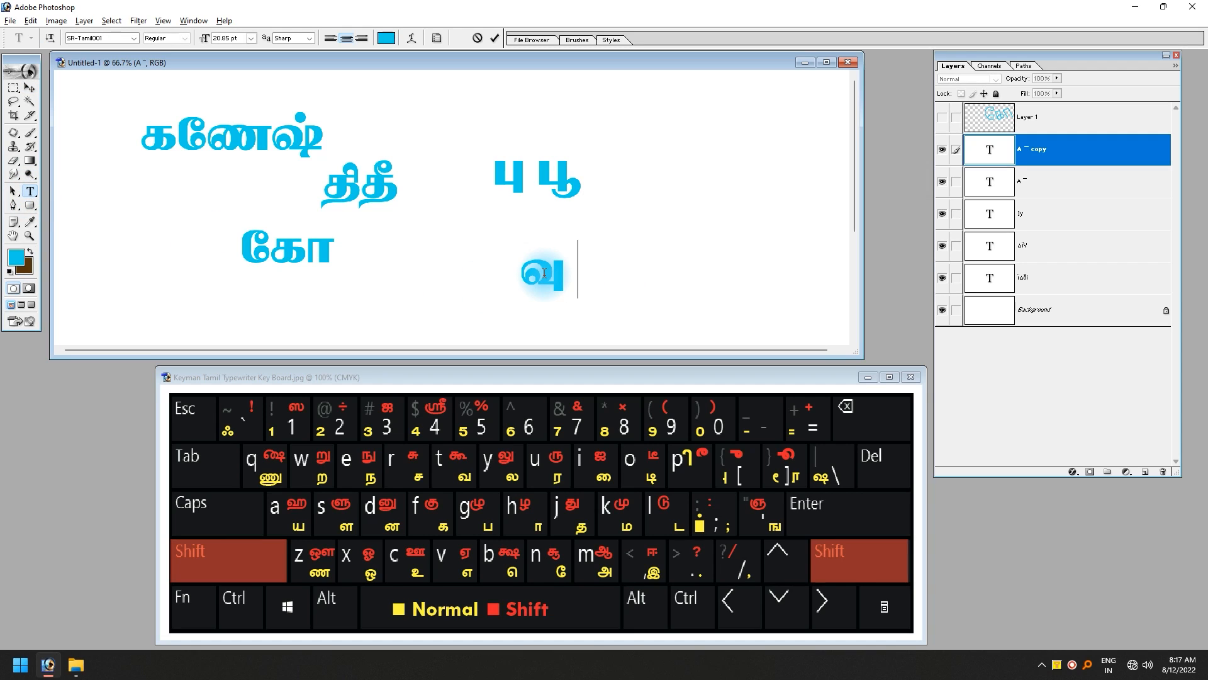
text(வூ)
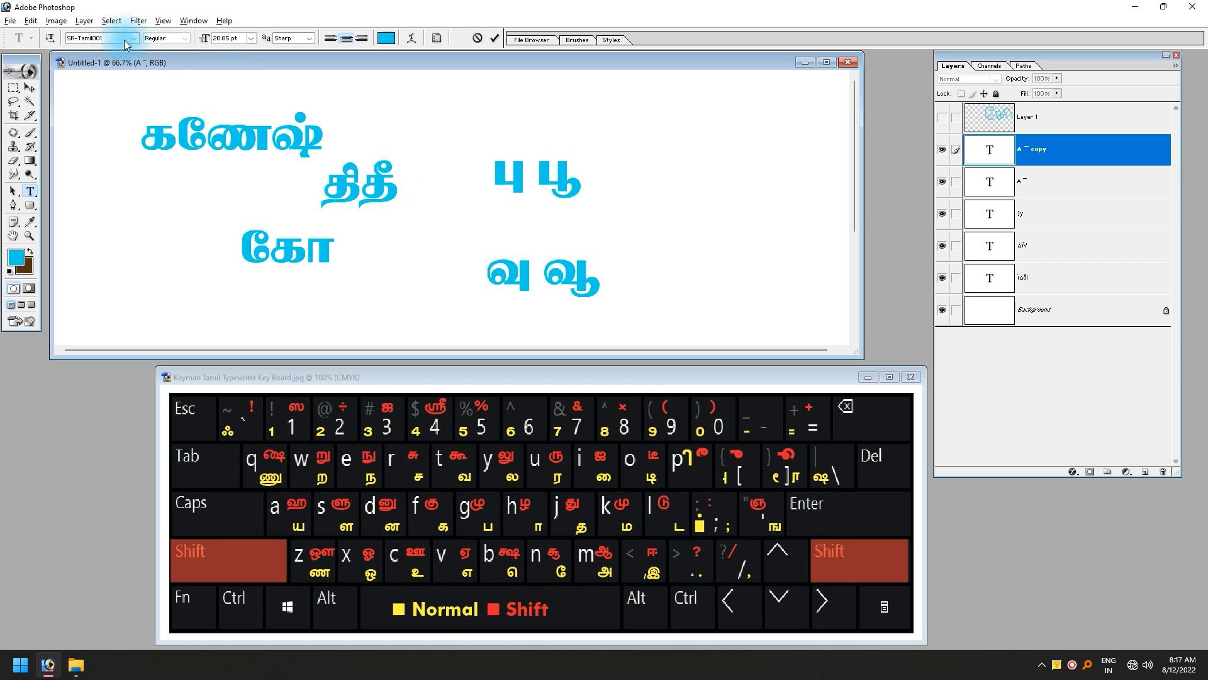
- Place "வு வூ" in line right after "பு பூ" and shift the uppermost word slightly up and left
click(30, 88)
drag(569, 282, 676, 183)
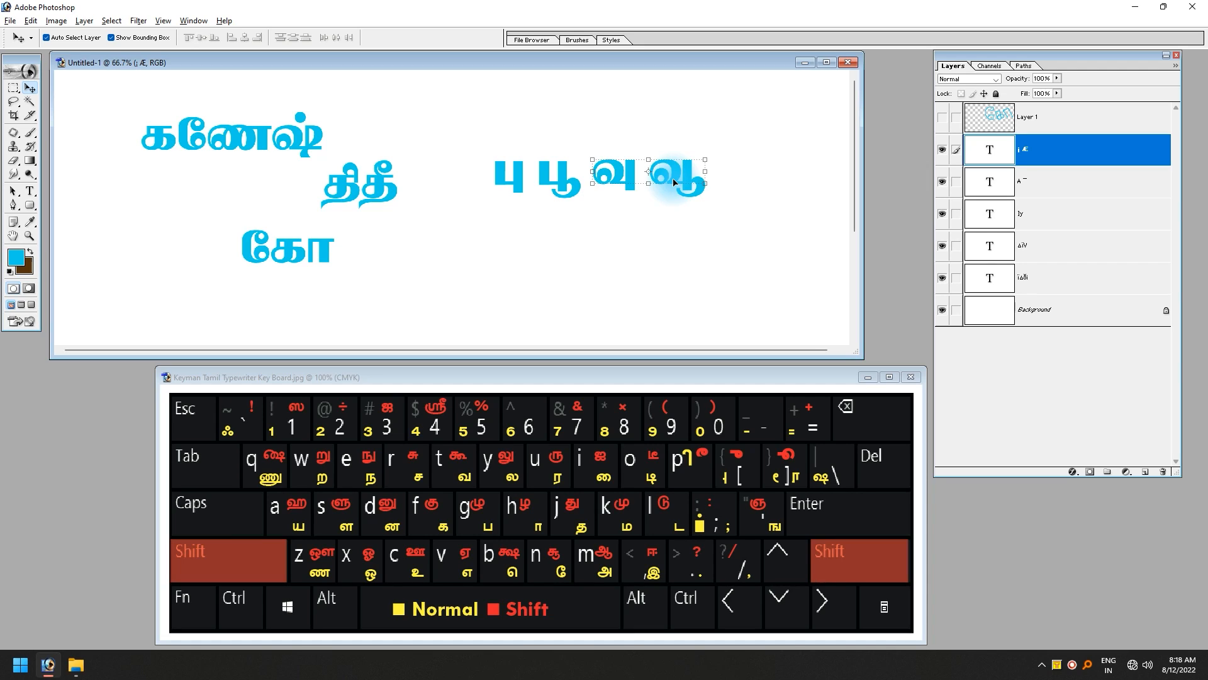
drag(249, 148, 233, 144)
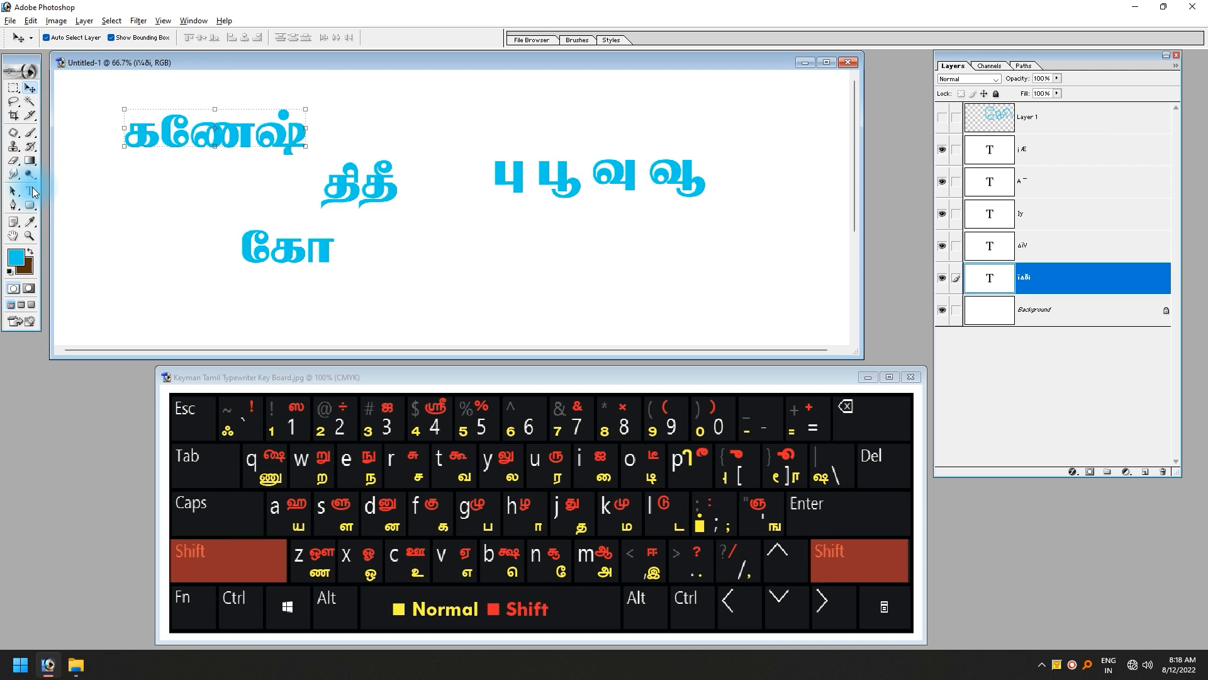
- Set the font of the whole uppermost Tamil word to SR-Tamil331
click(29, 191)
click(208, 139)
key(ctrl+a)
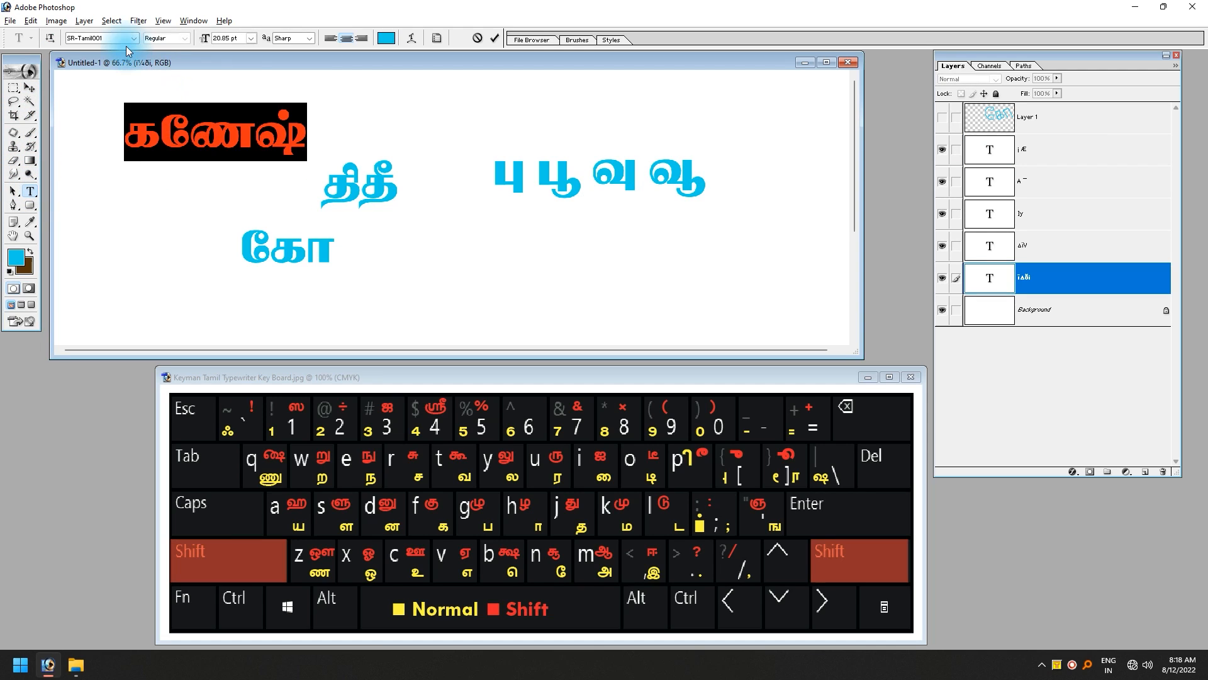
click(134, 40)
drag(151, 99, 144, 241)
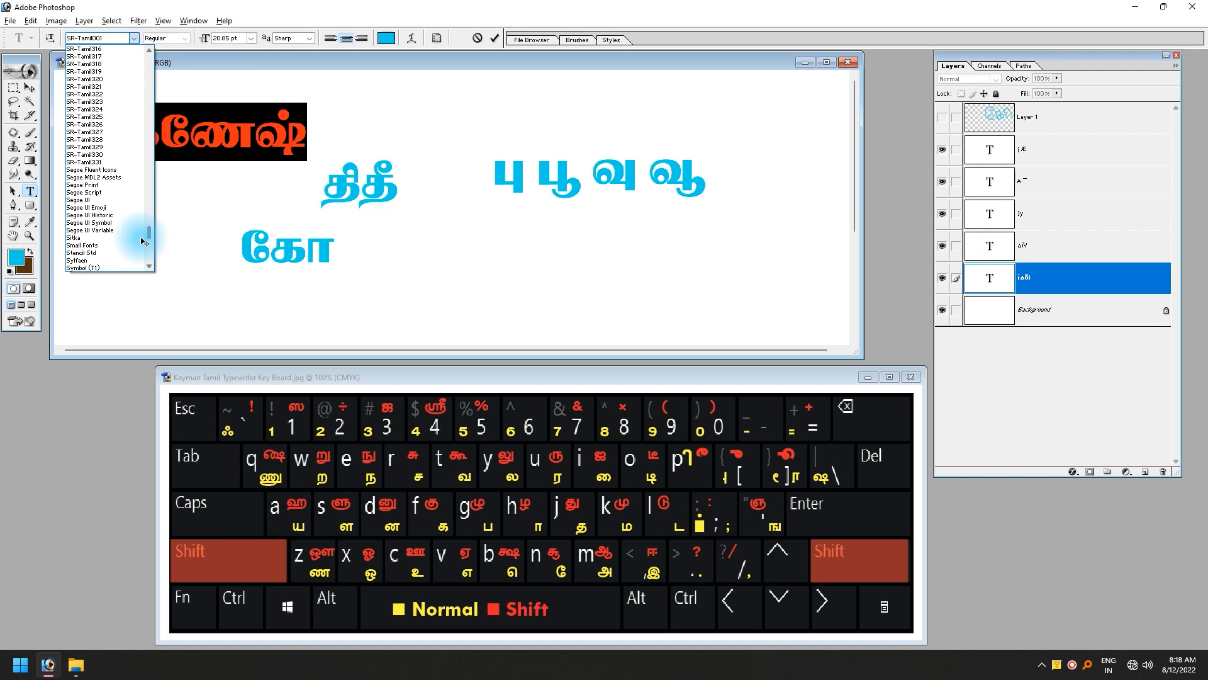
click(85, 162)
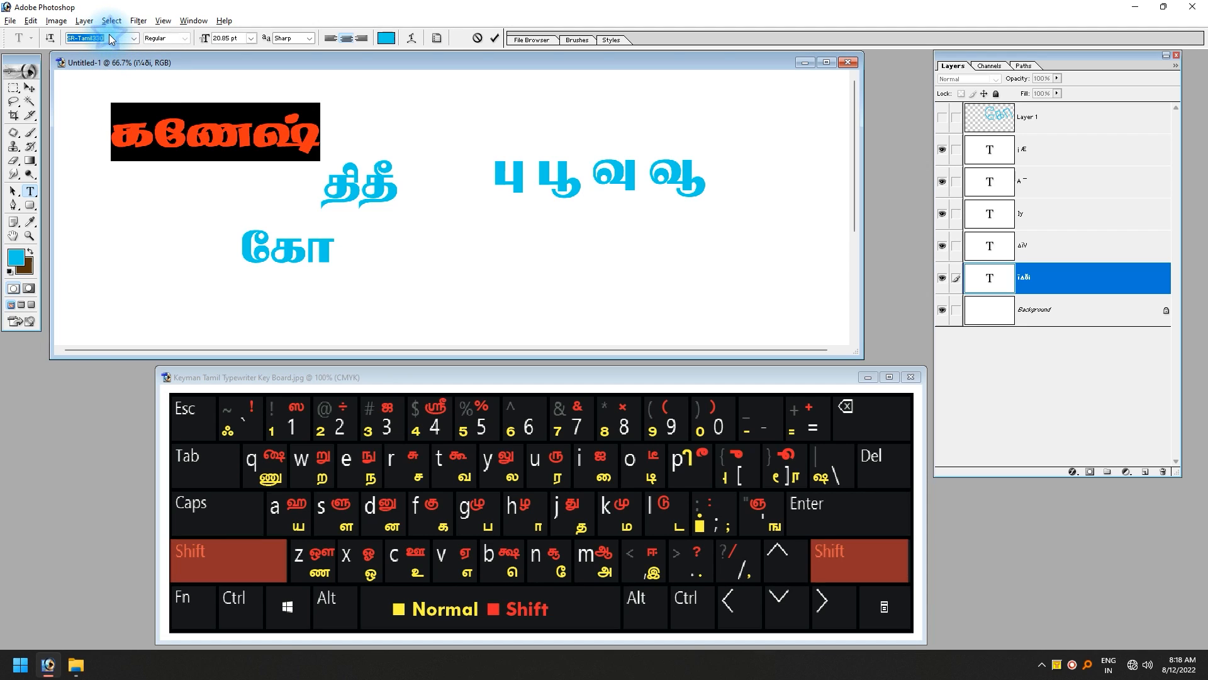
- Try the preceding SR-Tamil fonts one by one on the selected word, going back from SR-Tamil331 to SR-Tamil298
key(Up)
key(Up)
key(Up)
key(Up)
key(Up)
key(Up)
key(Up)
key(Up)
key(Up)
key(Up)
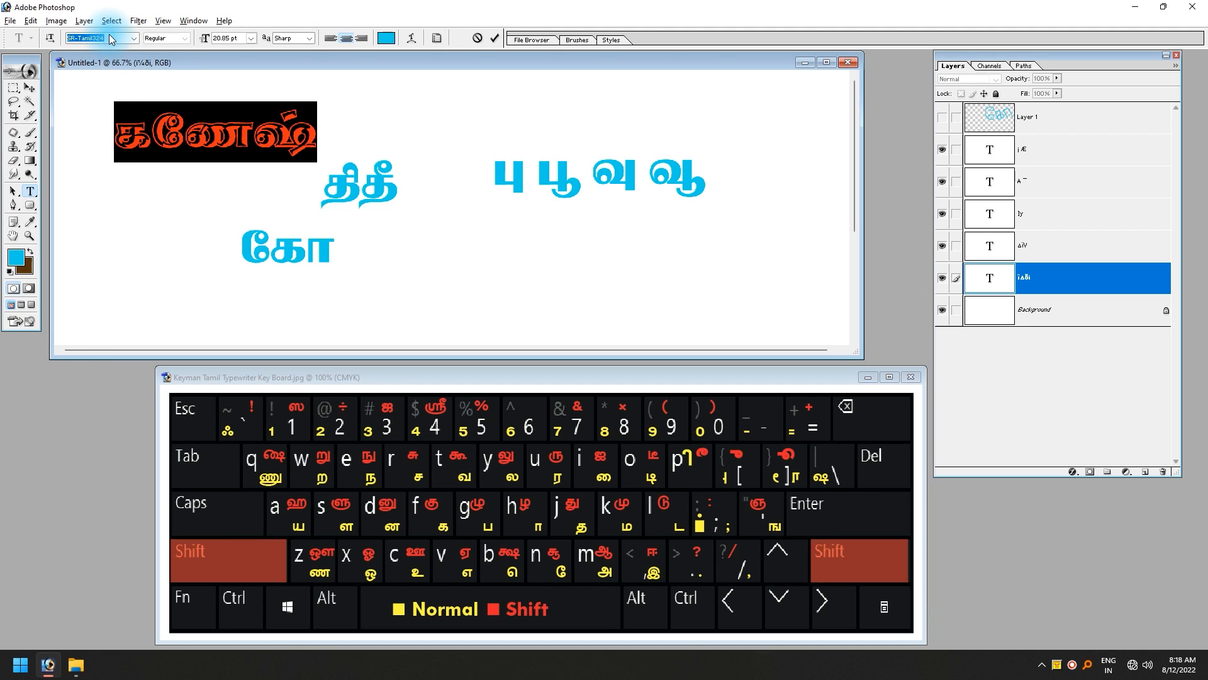
key(Up)
key(Up)
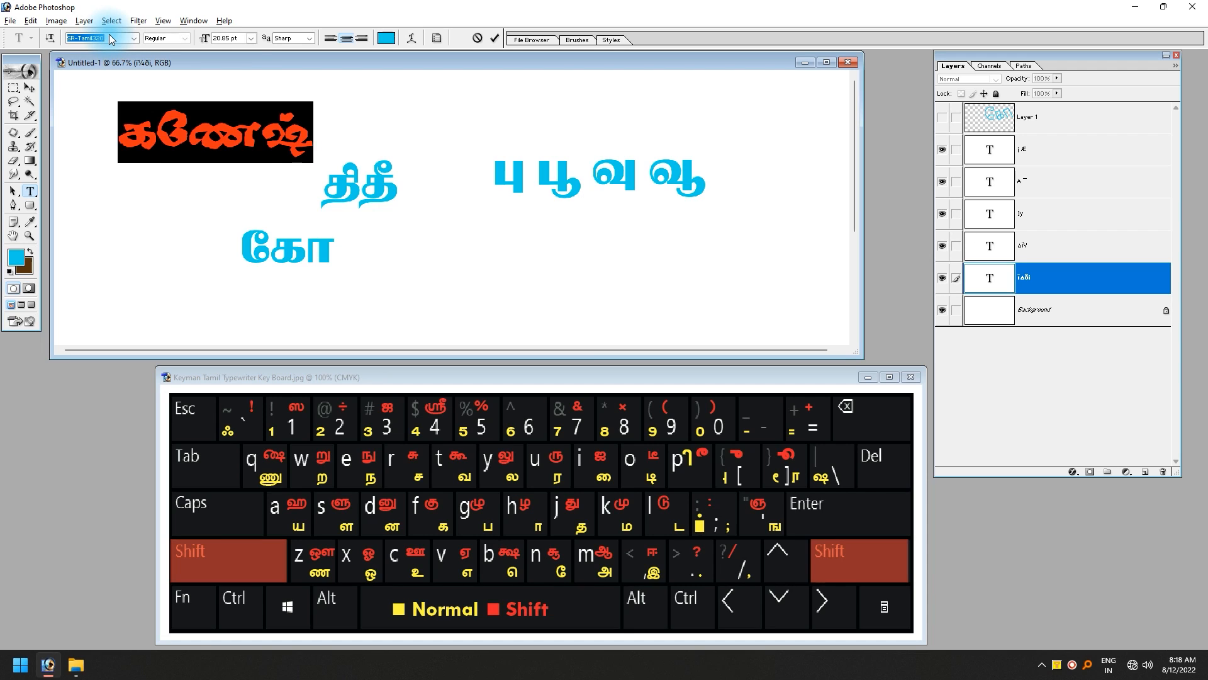
key(Up)
key(Up)
key(Up)
key(Up)
key(Up)
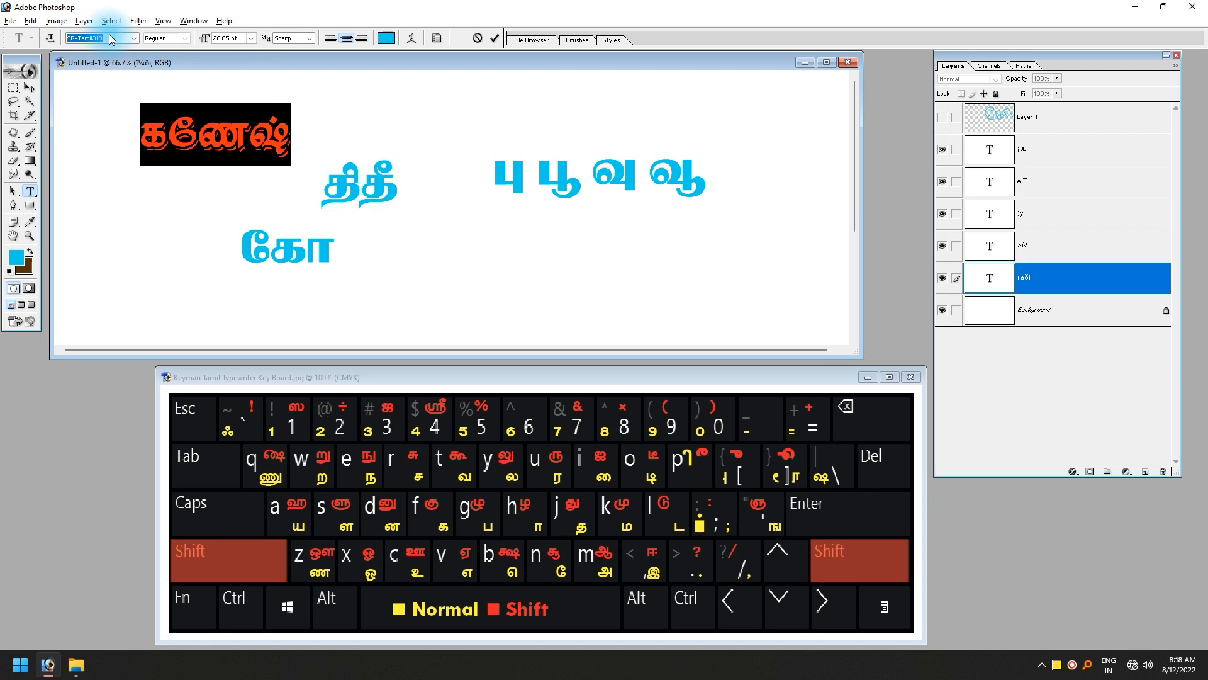
key(Up)
key(Up)
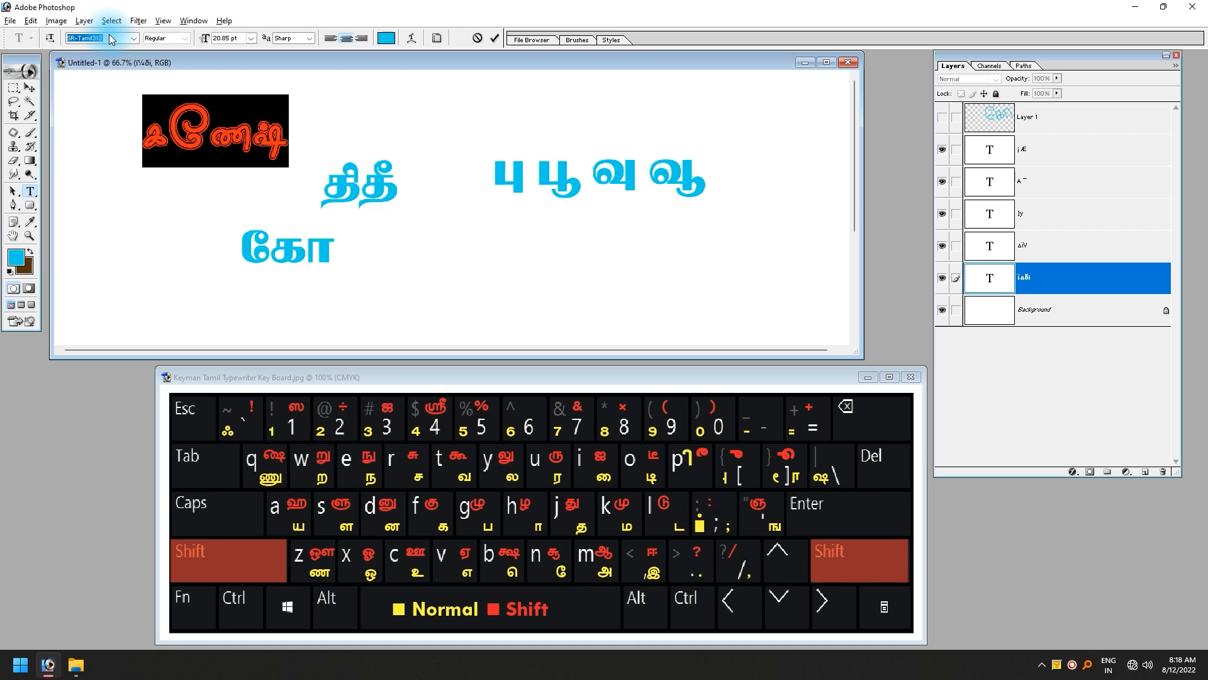
key(Up)
key(Up)
key(Up)
key(Up)
key(Up)
key(Up)
key(Up)
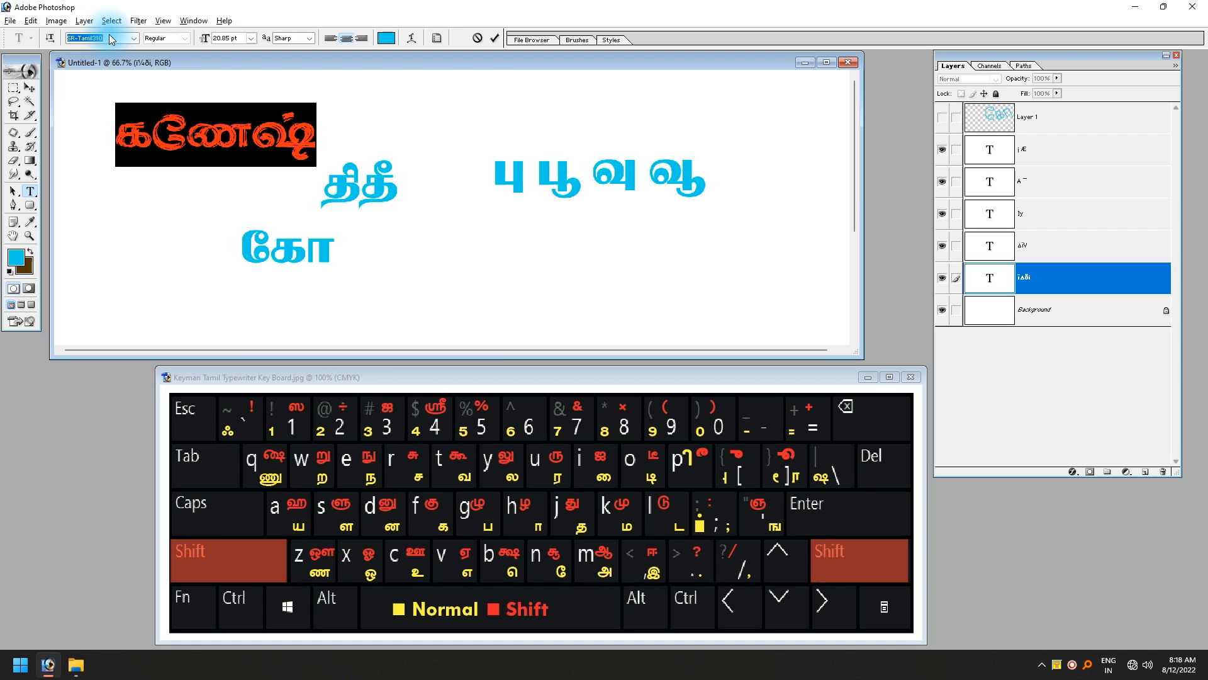
key(Up)
key(Up)
key(Up)
key(Up)
key(Up)
key(Up)
key(Up)
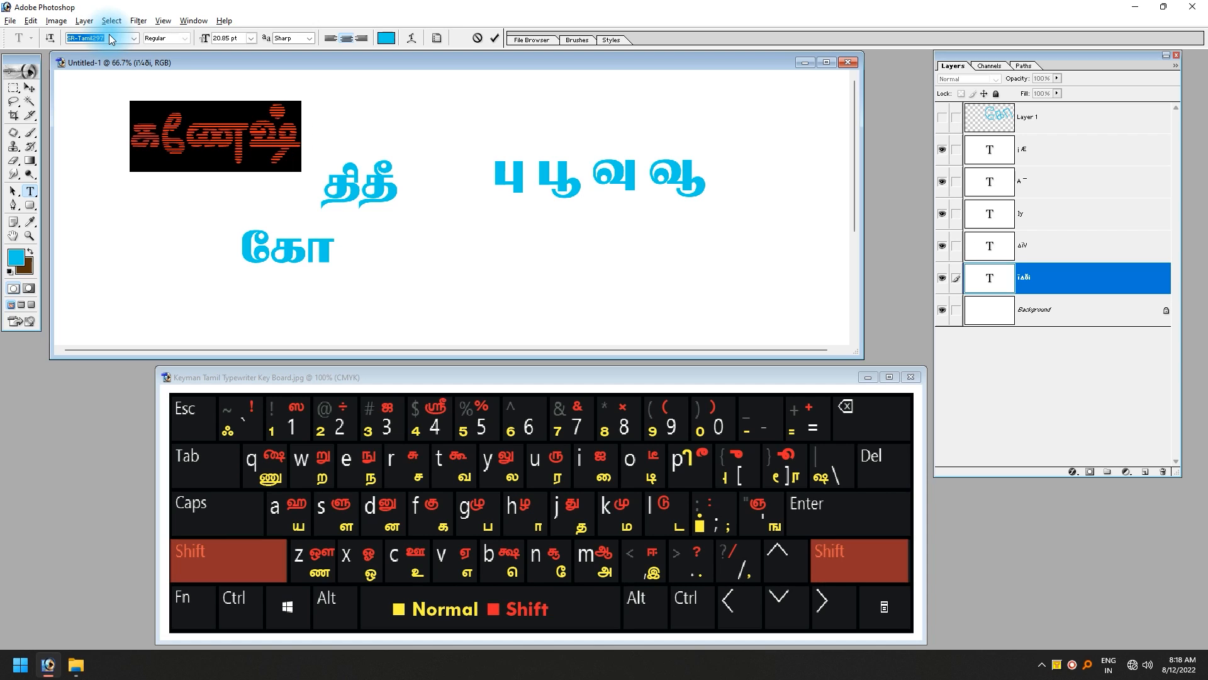
- Move the restyled word into the empty area below "பு பூ வு வூ", to the right of "கோ"
click(28, 91)
drag(275, 140, 596, 275)
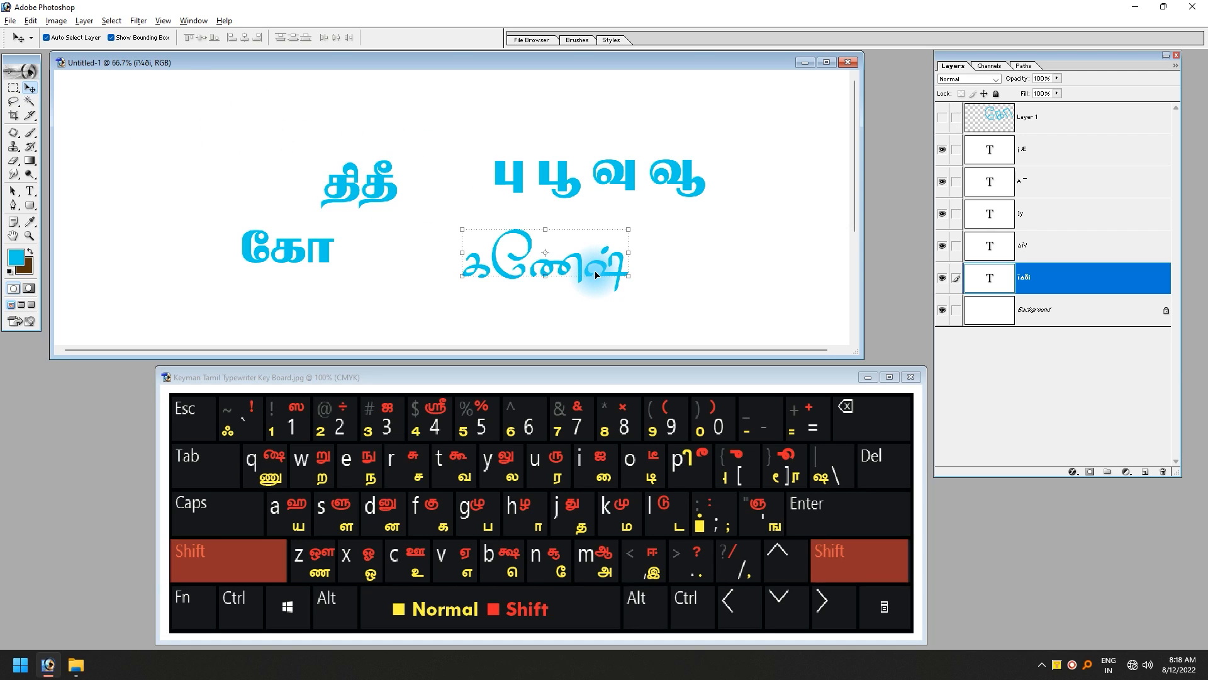
drag(595, 275, 620, 272)
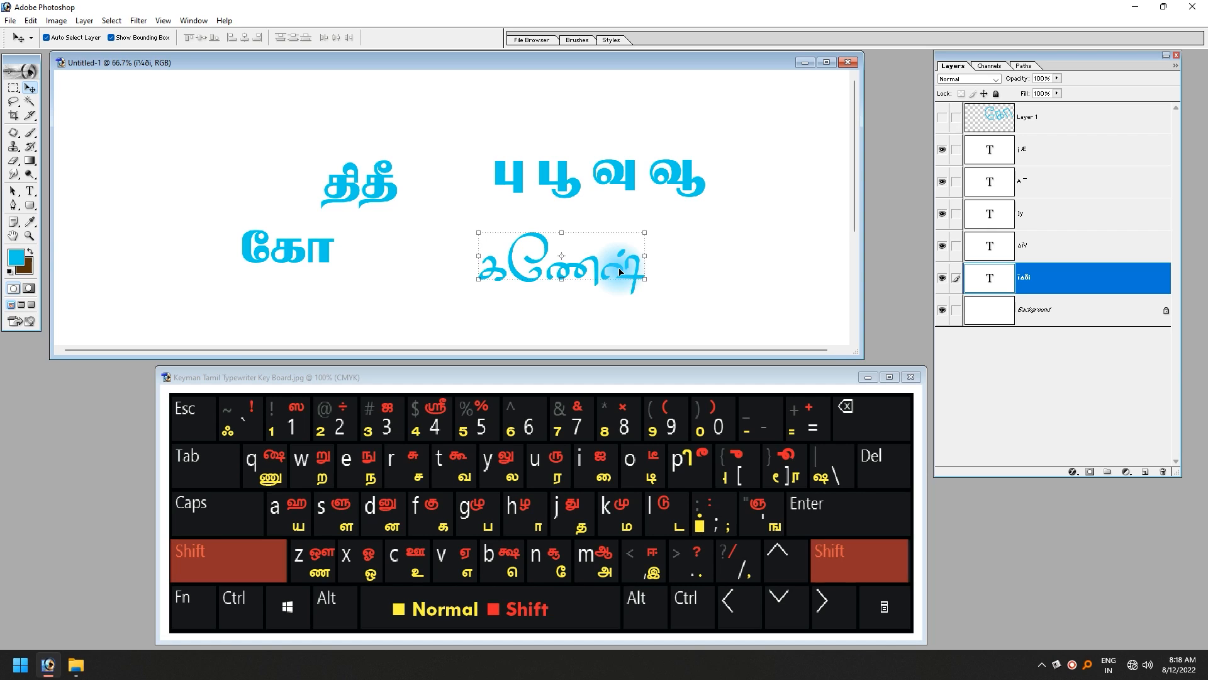
drag(620, 272, 552, 287)
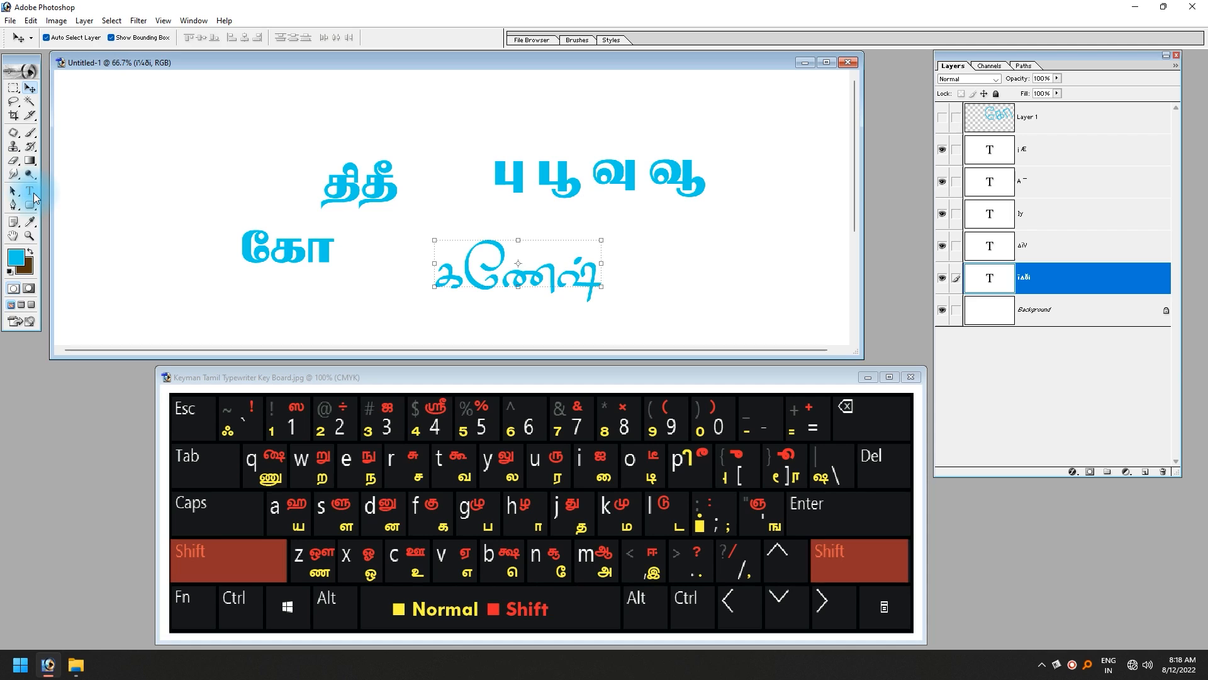
- Try further SR-Tamil fonts before SR-Tamil298 on the whole moved word and choose an ornamental striped outline style
click(30, 191)
click(537, 276)
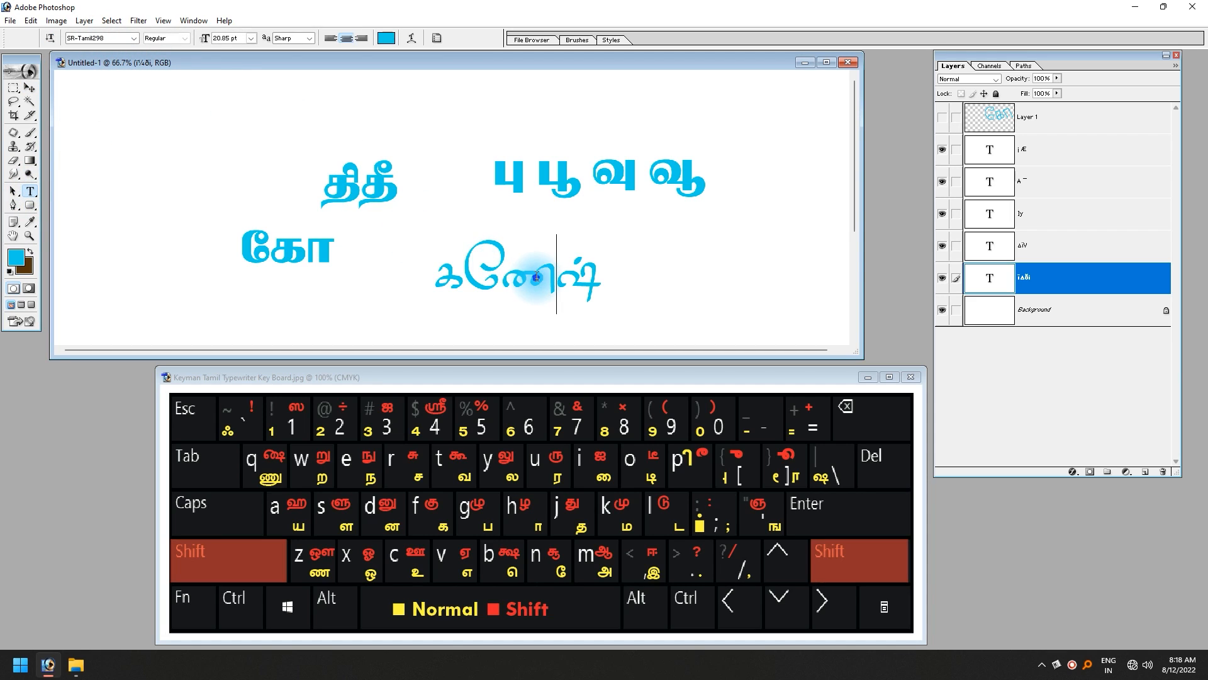
key(ctrl+a)
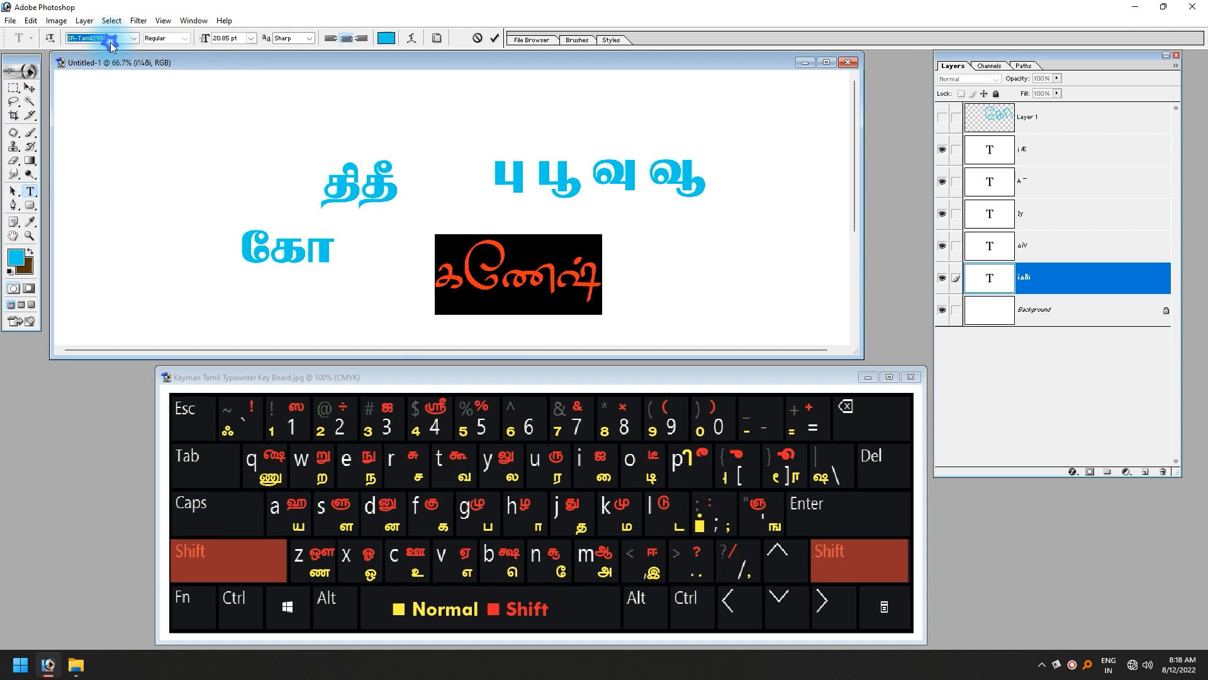
scroll(111, 43, up, 7)
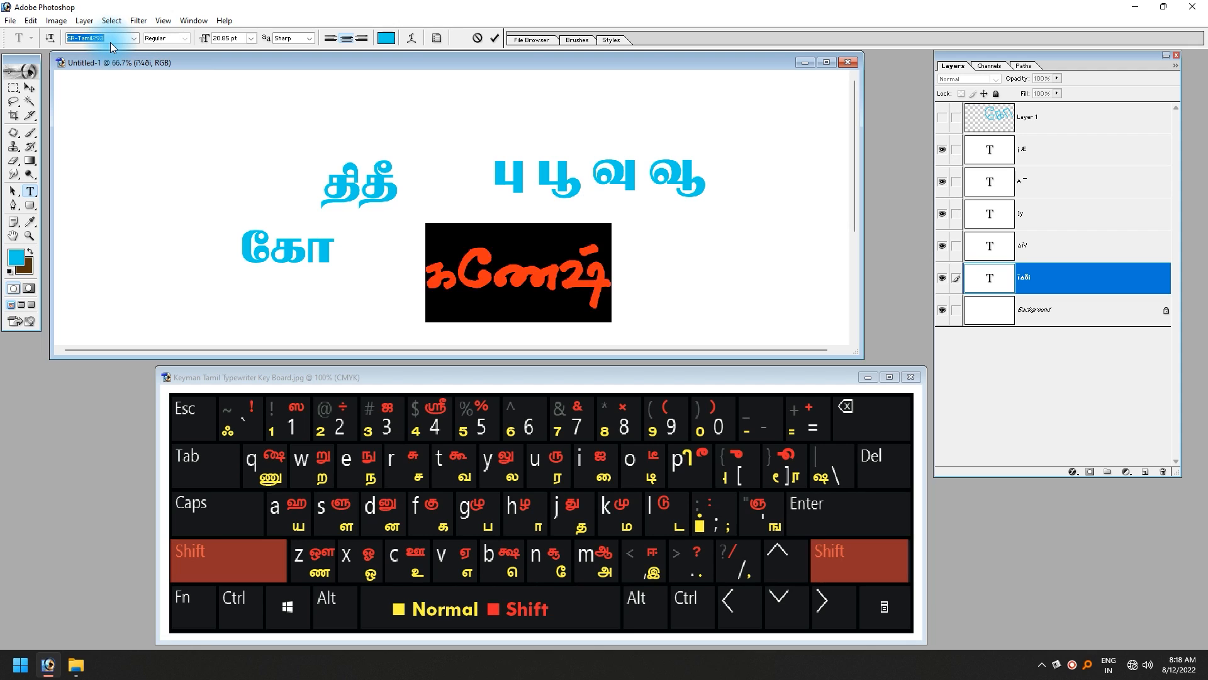
scroll(111, 43, up, 7)
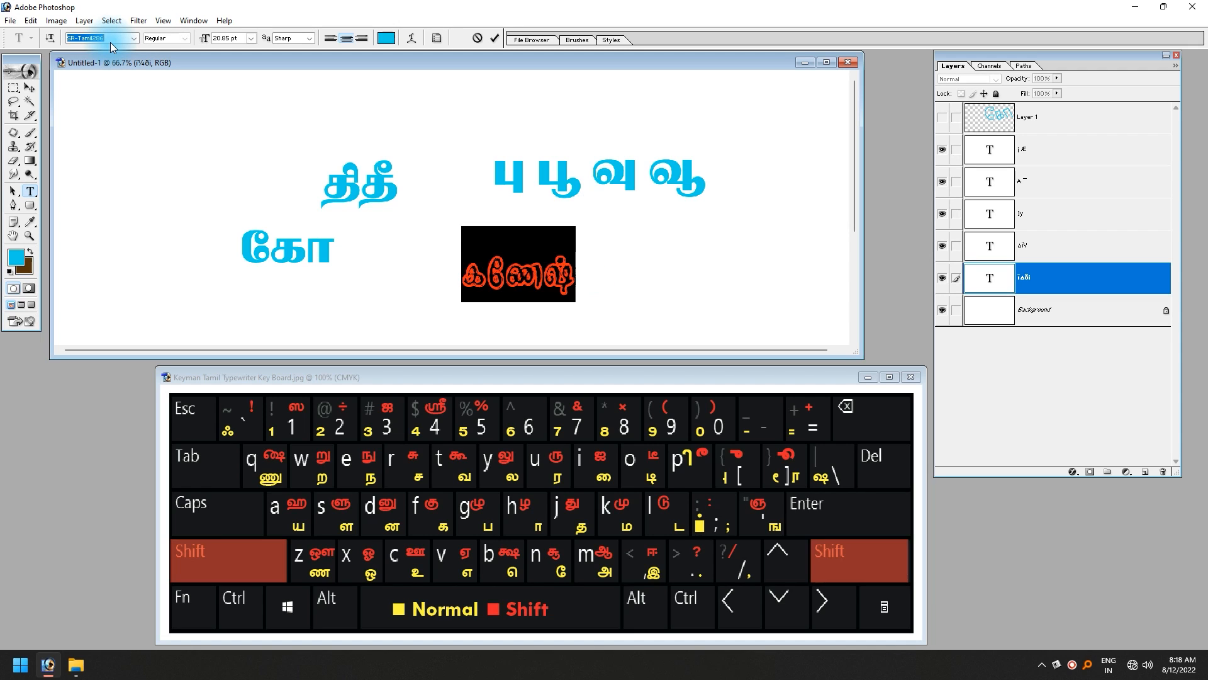
scroll(111, 43, up, 7)
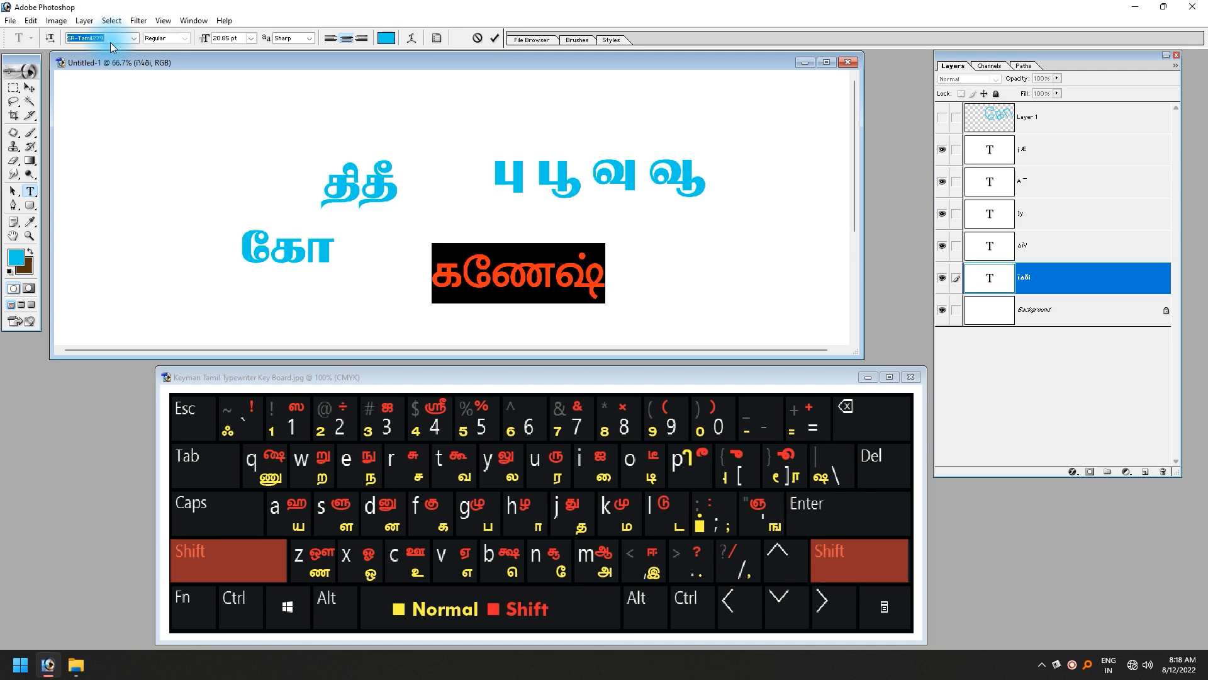
scroll(111, 43, down, 1)
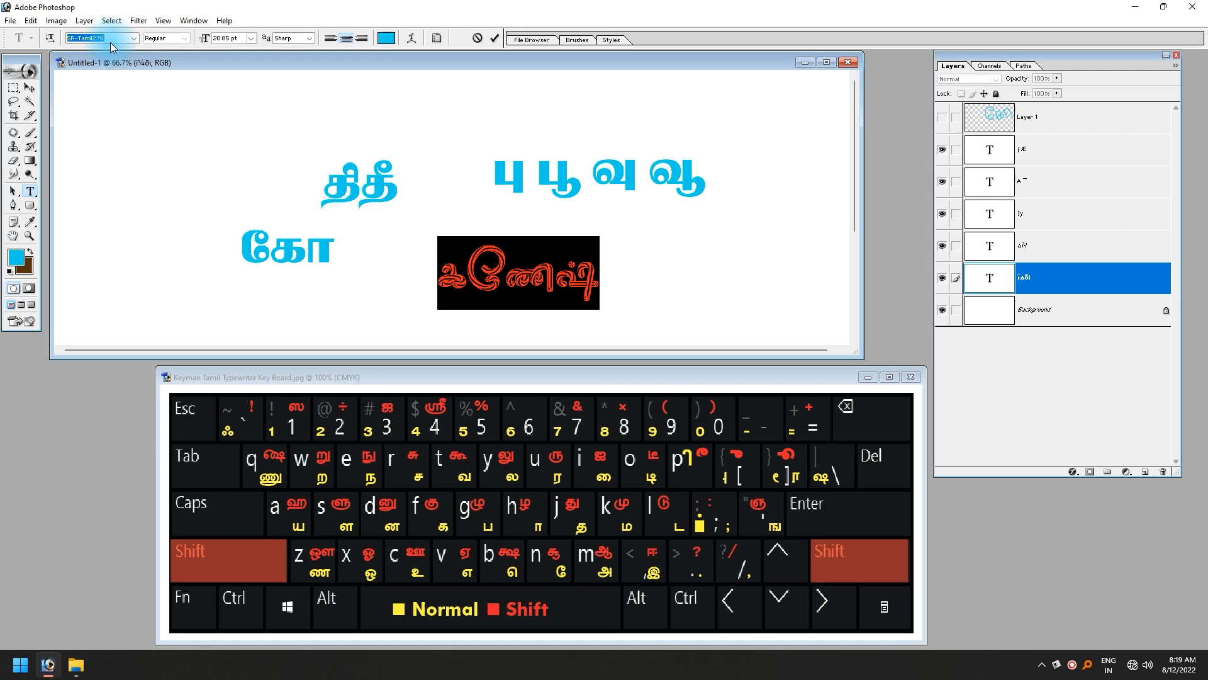
- Enlarge the ornamental word proportionally around its centre to about 238.6%
click(29, 87)
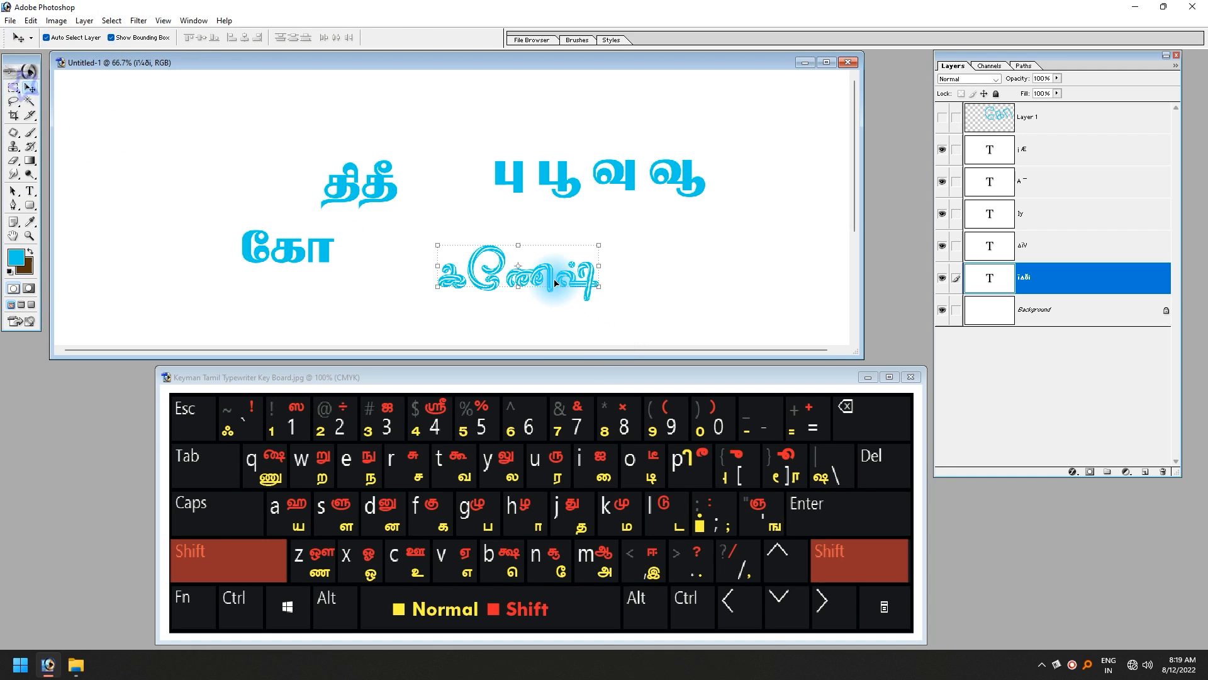
drag(598, 245, 729, 186)
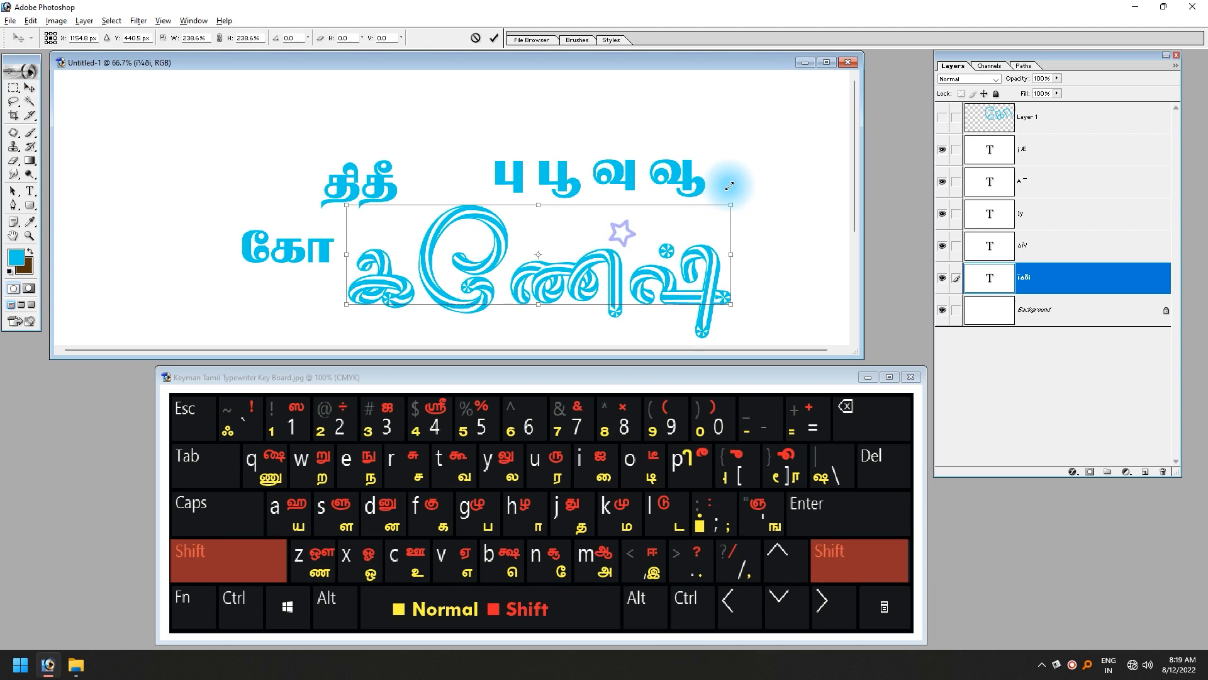
key(Return)
- Shift the enlarged word slightly right and down, and recolour it with the dark brown swatch colour
drag(461, 269, 485, 274)
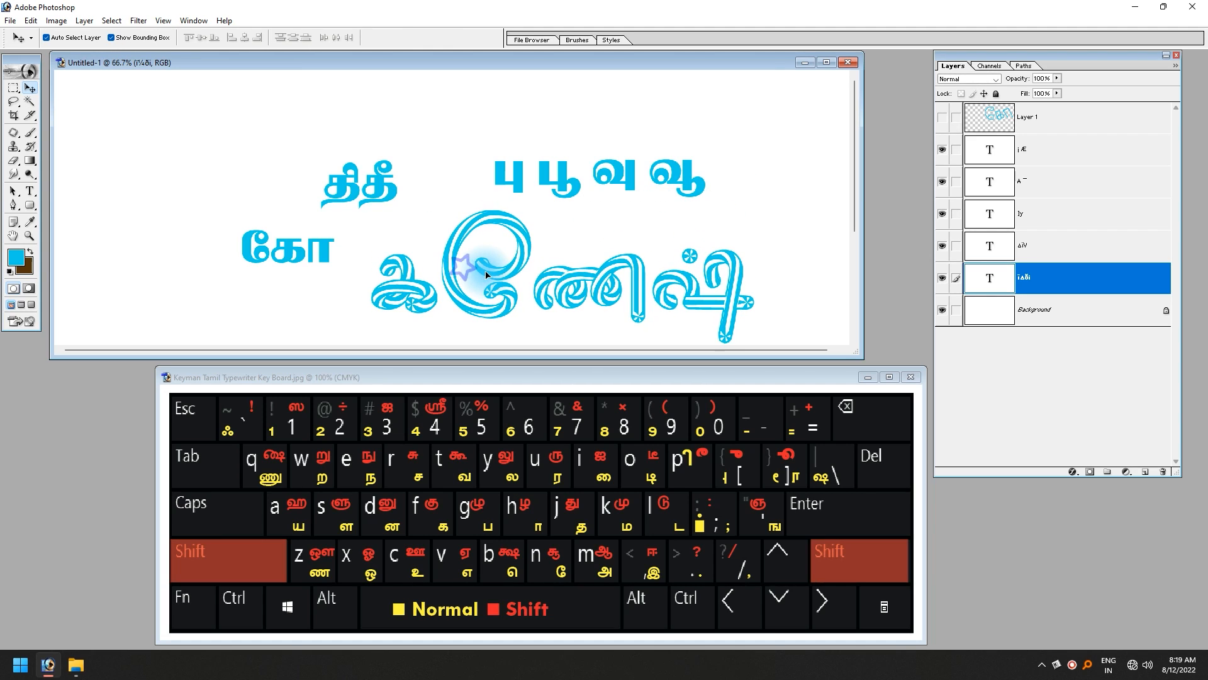
key(alt+BackSpace)
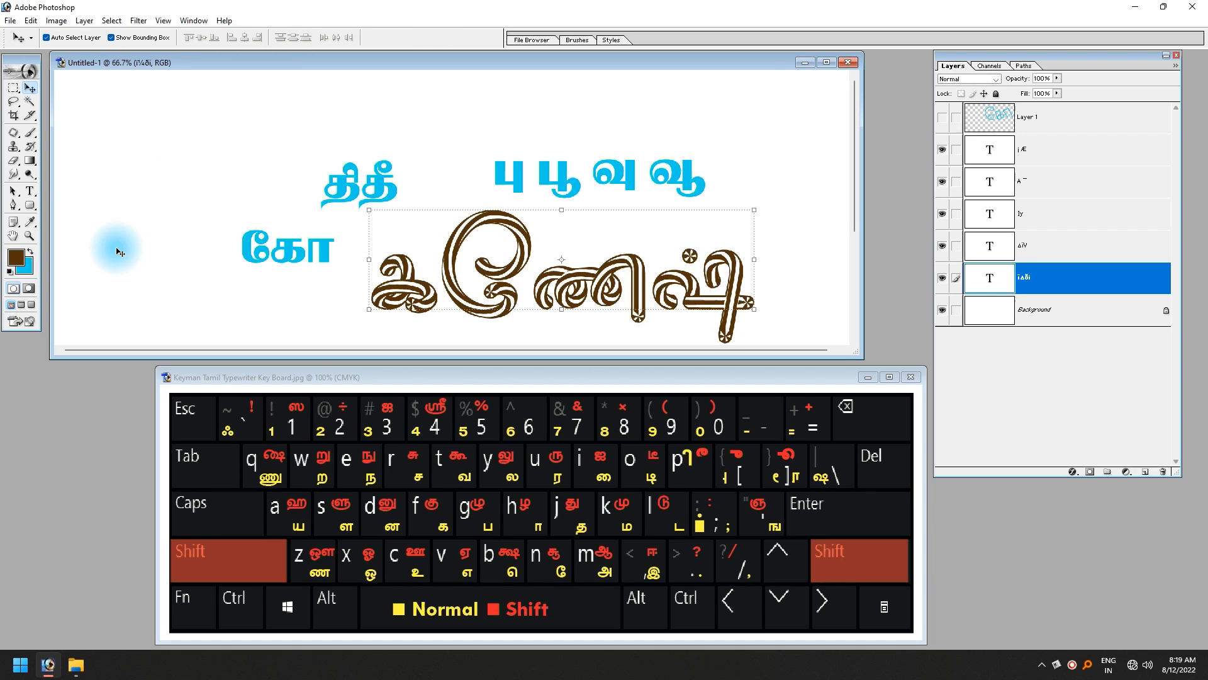